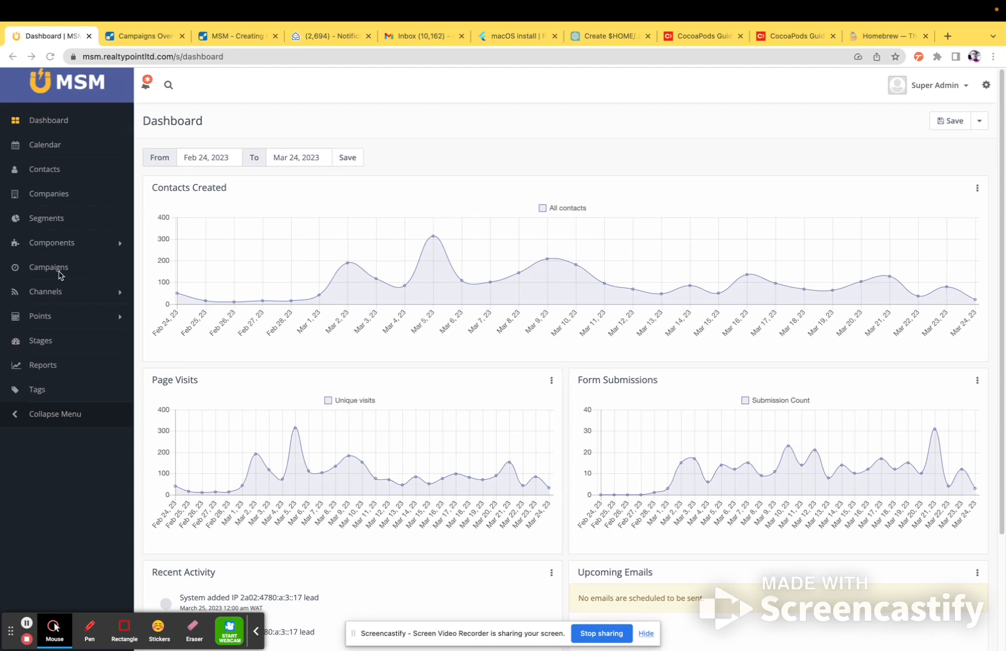
# Review the Campaigns Overview support article, from the campaign definition through the time-driven, contact-driven and mixed campaign types
pyautogui.click(146, 36)
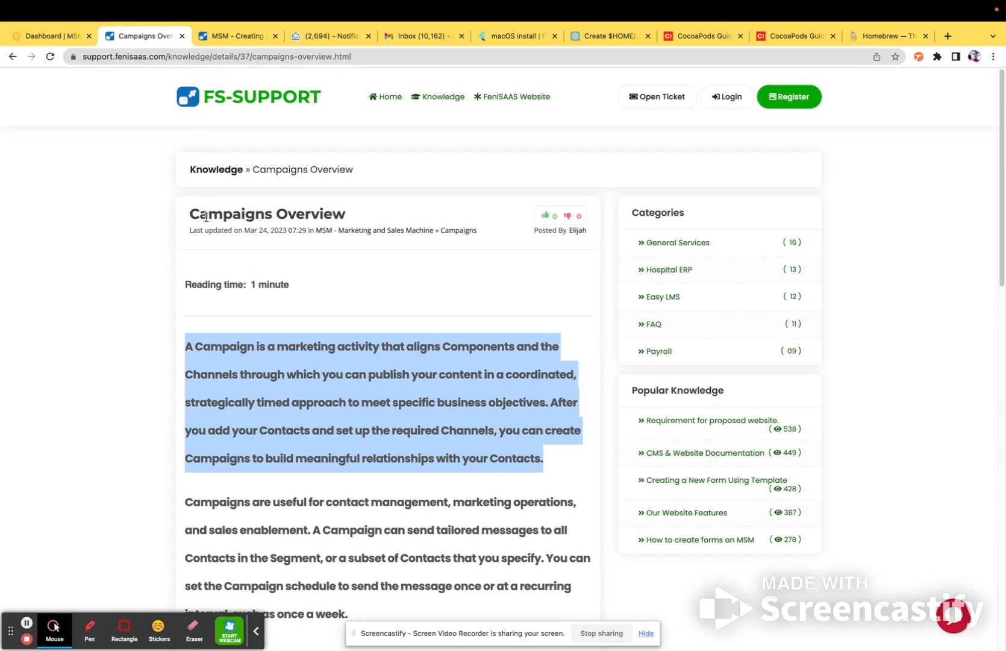
pyautogui.scroll(-15, 339, 342)
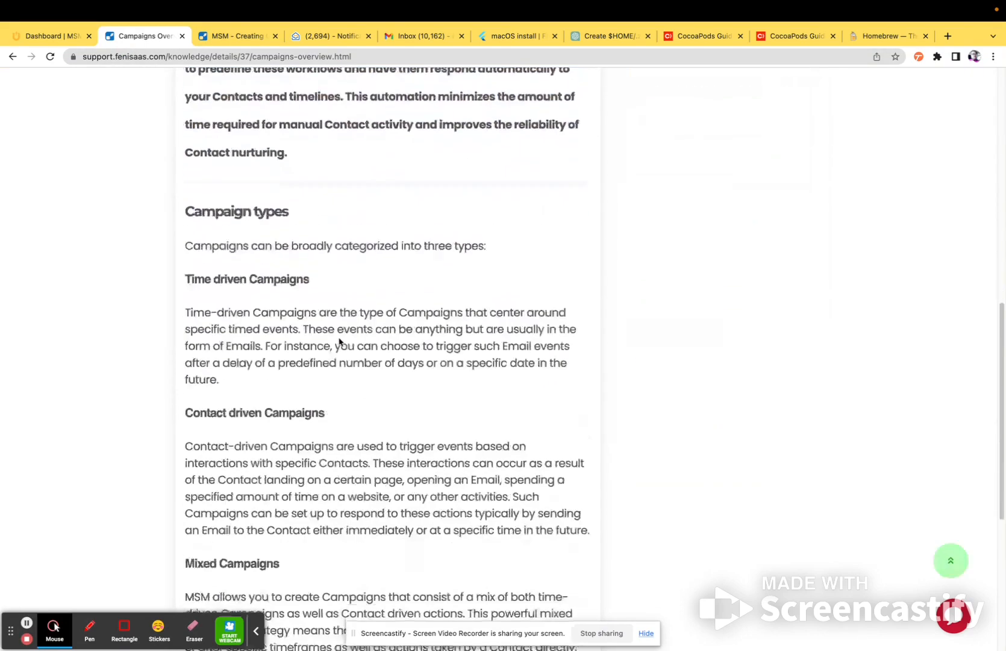
pyautogui.scroll(15, 338, 342)
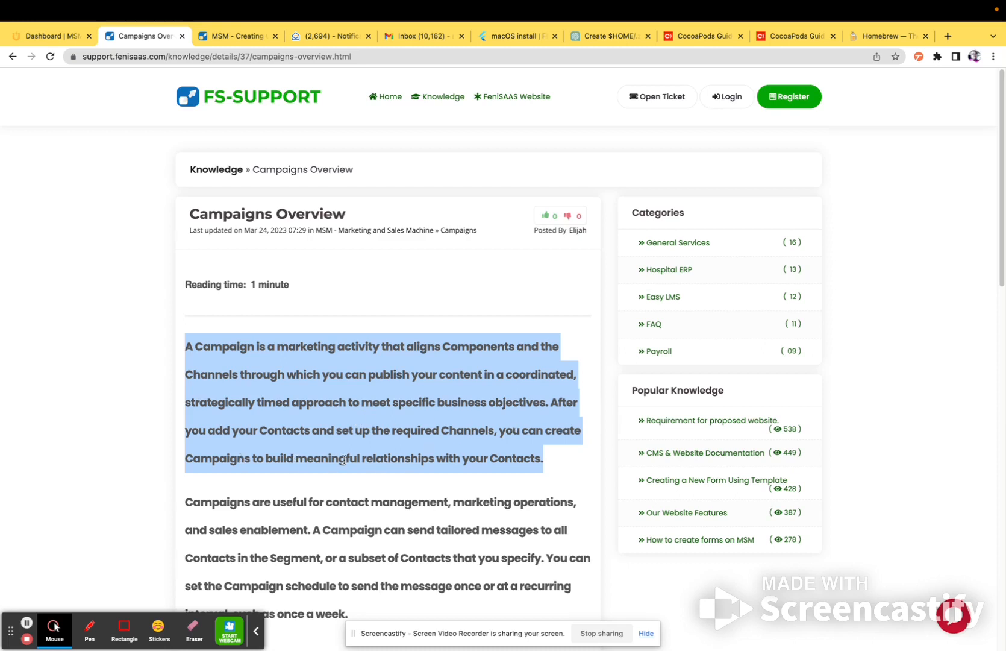
pyautogui.scroll(-6, 343, 460)
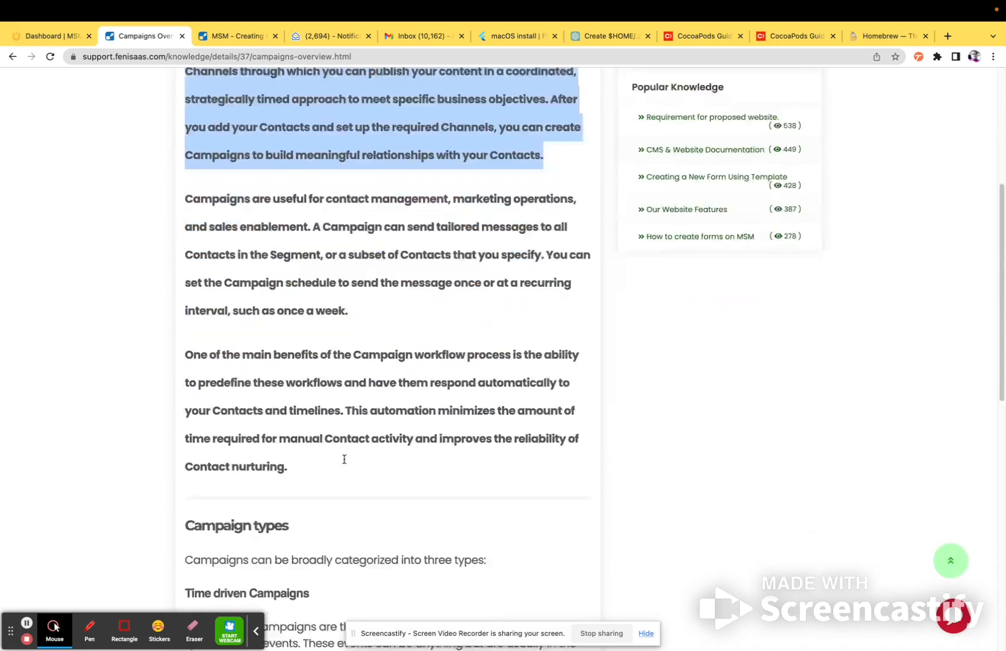
pyautogui.scroll(-3, 344, 462)
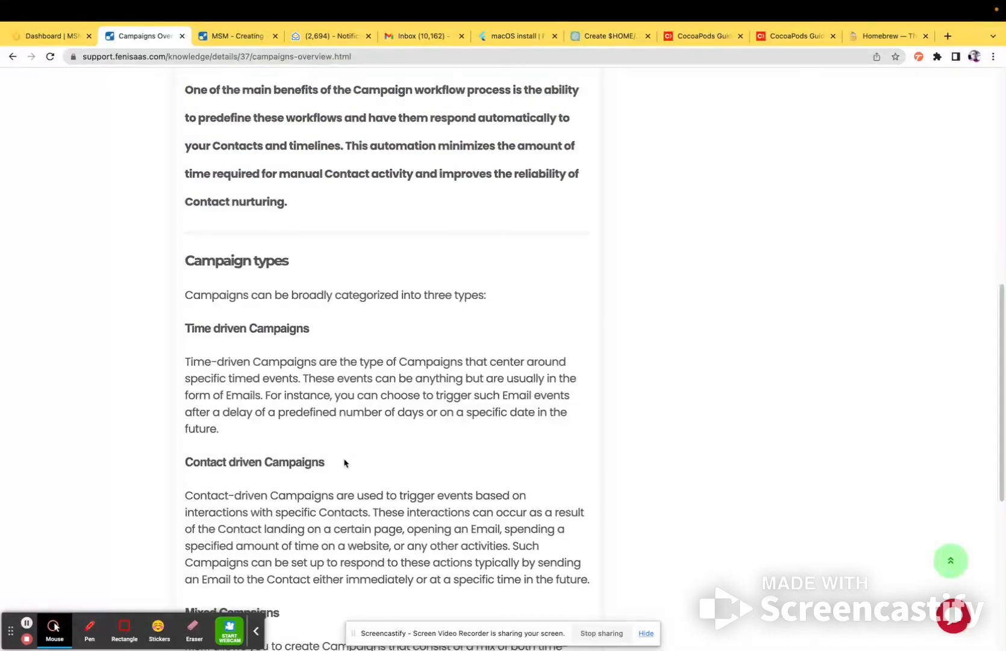
pyautogui.scroll(-1, 344, 462)
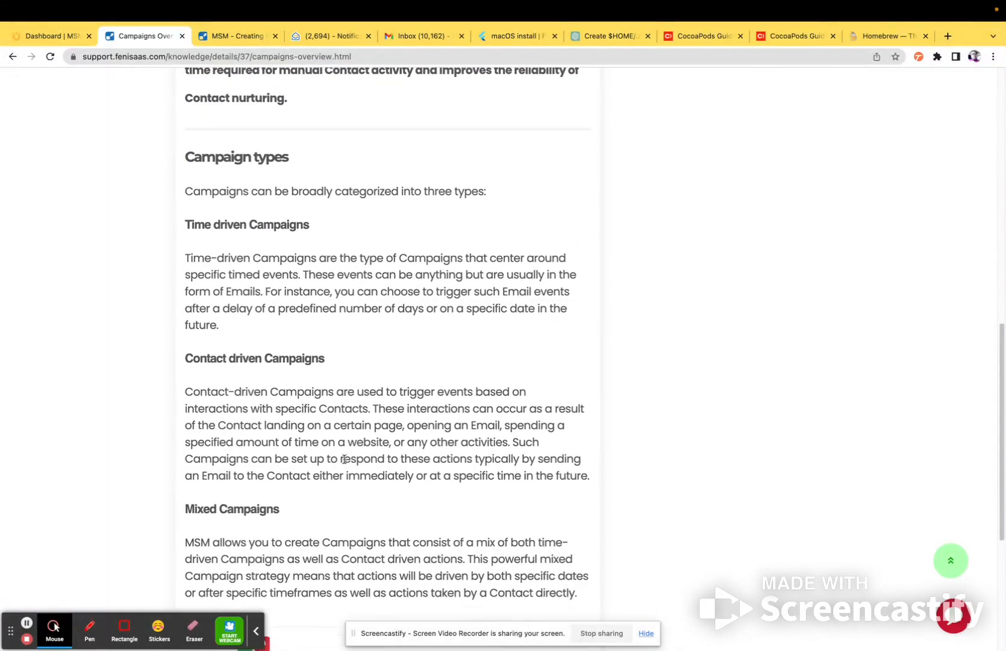
pyautogui.scroll(10, 346, 446)
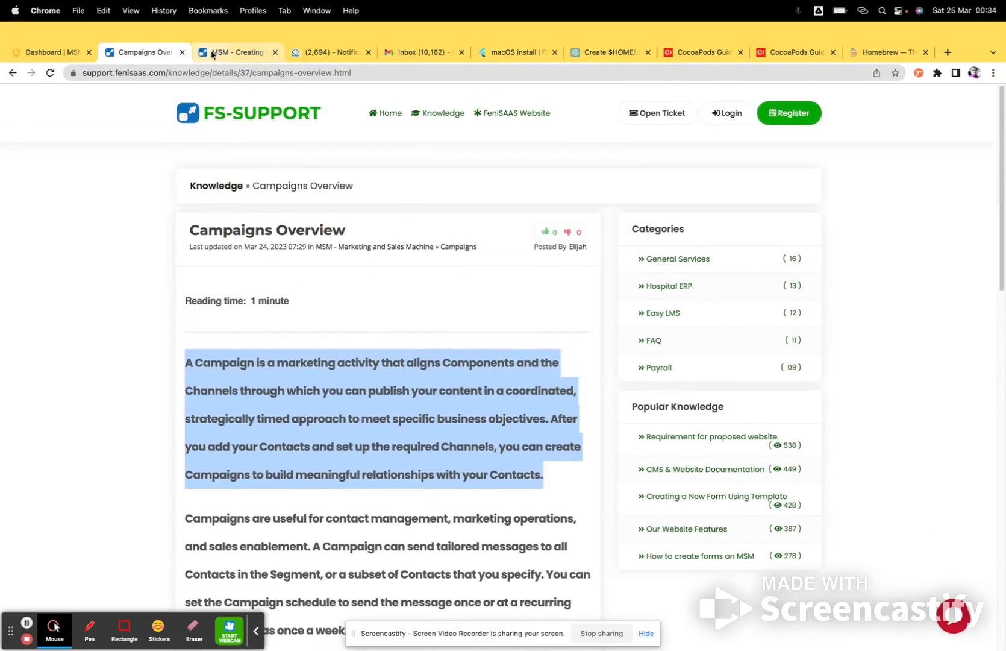
# Examine the MSM - Creating Campaigns support article, covering the prerequisites and the steps for creating a first campaign
pyautogui.click(213, 53)
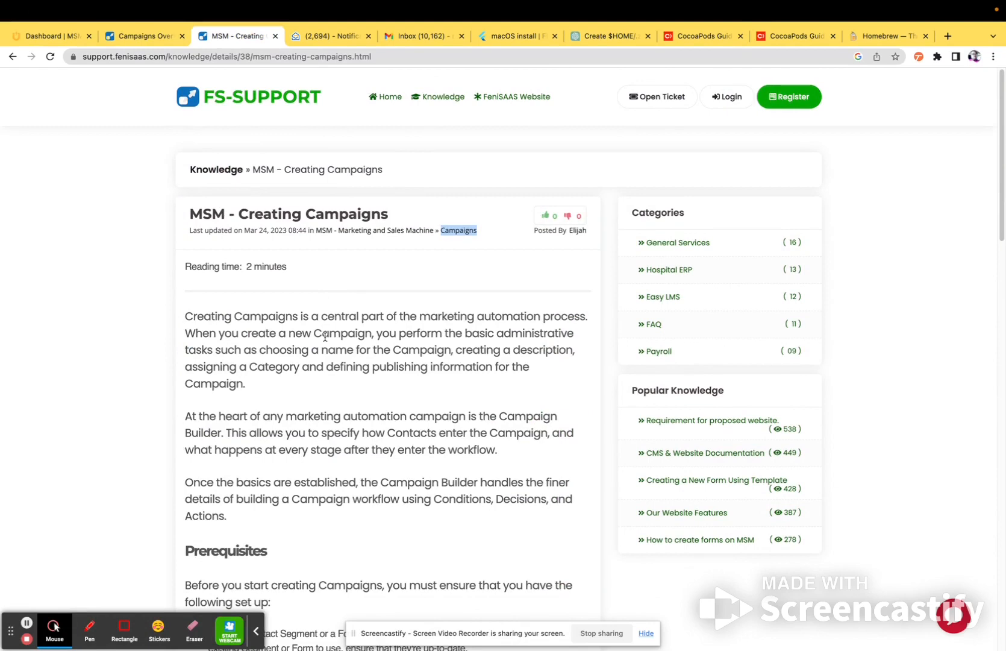
pyautogui.scroll(-5, 345, 405)
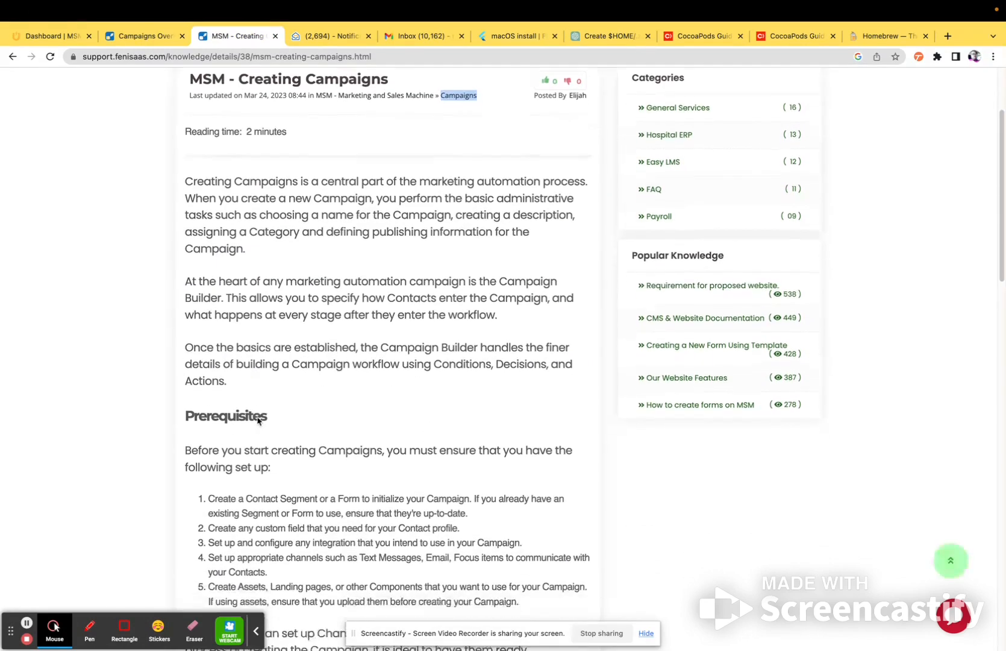
pyautogui.doubleClick(229, 328)
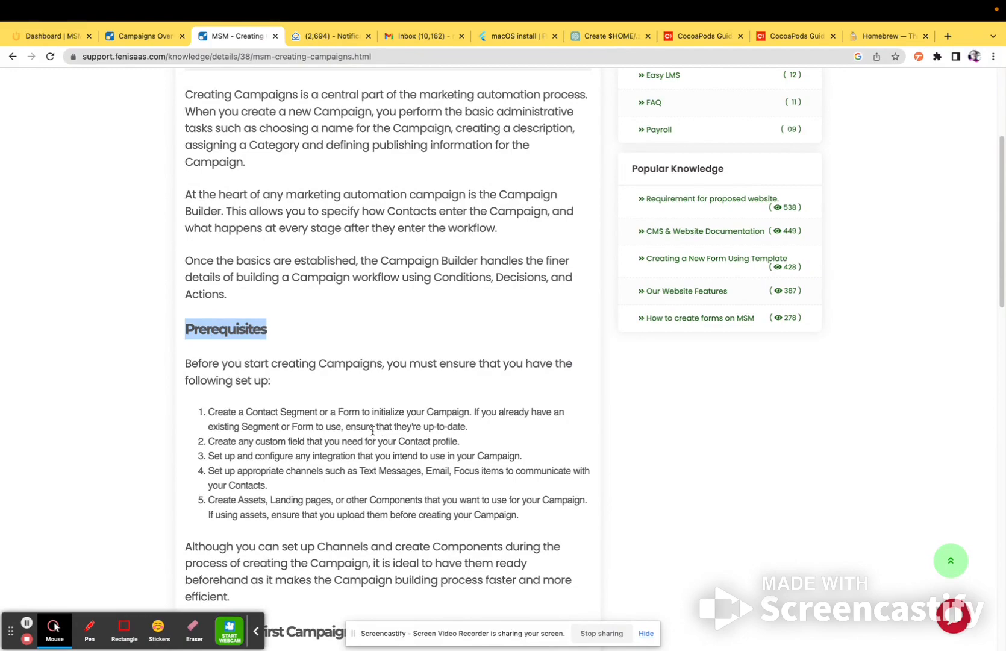
pyautogui.scroll(5, 373, 432)
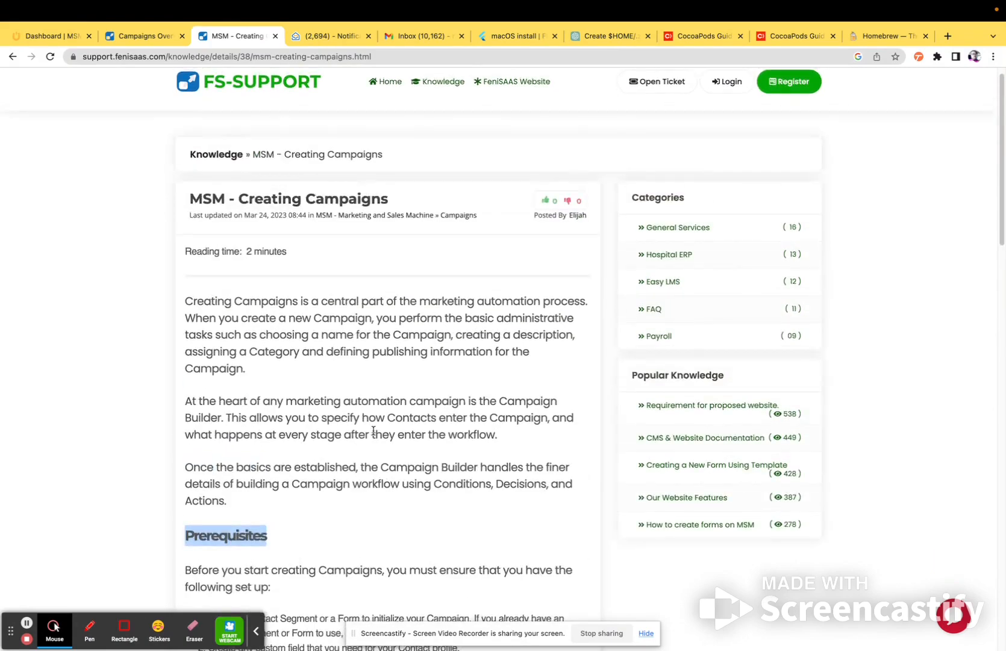
pyautogui.scroll(-10, 373, 432)
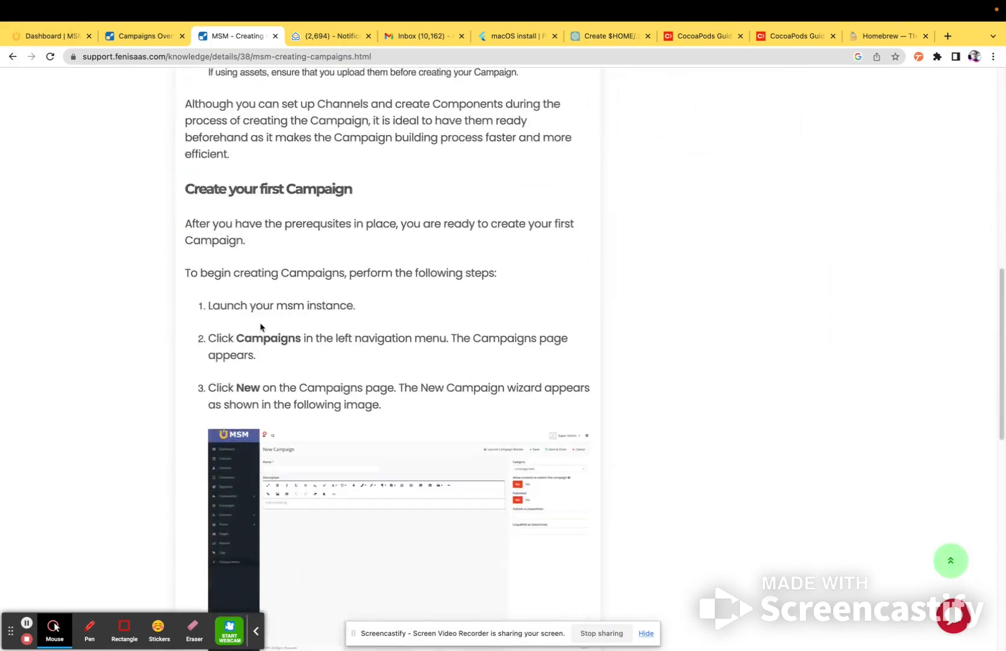
pyautogui.scroll(-9, 264, 323)
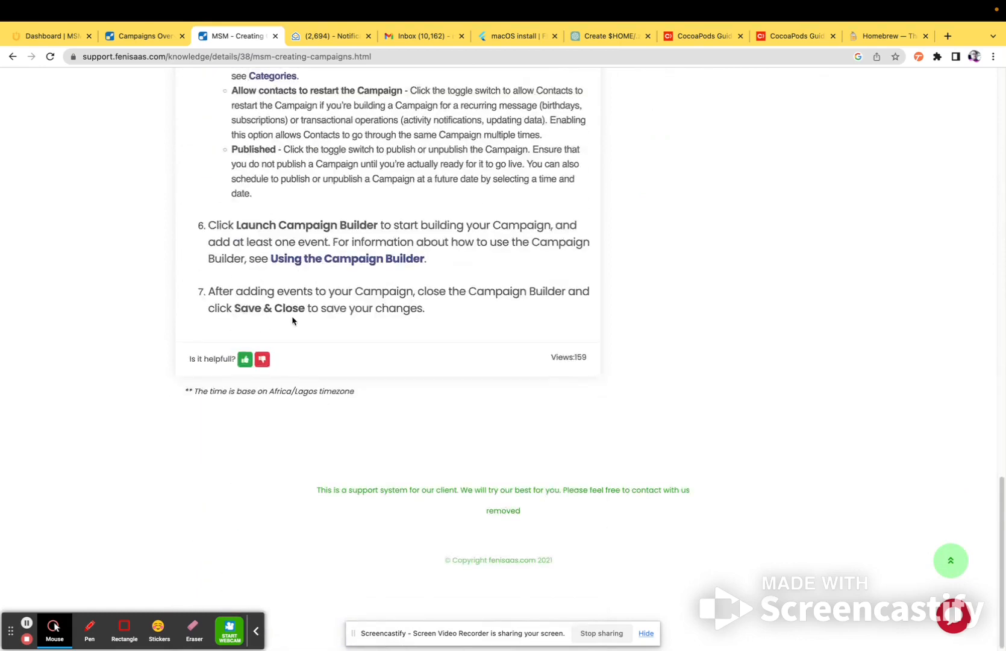
pyautogui.moveTo(80, 4)
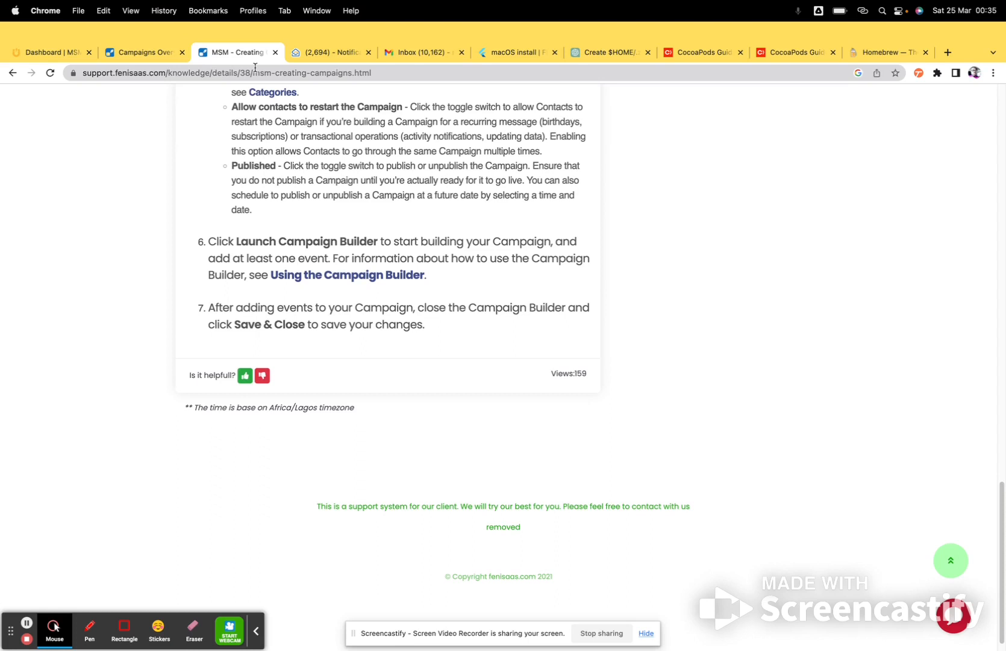
pyautogui.scroll(15, 200, 253)
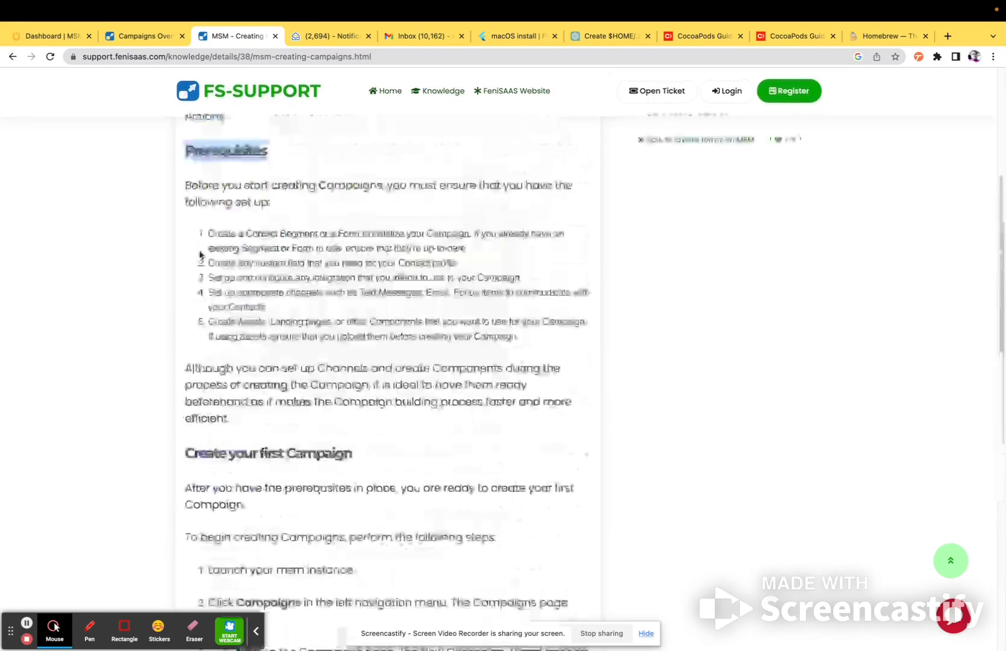
pyautogui.scroll(3, 200, 253)
# Switch to Notes and review the time-based follow-up plan for the real estate course campaign, from Day 0 to Day 21
pyautogui.click(38, 51)
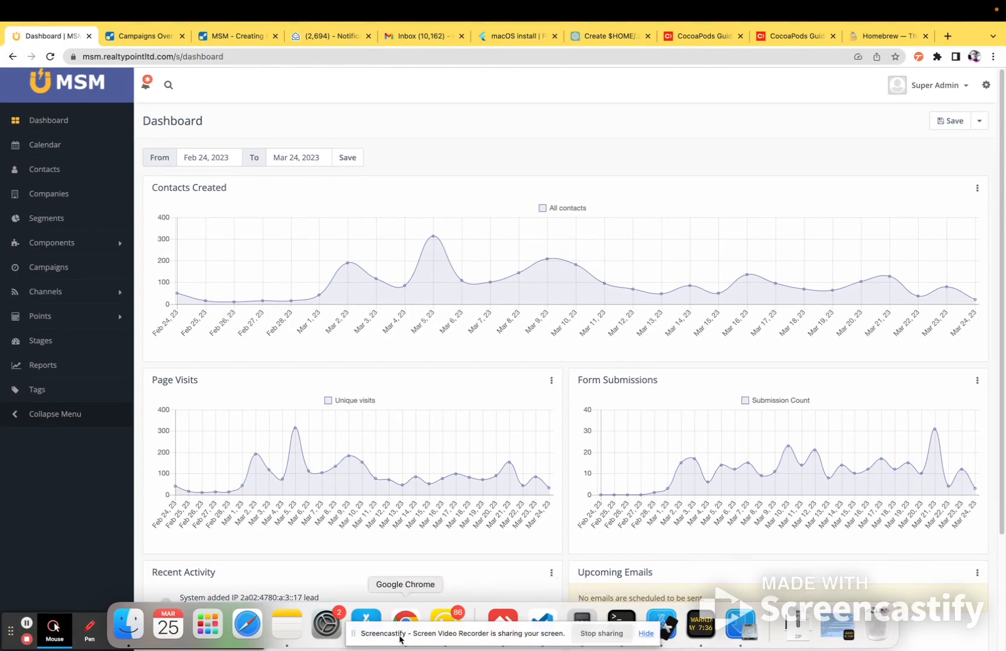
pyautogui.moveTo(399, 637); pyautogui.dragTo(434, 495)
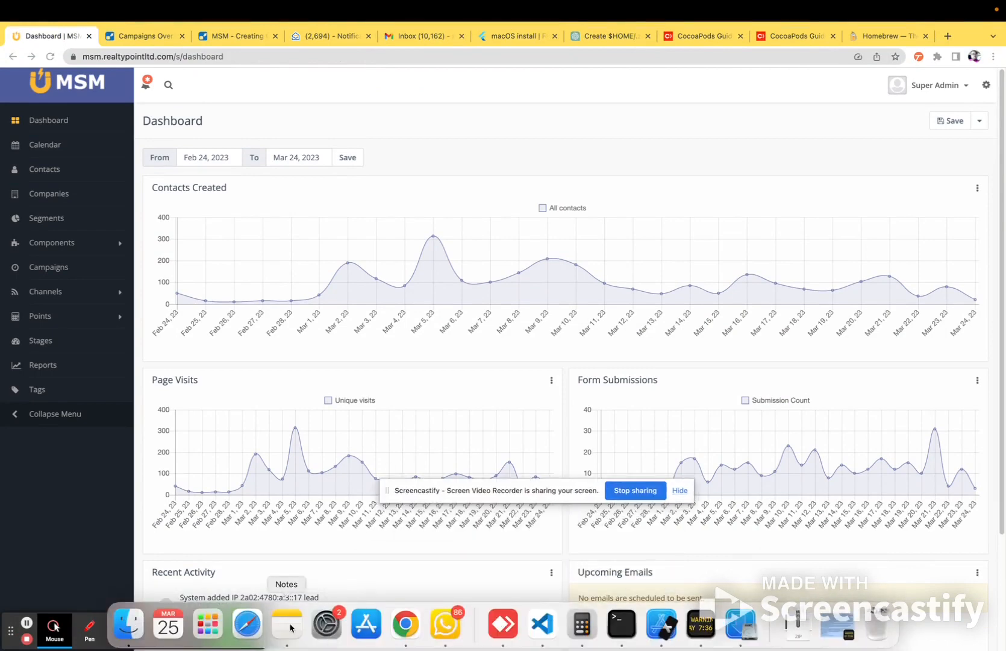
pyautogui.click(290, 628)
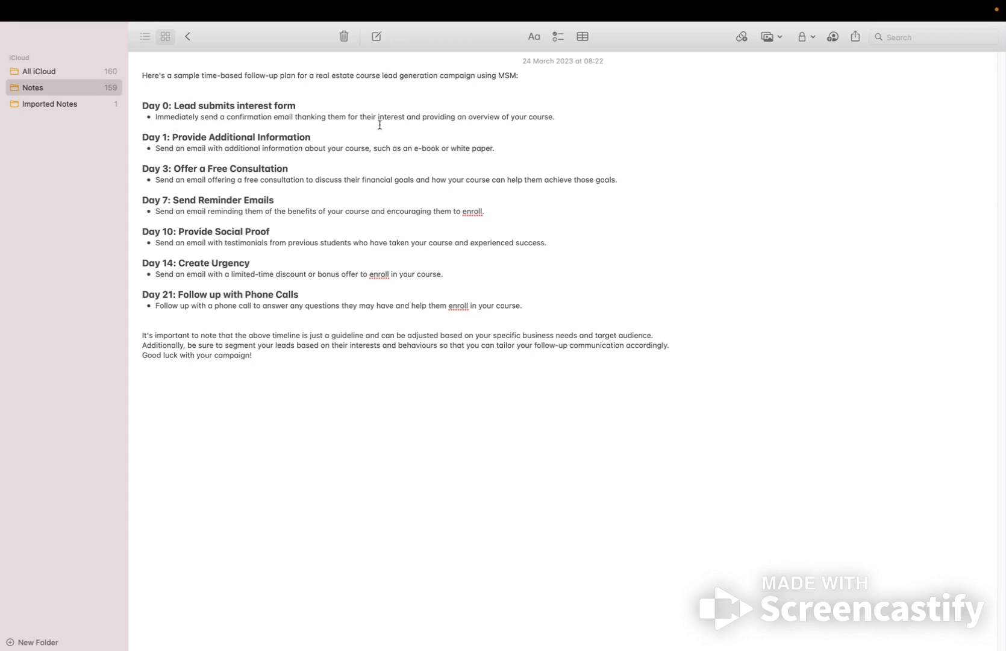
pyautogui.click(312, 75)
pyautogui.moveTo(315, 76); pyautogui.dragTo(436, 77)
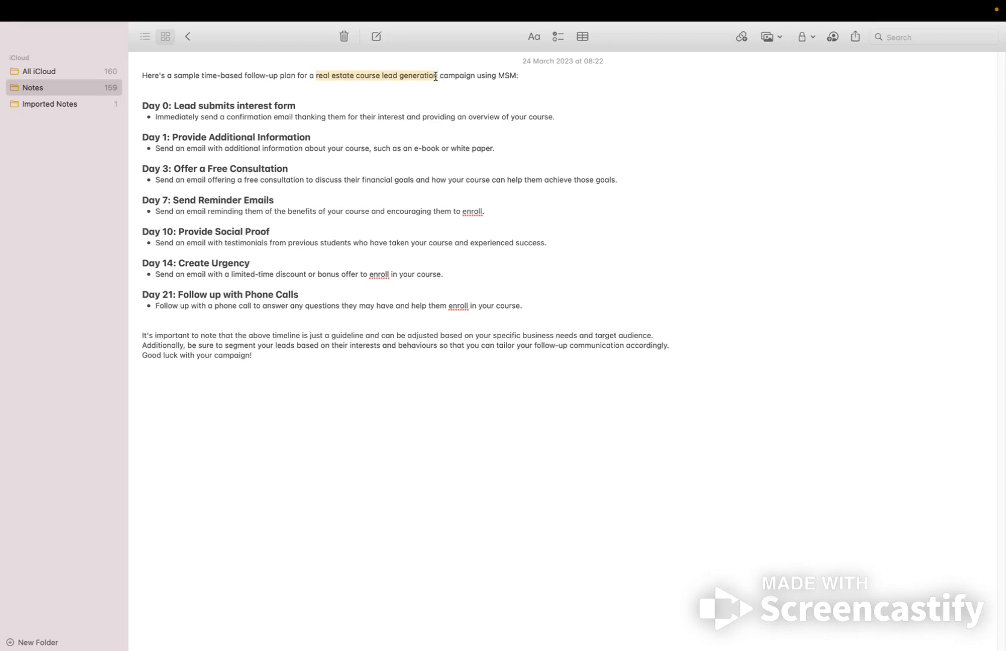
pyautogui.moveTo(436, 76); pyautogui.dragTo(438, 77)
pyautogui.moveTo(175, 104); pyautogui.dragTo(296, 104)
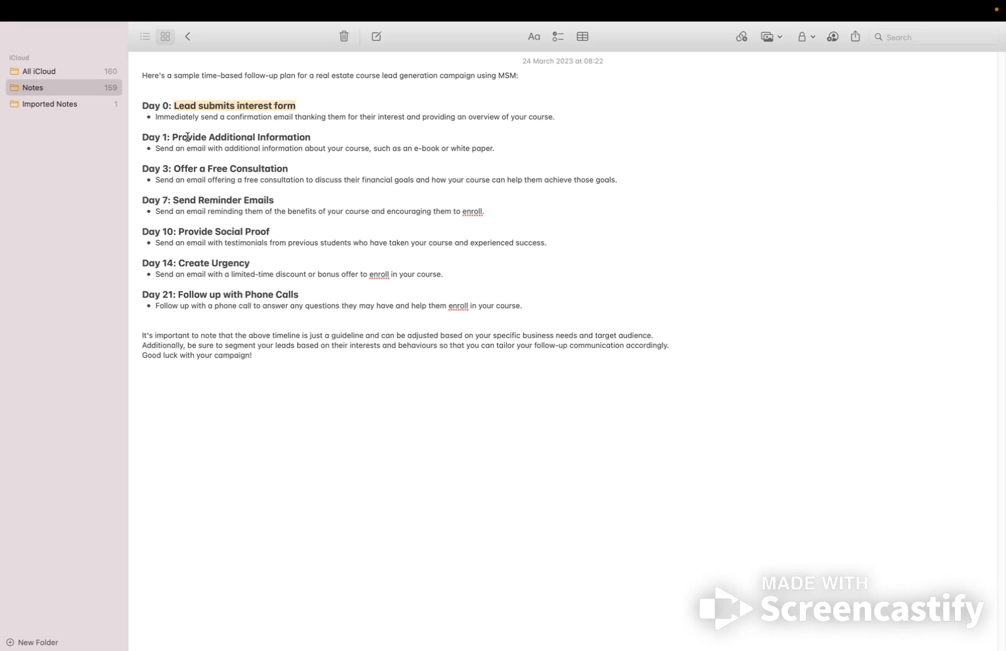
pyautogui.click(206, 166)
pyautogui.moveTo(145, 102); pyautogui.dragTo(552, 309)
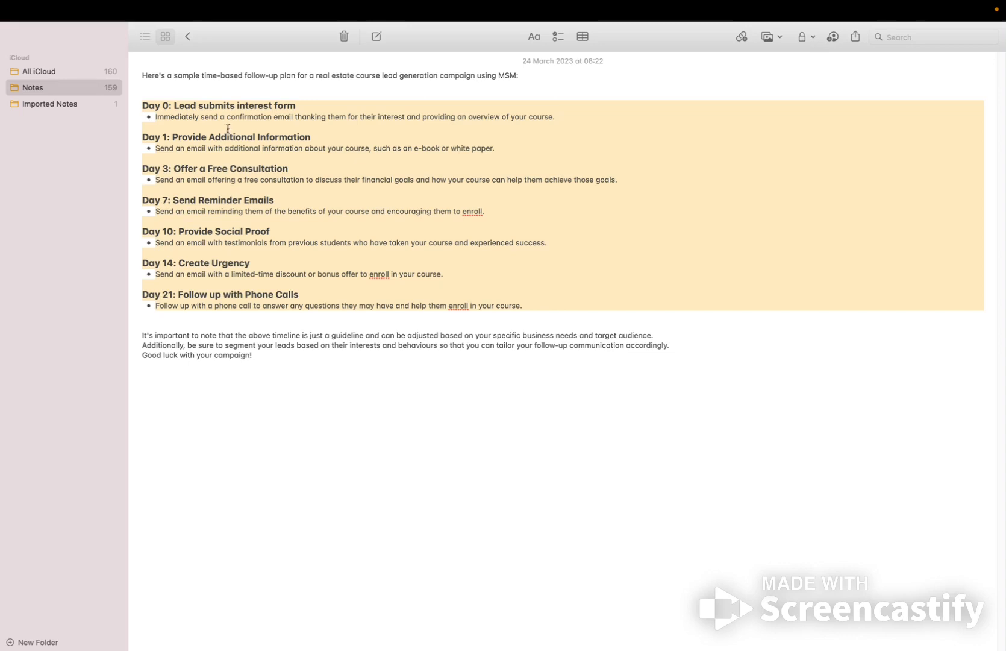
pyautogui.doubleClick(226, 105)
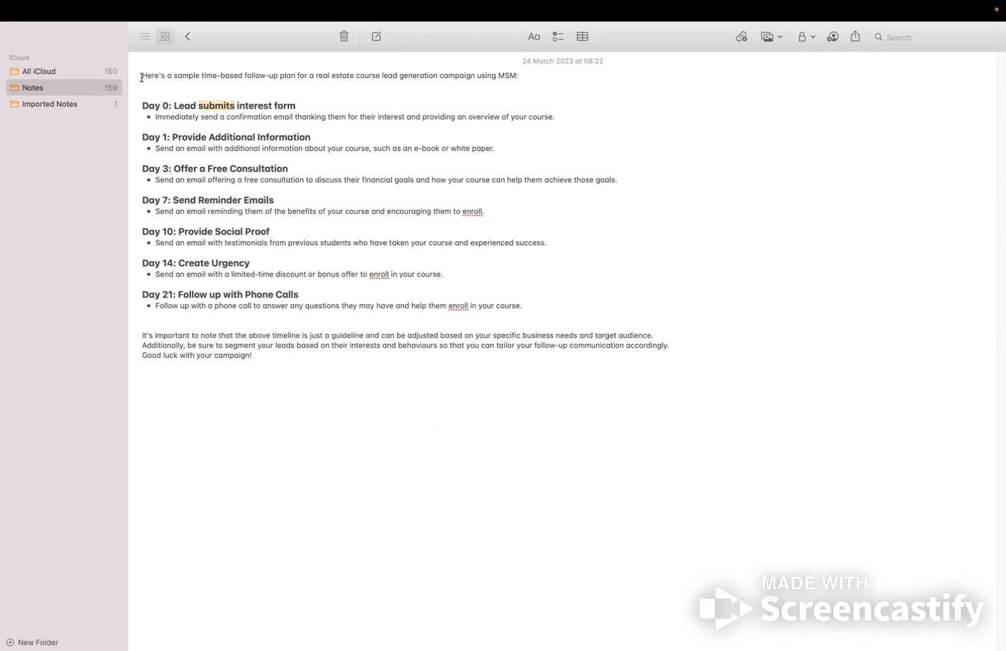
pyautogui.moveTo(143, 75); pyautogui.dragTo(494, 362)
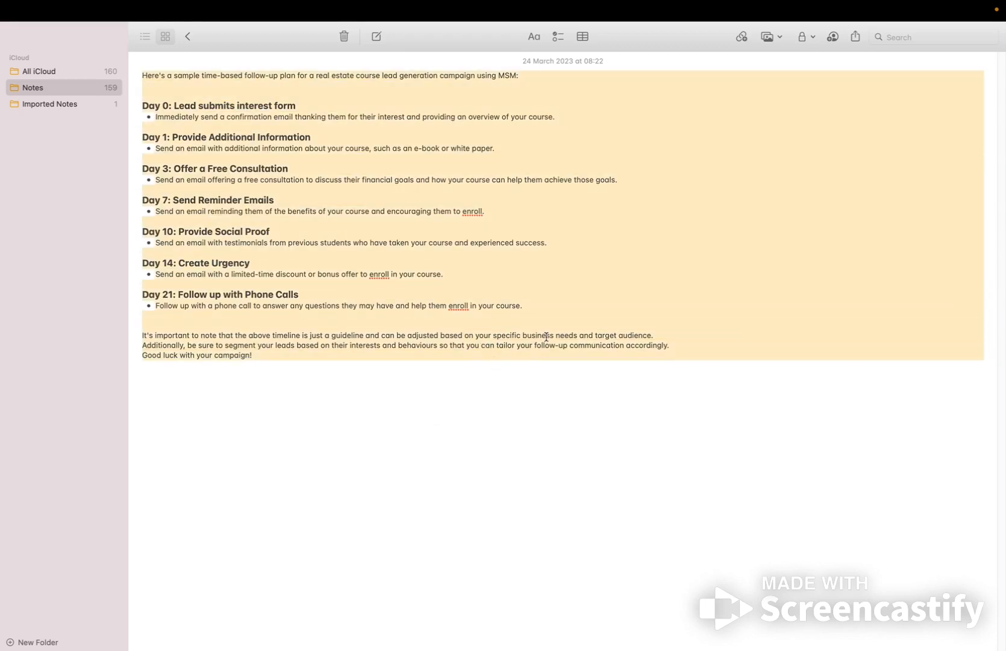
# Switch back to Chrome and open the Campaigns list in MSM
pyautogui.moveTo(444, 645)
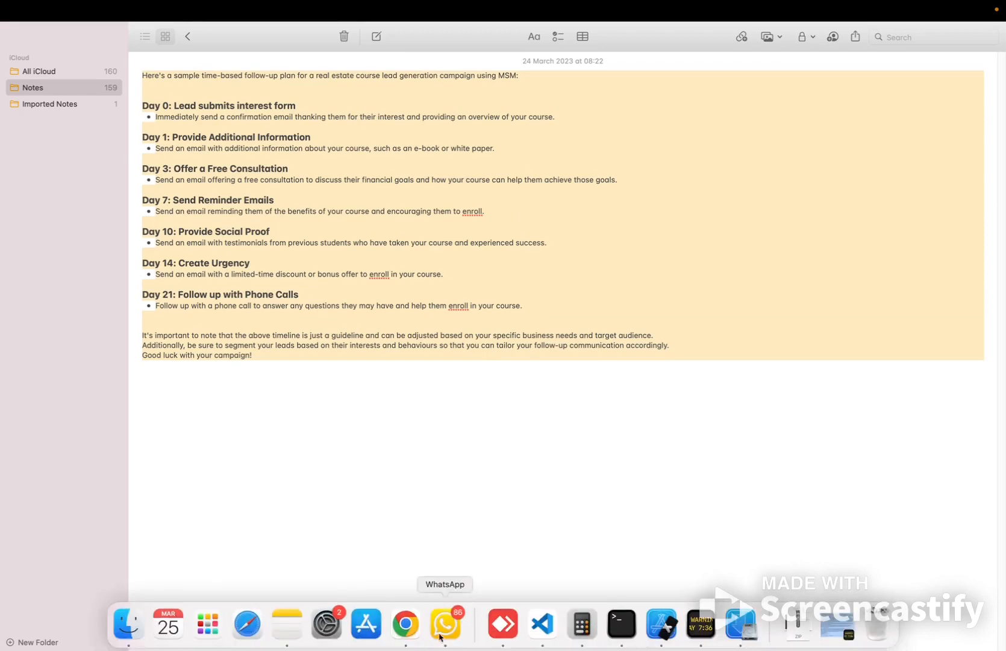
pyautogui.click(408, 637)
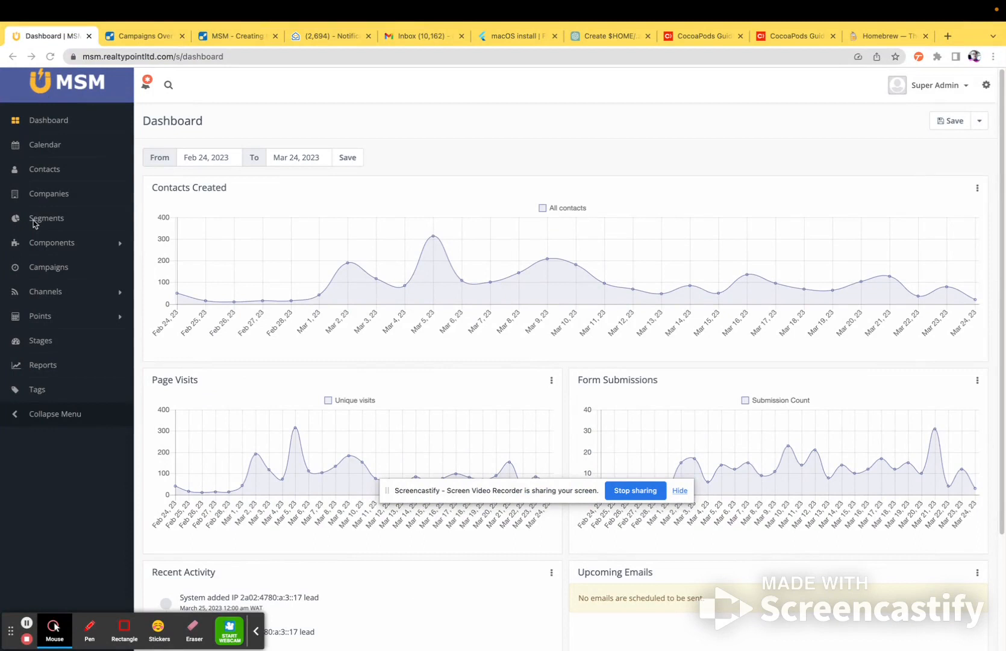
pyautogui.click(44, 275)
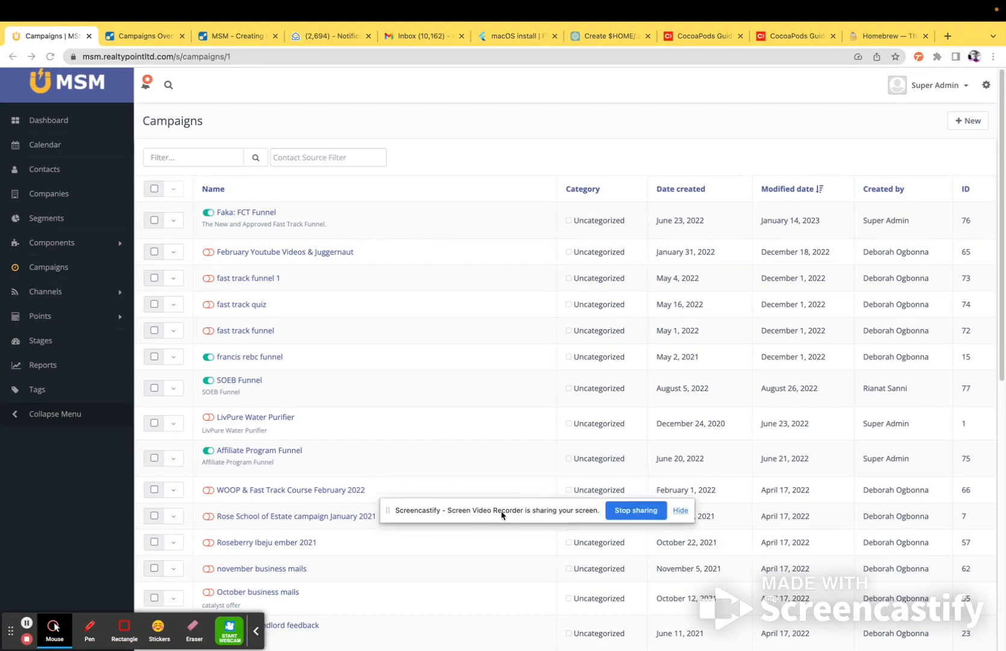
# Review the prerequisites and first-campaign instructions in the MSM - Creating Campaigns article, noting the contact segment requirement
pyautogui.click(142, 40)
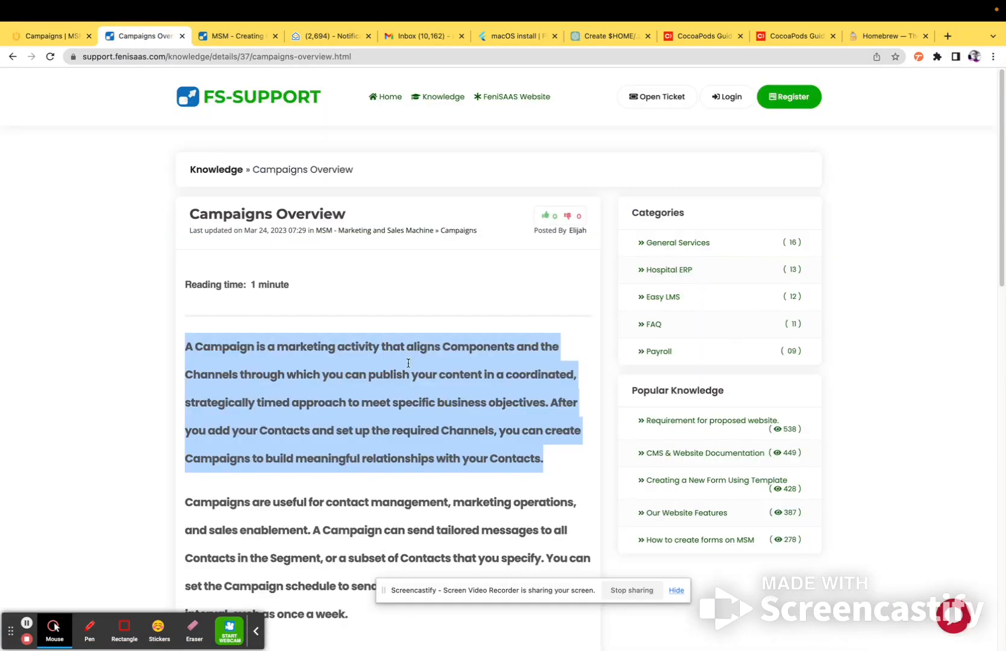
pyautogui.click(214, 36)
pyautogui.scroll(-2, 291, 405)
pyautogui.scroll(-3, 291, 410)
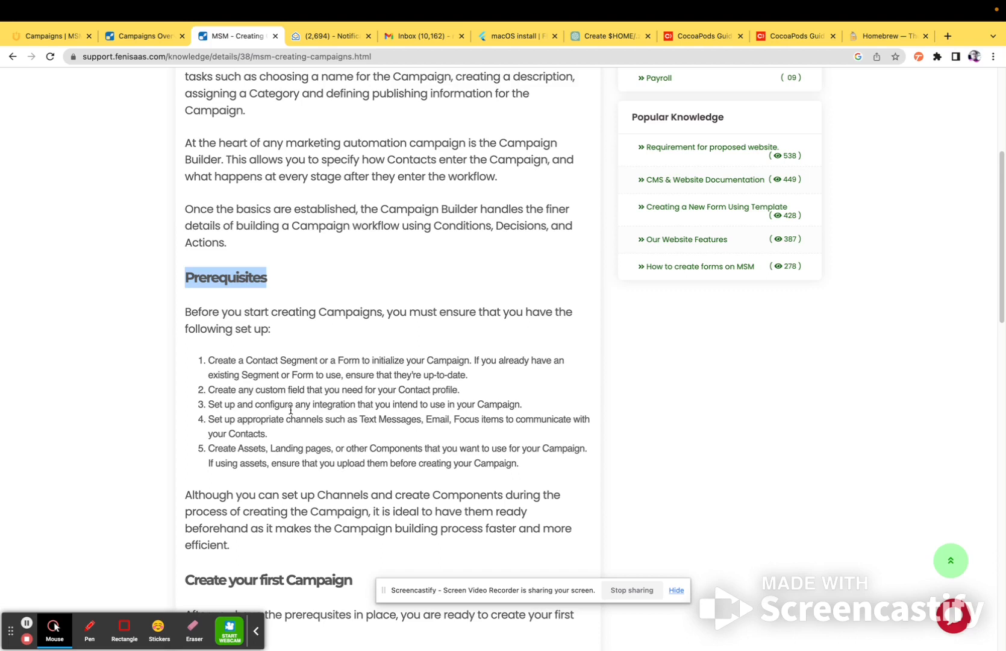
pyautogui.doubleClick(299, 361)
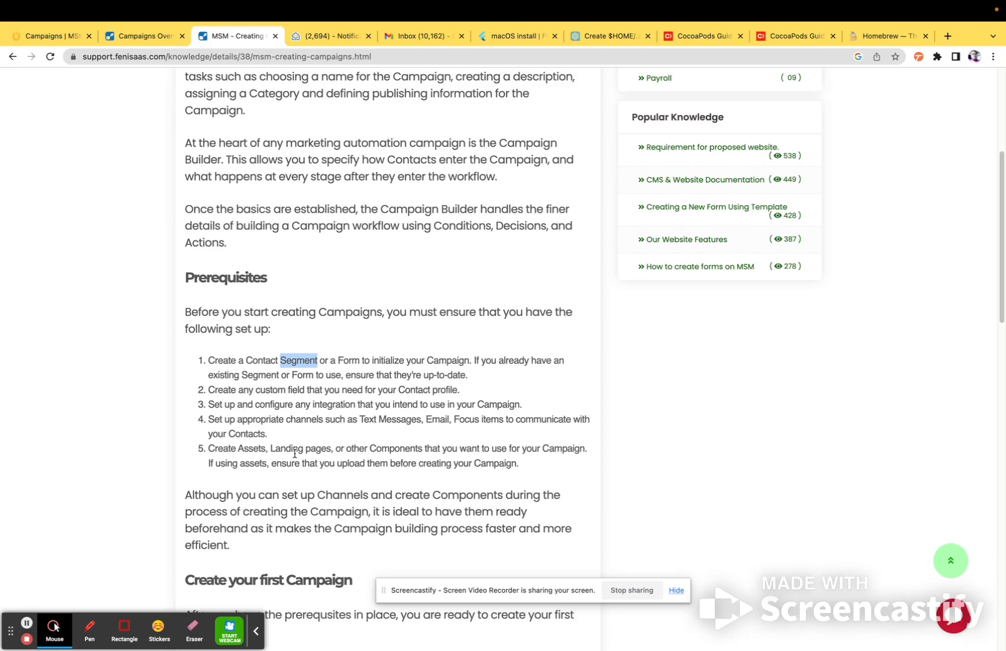
pyautogui.scroll(-5, 258, 504)
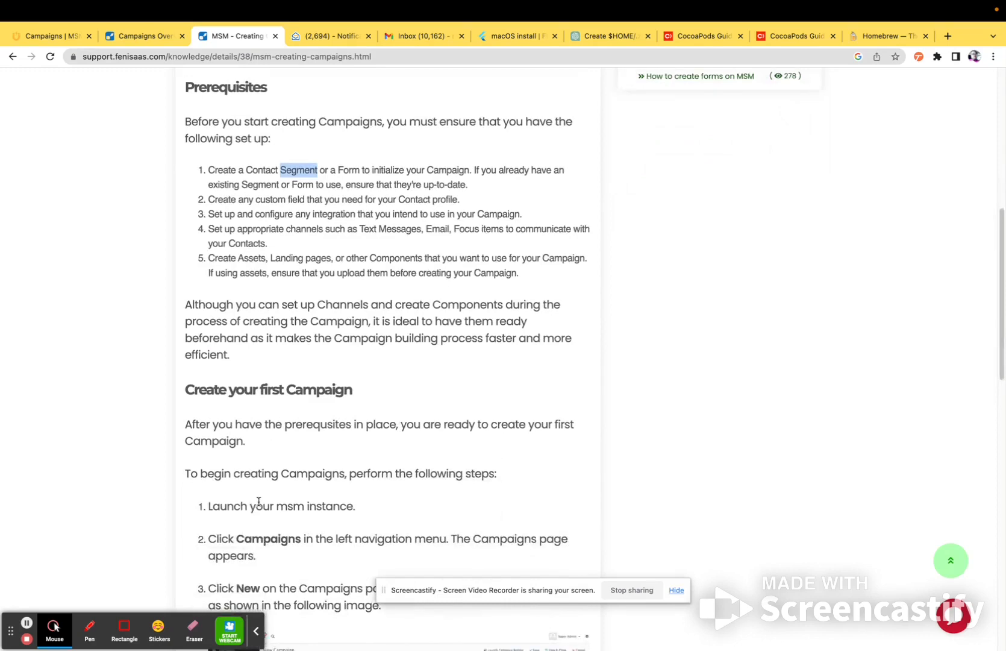
# Return to the MSM Campaigns list and start a new campaign with the name "Sample Demo Campaign"
pyautogui.click(51, 37)
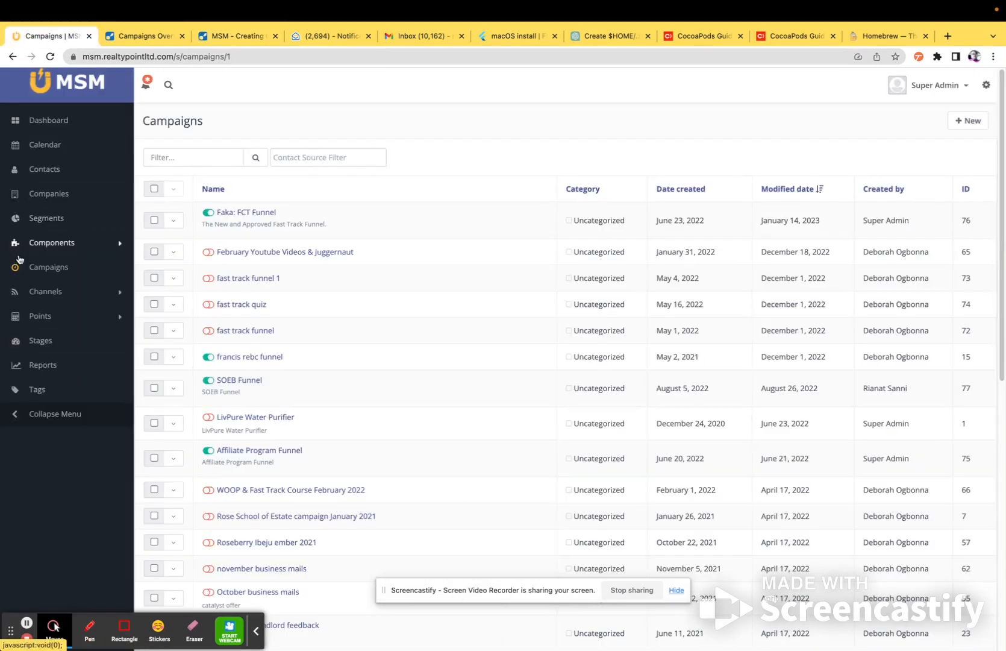
pyautogui.click(963, 124)
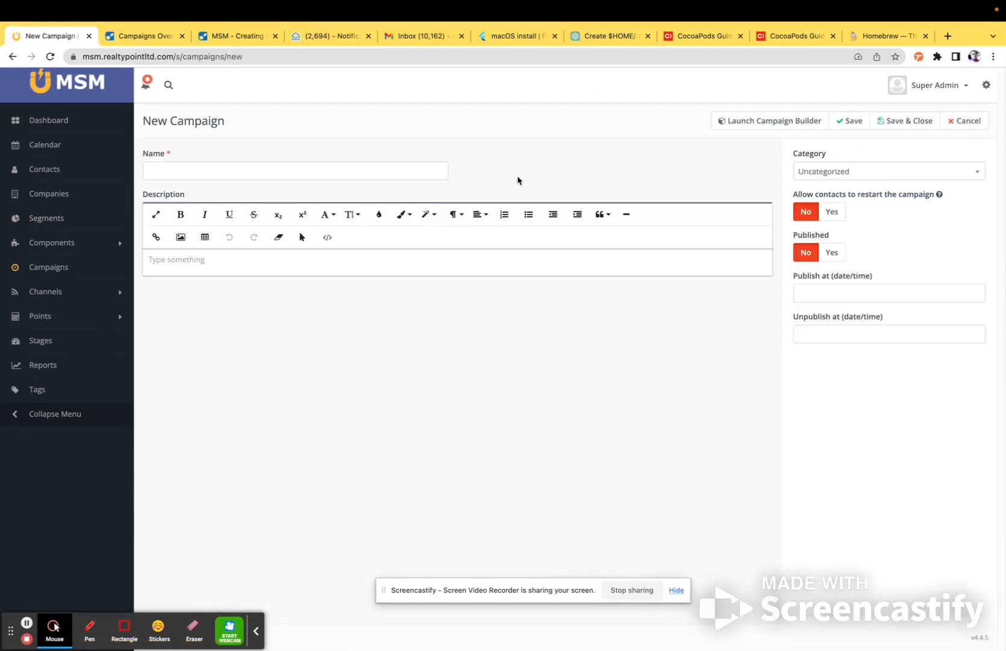
pyautogui.click(354, 169)
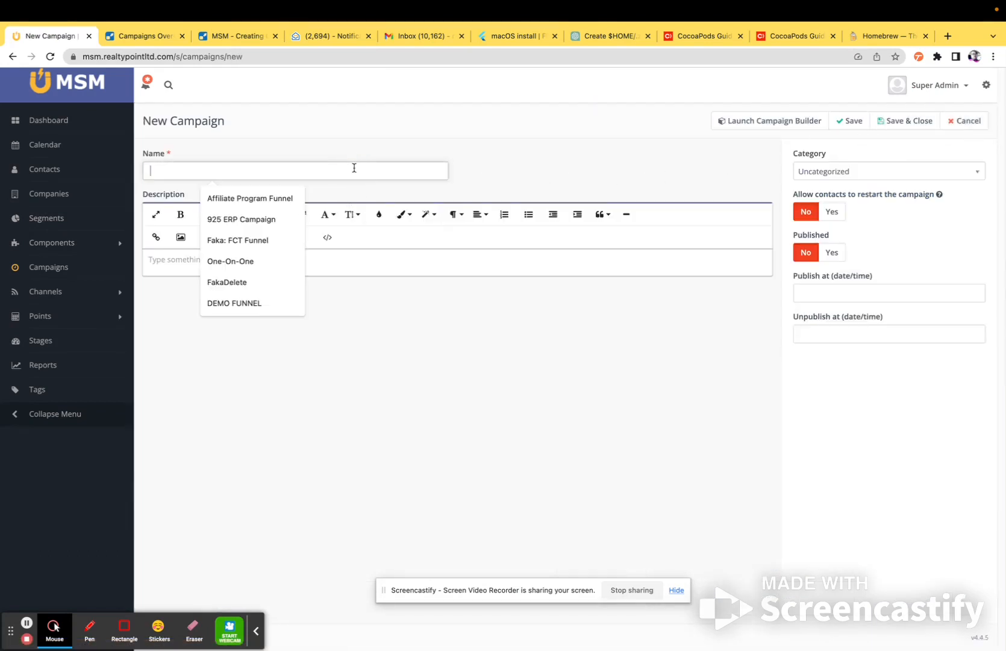
pyautogui.write('S')
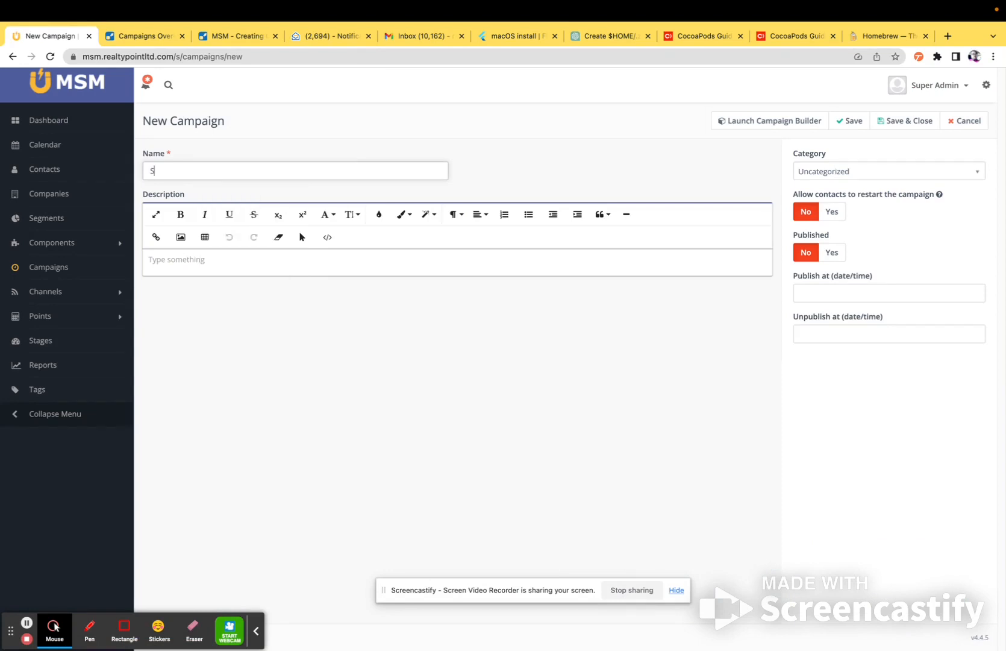
pyautogui.write('ample')
pyautogui.write(' Demo')
pyautogui.write(' Campiagn')
pyautogui.press('BackSpace')
pyautogui.press('BackSpace')
pyautogui.press('BackSpace')
pyautogui.press('BackSpace')
pyautogui.write('aign')
# Copy the campaign name into the description as "Sample Demo Campaign" and launch the campaign builder
pyautogui.doubleClick(173, 167)
pyautogui.tripleClick(173, 167)
pyautogui.rightClick(173, 168)
pyautogui.click(220, 260)
pyautogui.click(153, 259)
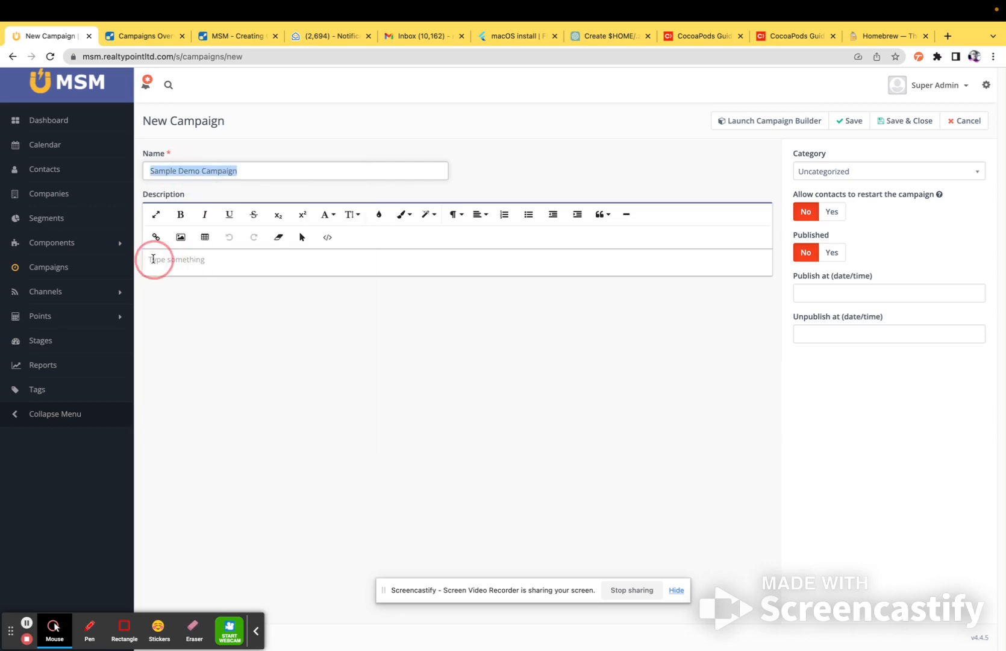
pyautogui.rightClick(172, 259)
pyautogui.click(222, 347)
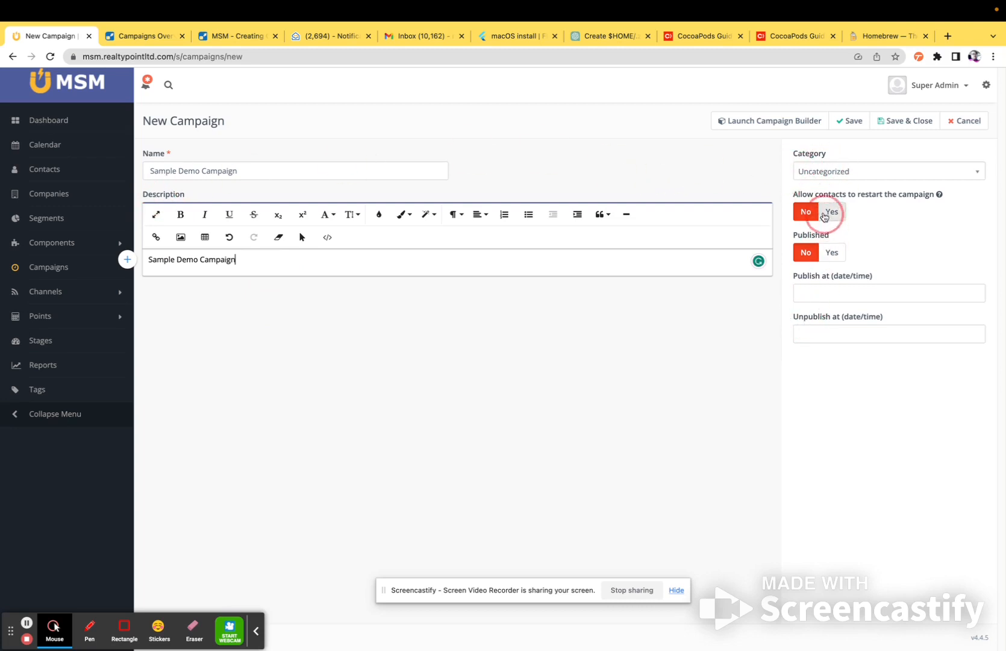
pyautogui.moveTo(813, 197)
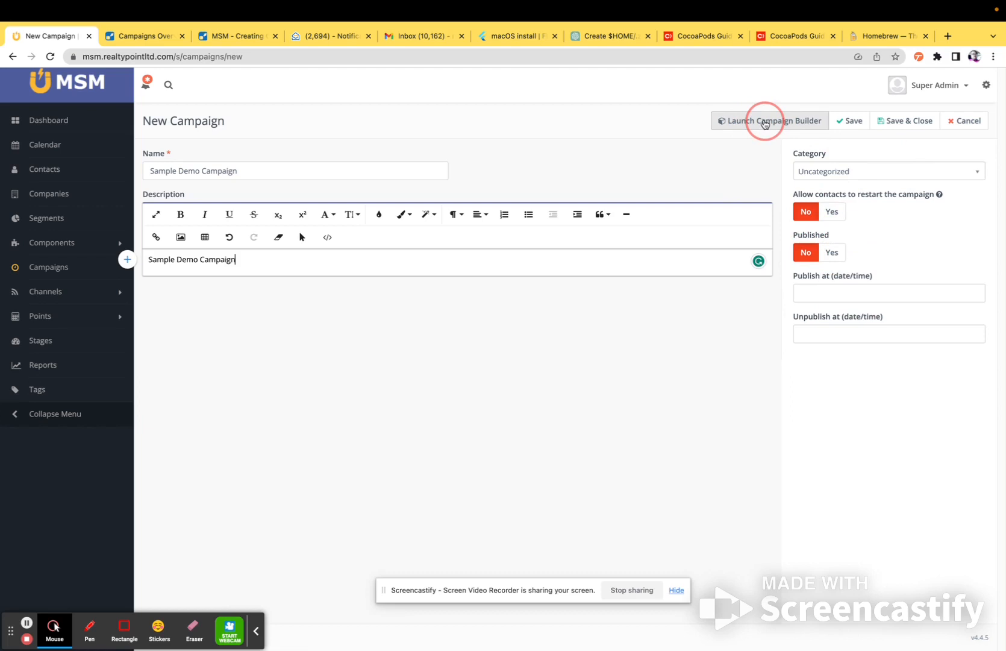
pyautogui.click(765, 122)
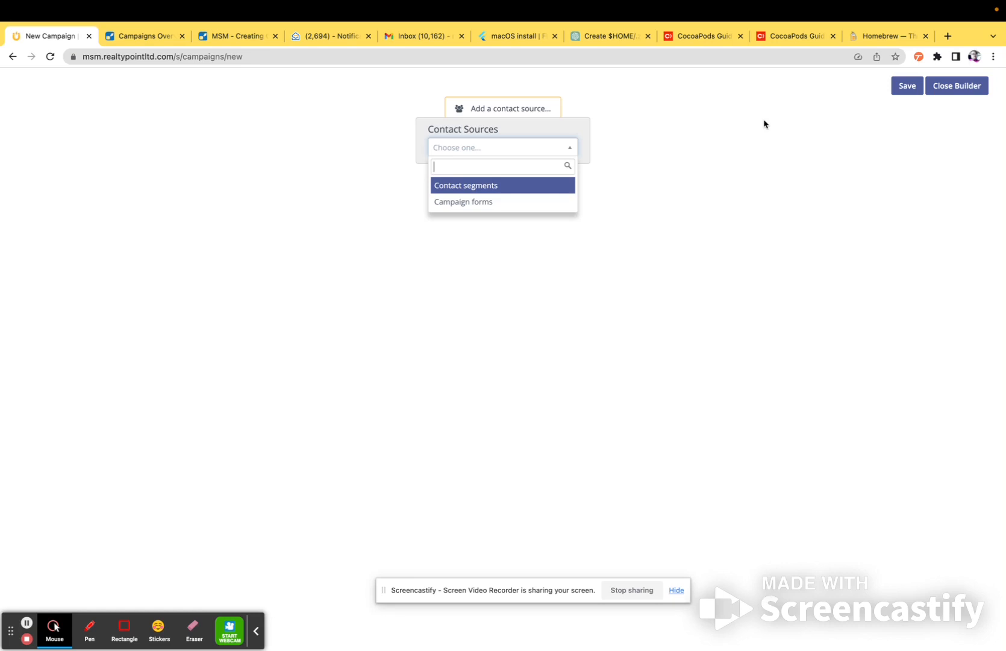
# Add the contact segment fAKATEST as the campaign's contact source
pyautogui.click(480, 189)
pyautogui.click(442, 158)
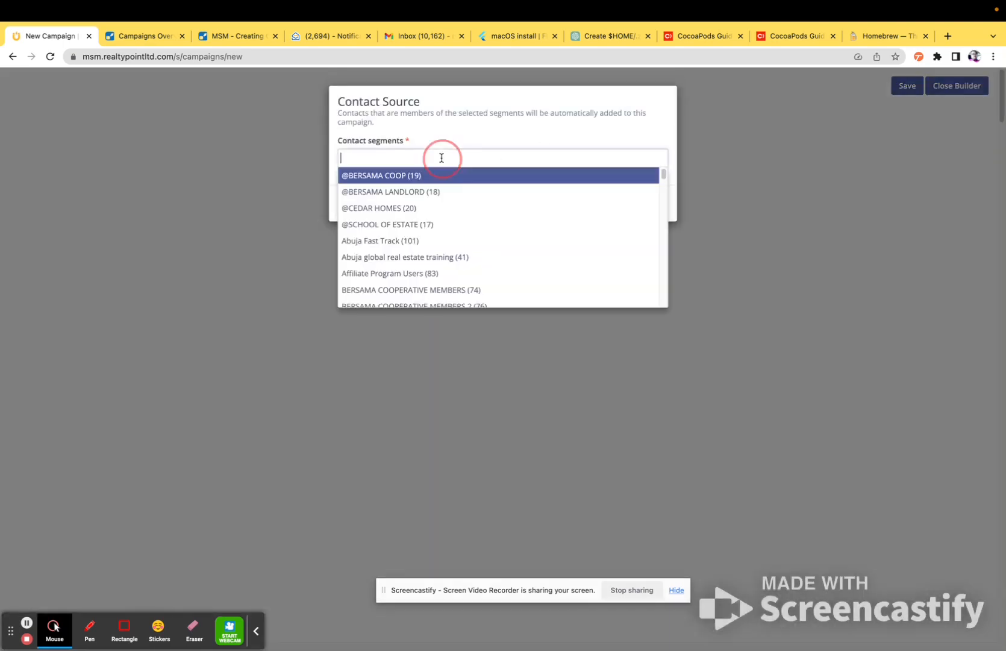
pyautogui.scroll(-15, 443, 278)
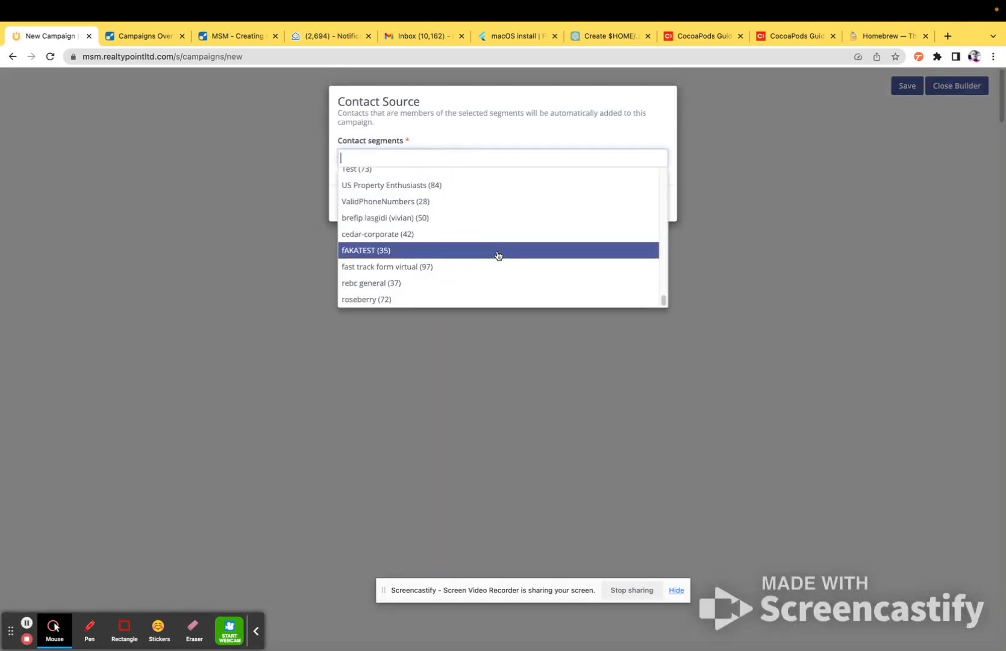
pyautogui.scroll(1, 427, 286)
pyautogui.scroll(-1, 426, 286)
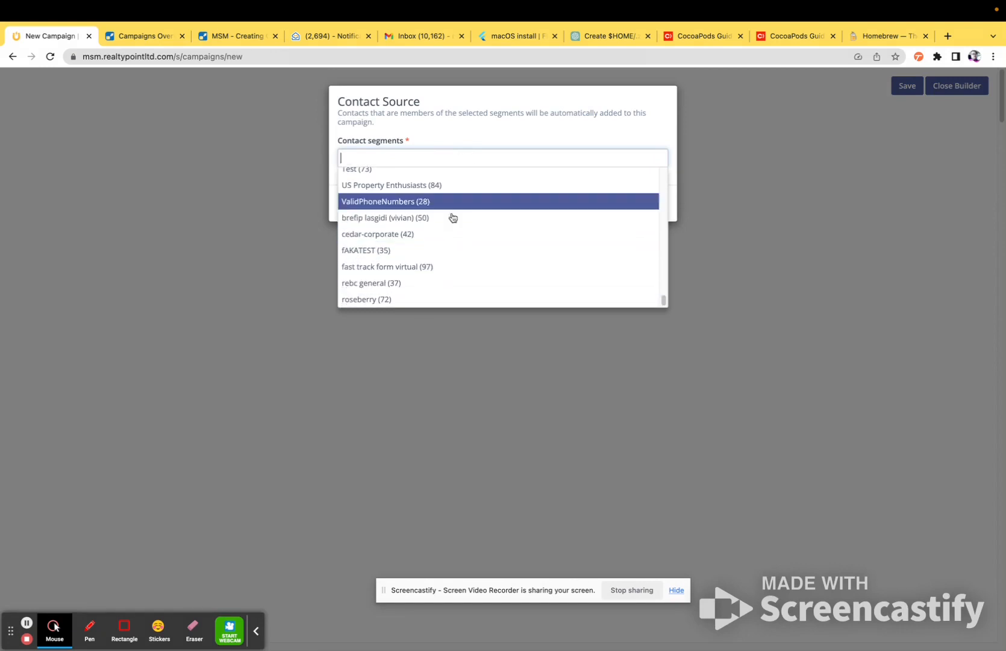
pyautogui.click(379, 258)
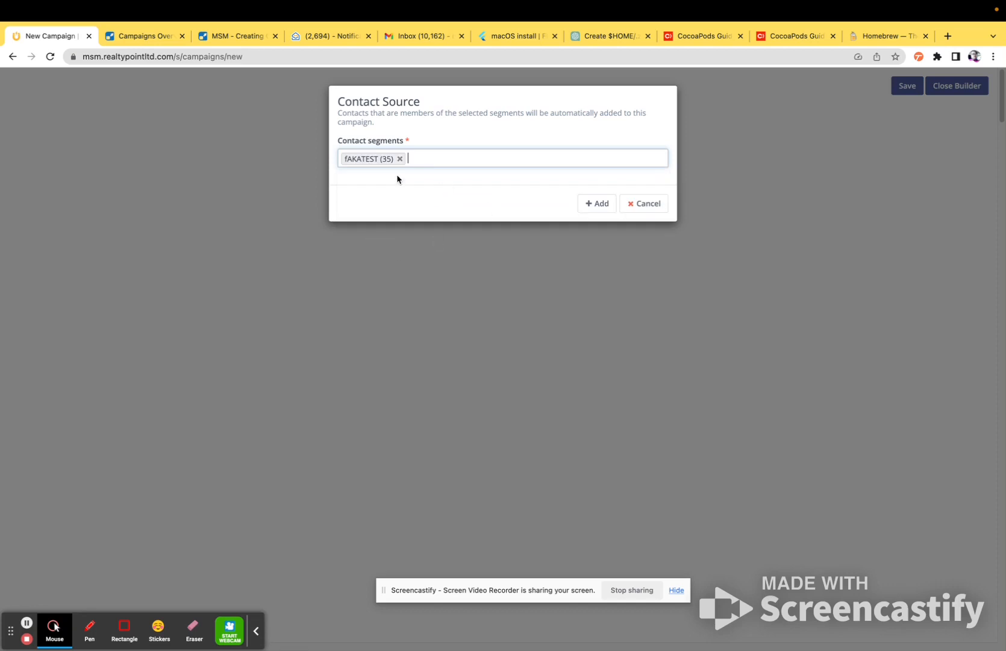
pyautogui.click(597, 203)
# Add a campaign forms contact source beside fAKATEST using the SOE Interest Submission Form
pyautogui.moveTo(474, 120)
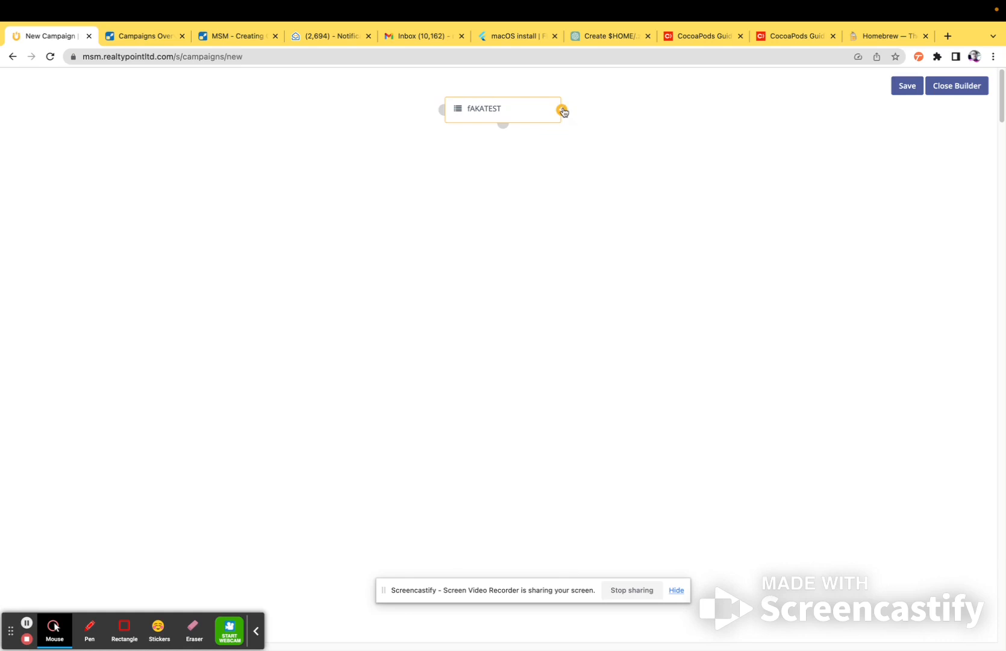
pyautogui.click(443, 111)
pyautogui.click(417, 152)
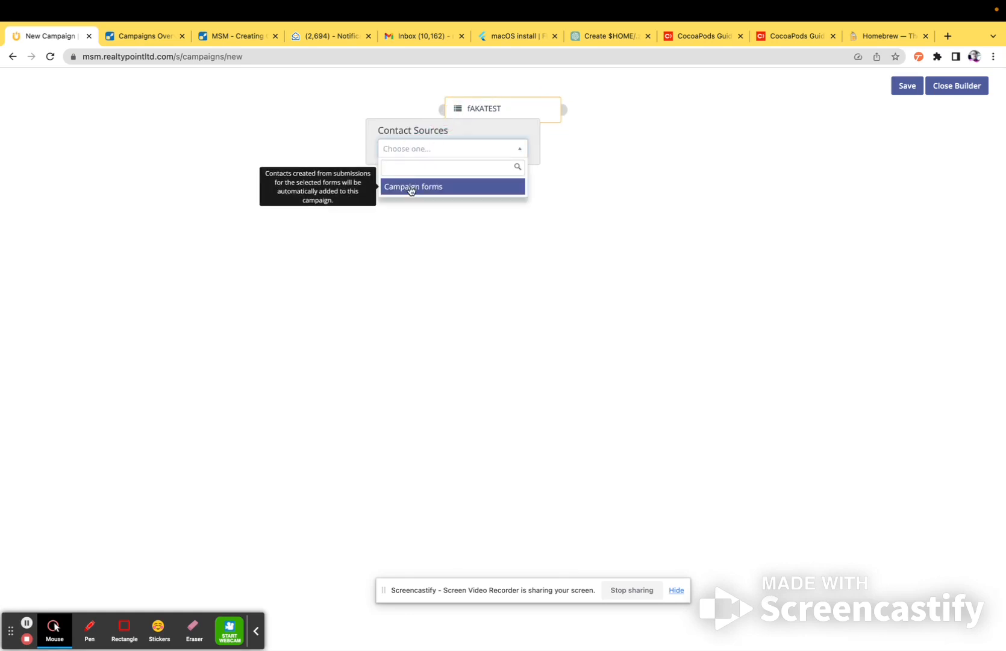
pyautogui.click(433, 191)
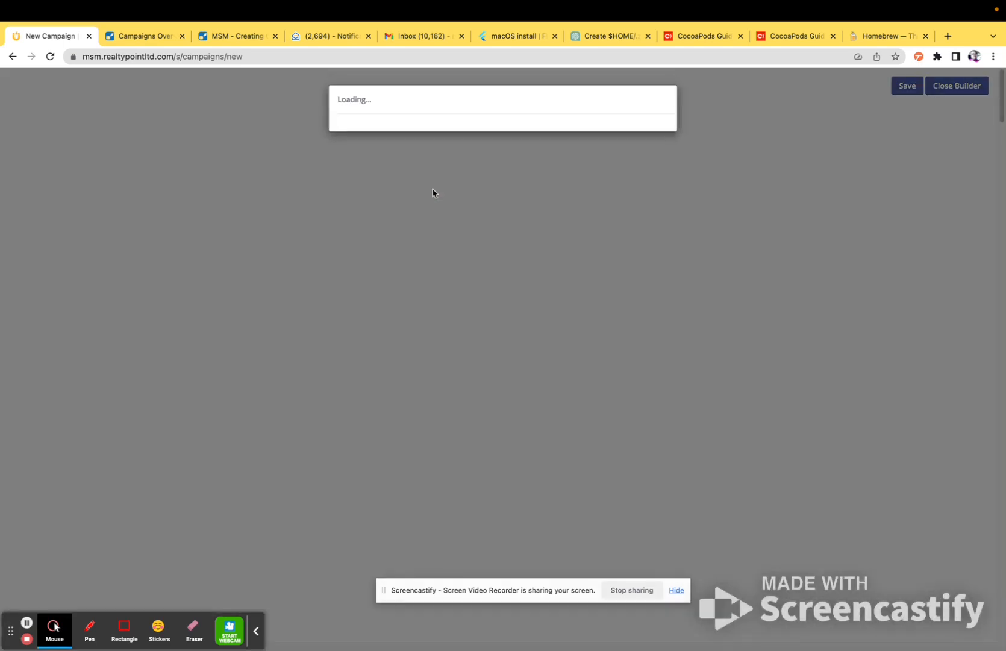
pyautogui.click(413, 158)
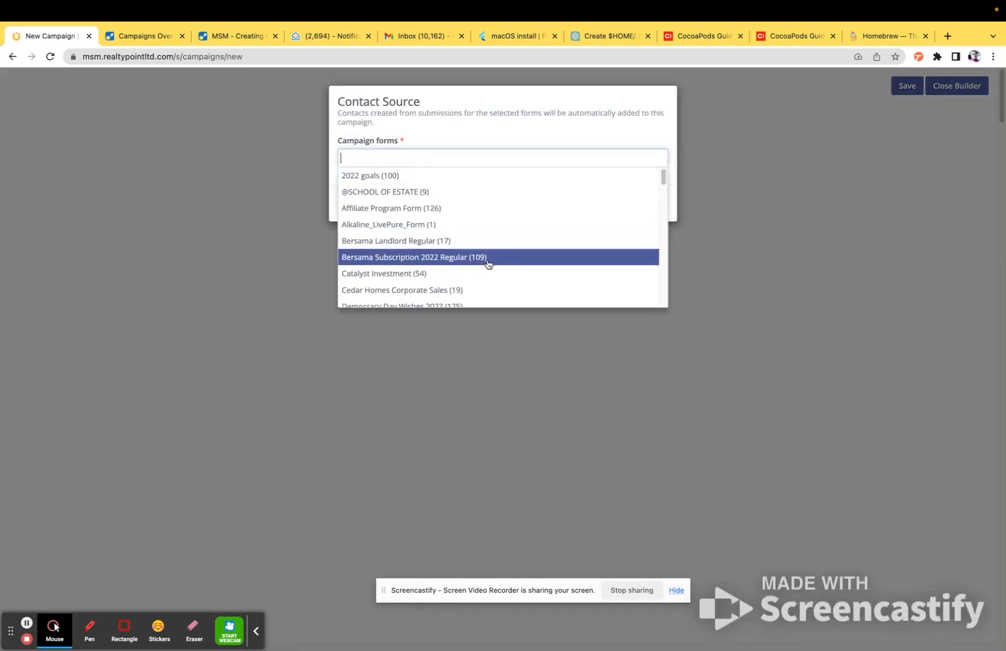
pyautogui.scroll(-10, 487, 264)
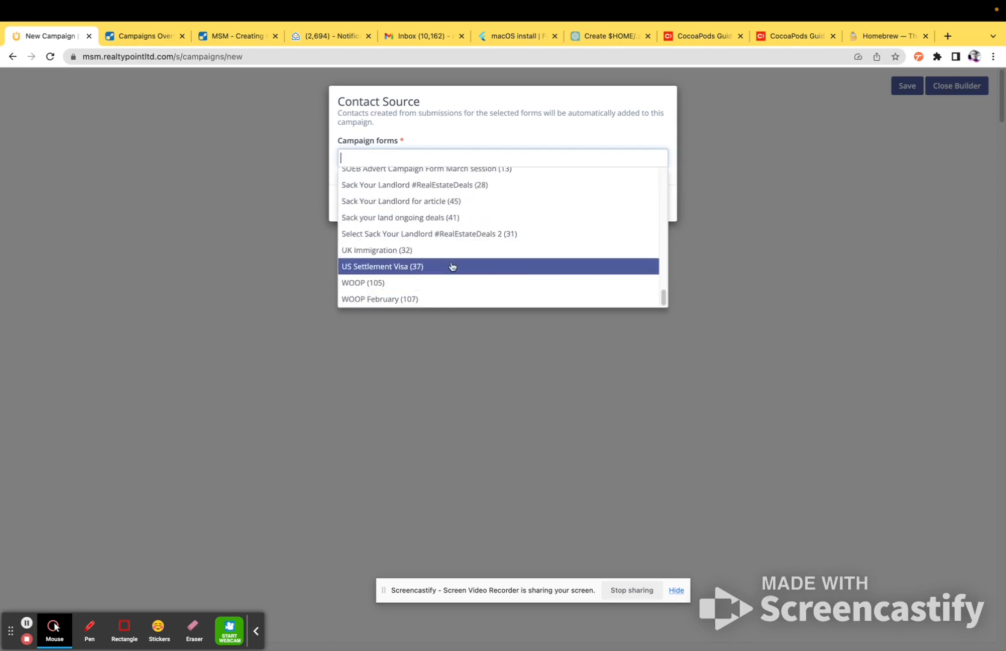
pyautogui.scroll(3, 457, 259)
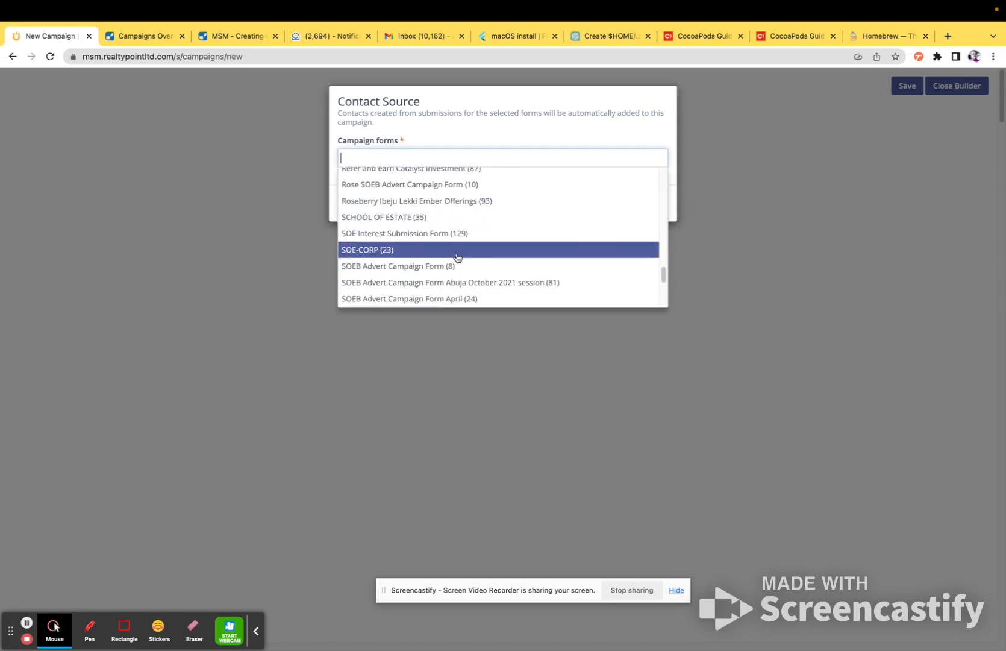
pyautogui.scroll(3, 458, 258)
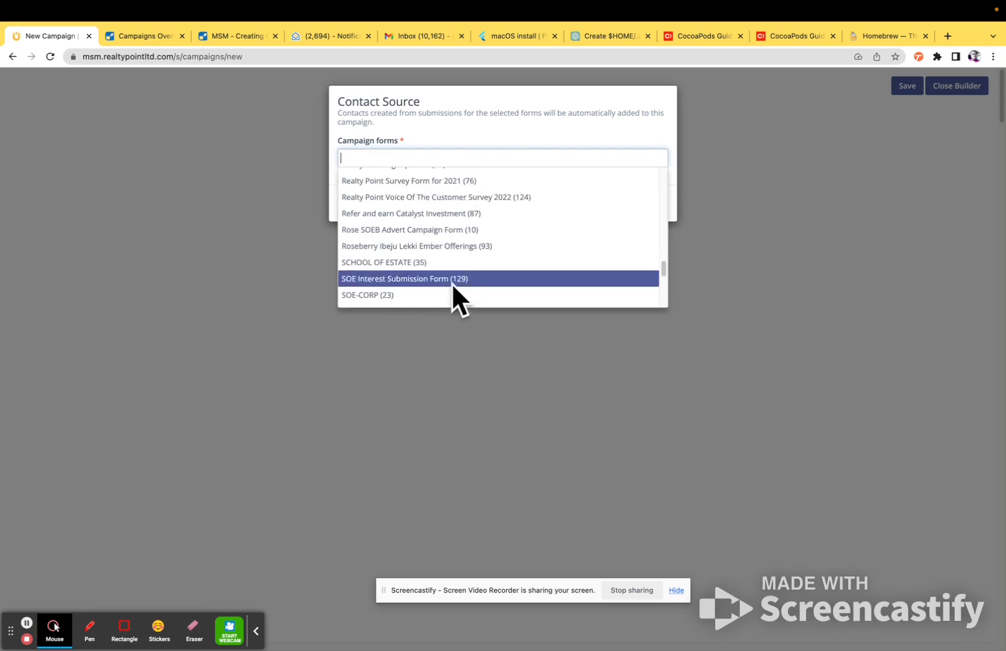
pyautogui.scroll(-2, 434, 284)
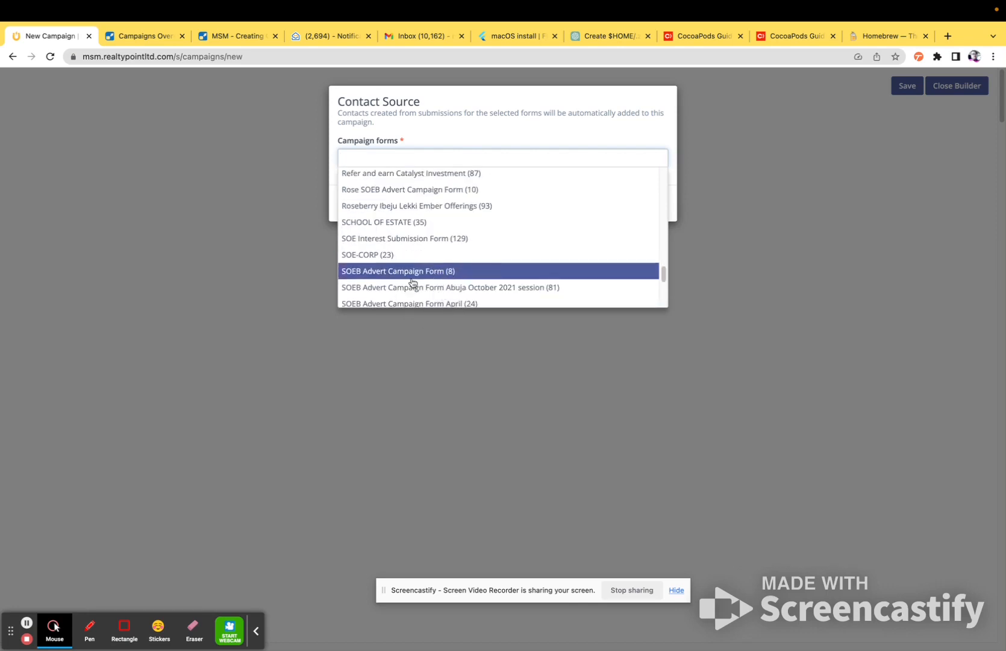
pyautogui.click(448, 240)
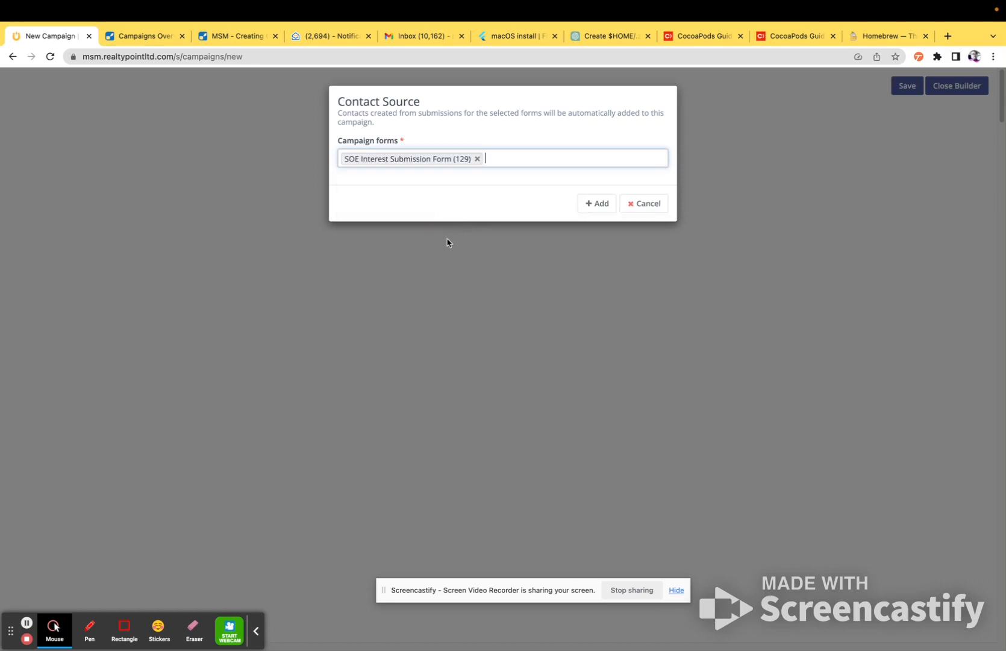
pyautogui.click(598, 206)
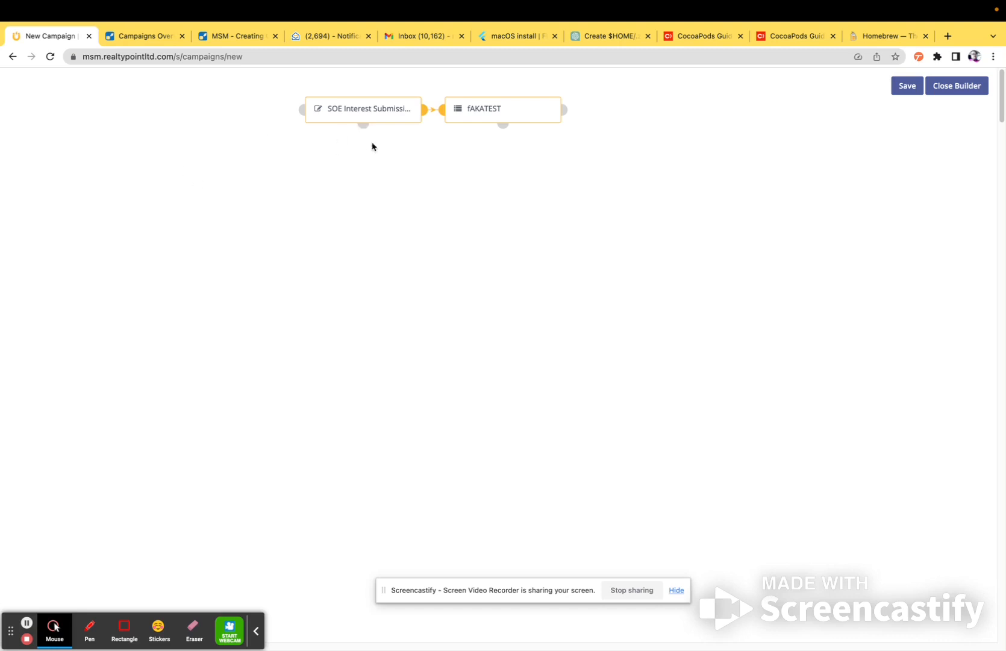
# Remove the fAKATEST segment source and move the SOE Interest Submission Form source to the middle of the canvas
pyautogui.moveTo(339, 115)
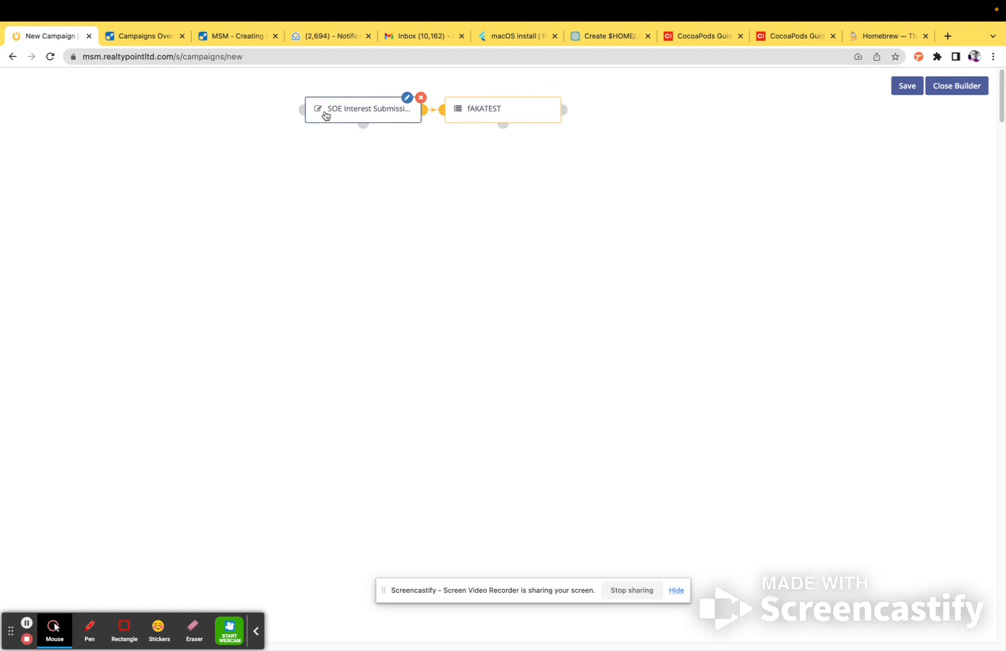
pyautogui.moveTo(548, 113)
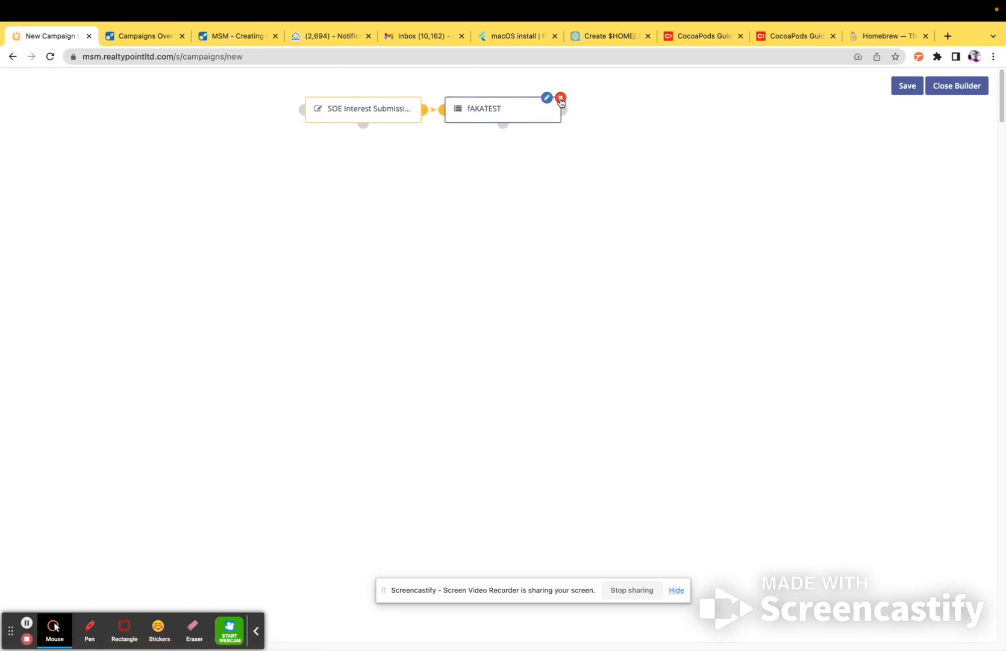
pyautogui.click(560, 97)
pyautogui.moveTo(348, 108); pyautogui.dragTo(451, 104)
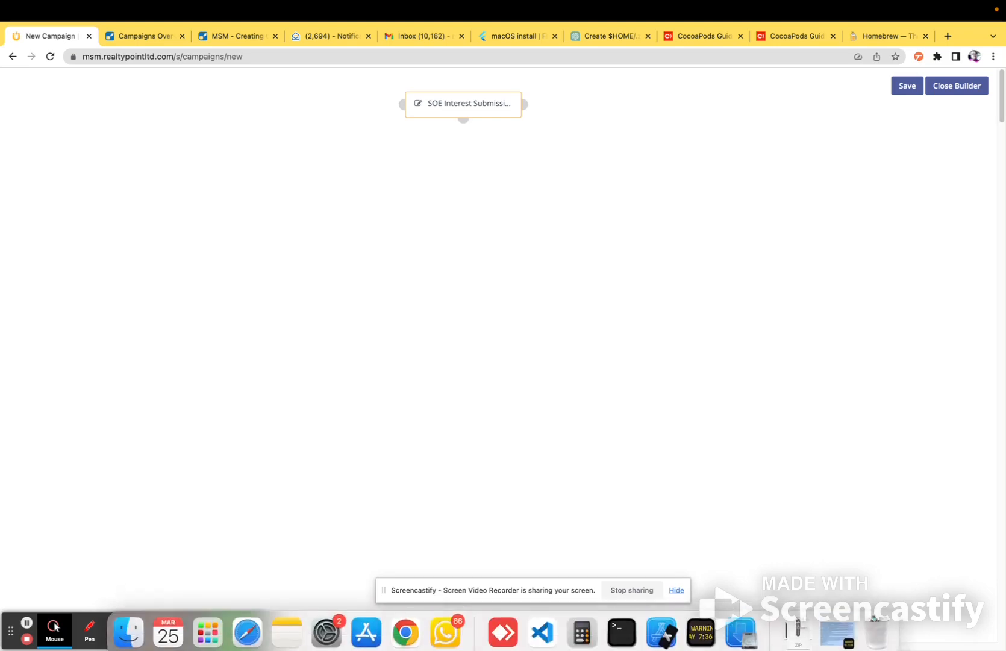
# Switch to Notes and review the Day 0 entry, selecting the phrase "send a confirmation email"
pyautogui.click(299, 633)
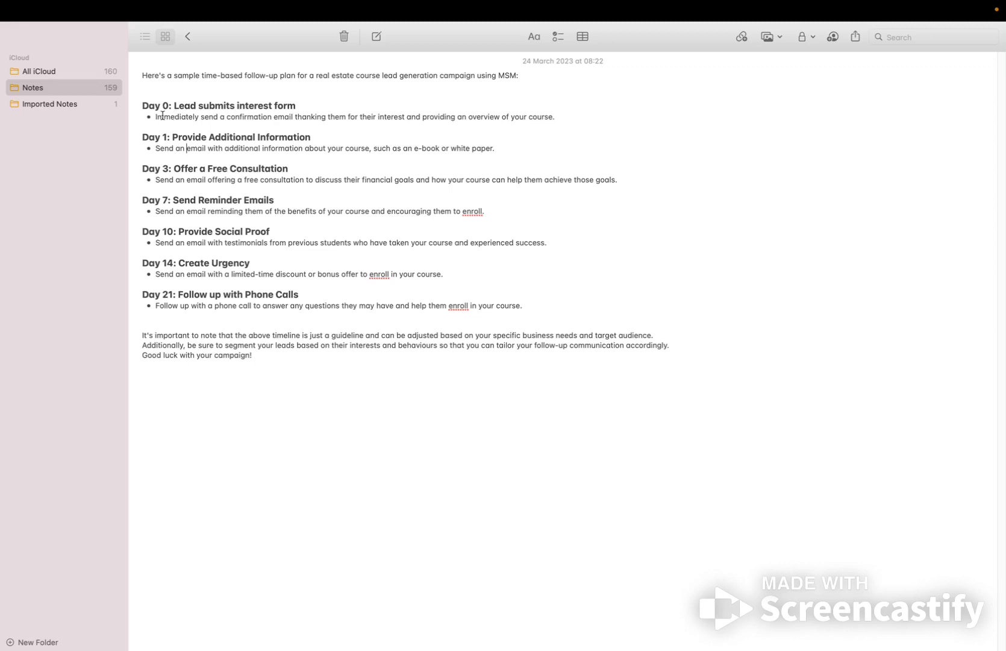
pyautogui.moveTo(156, 117); pyautogui.dragTo(554, 121)
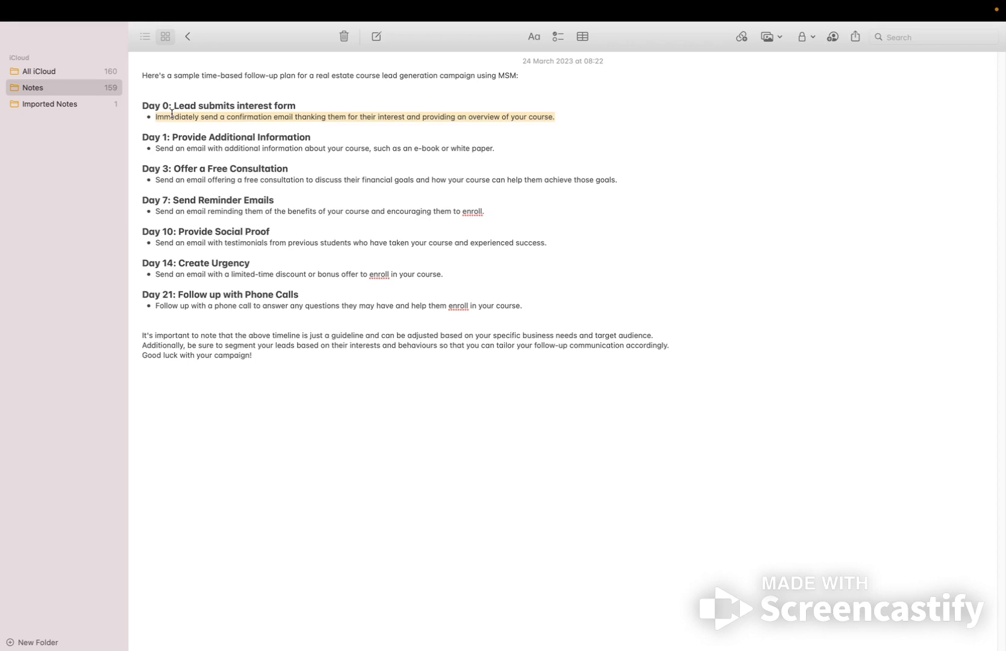
pyautogui.moveTo(175, 107); pyautogui.dragTo(303, 103)
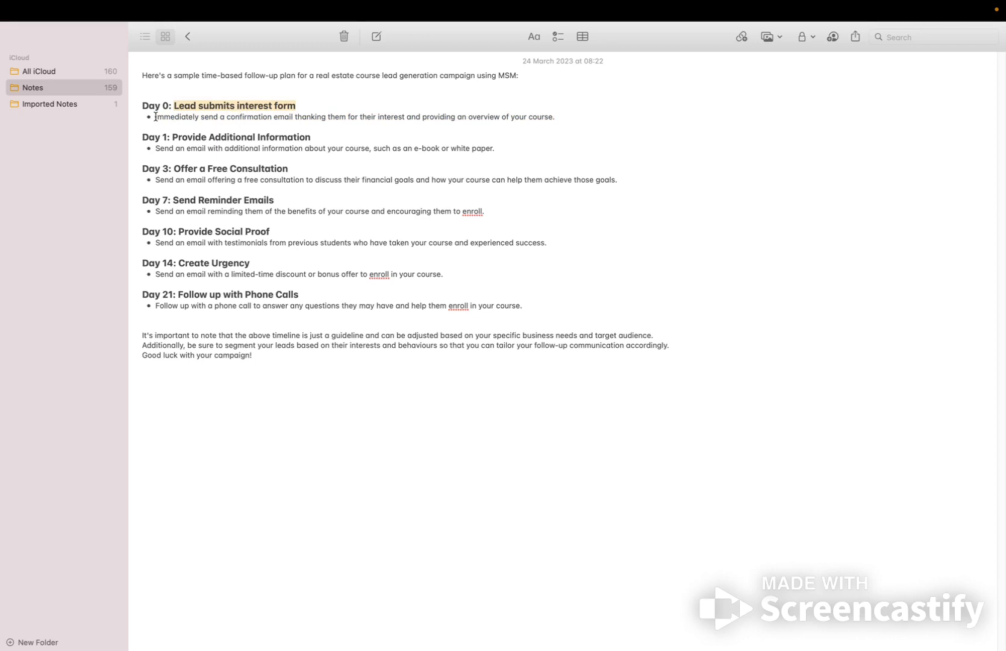
pyautogui.moveTo(201, 117); pyautogui.dragTo(294, 115)
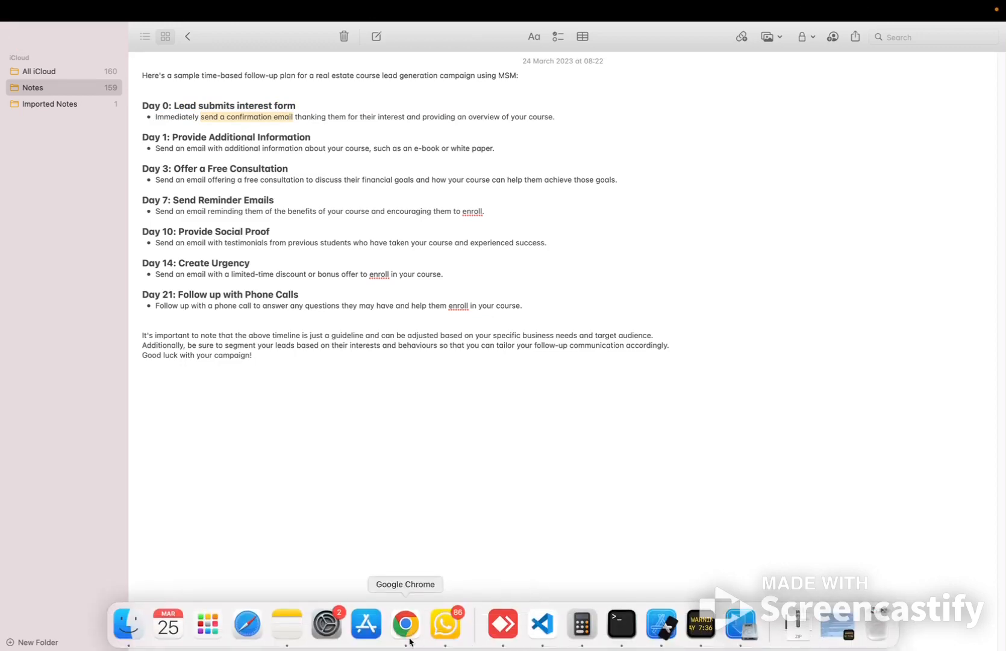
# Switch back to Chrome and start a Send email action below the SOE Interest Submission Form source
pyautogui.click(417, 634)
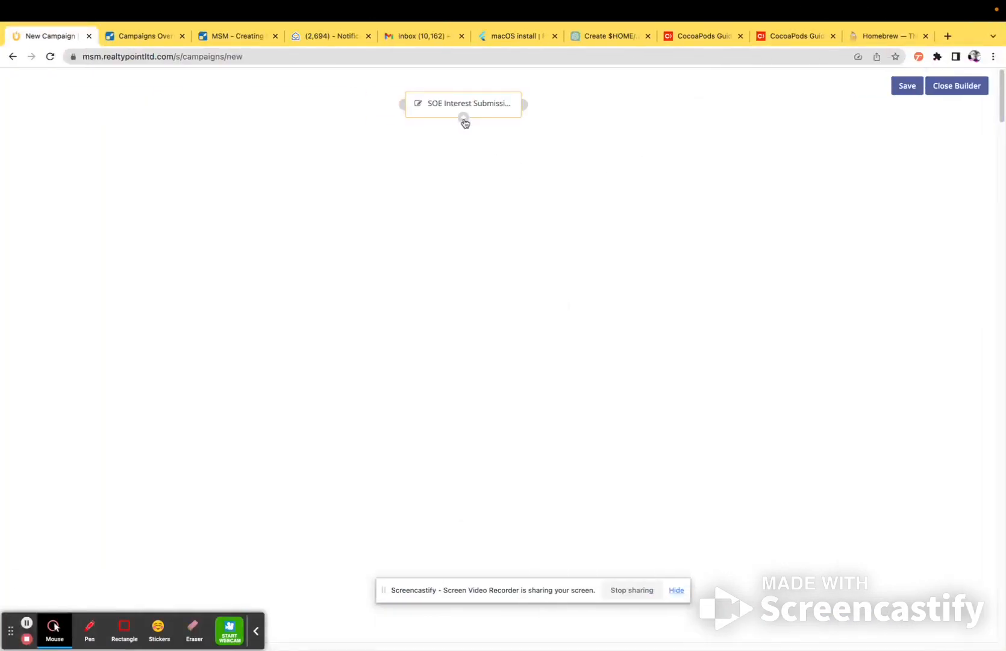
pyautogui.click(464, 120)
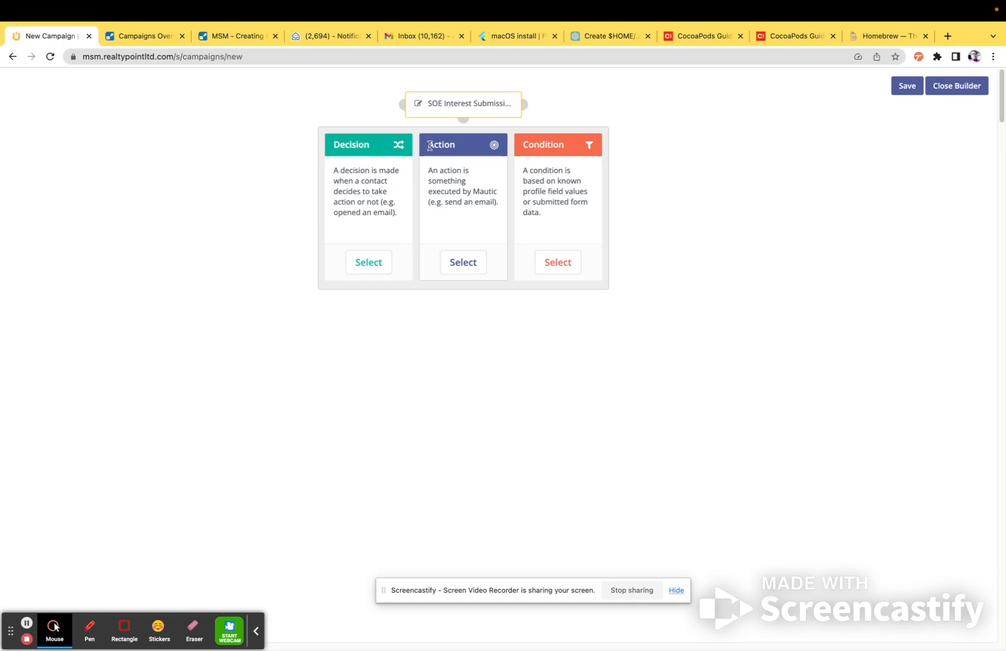
pyautogui.click(464, 262)
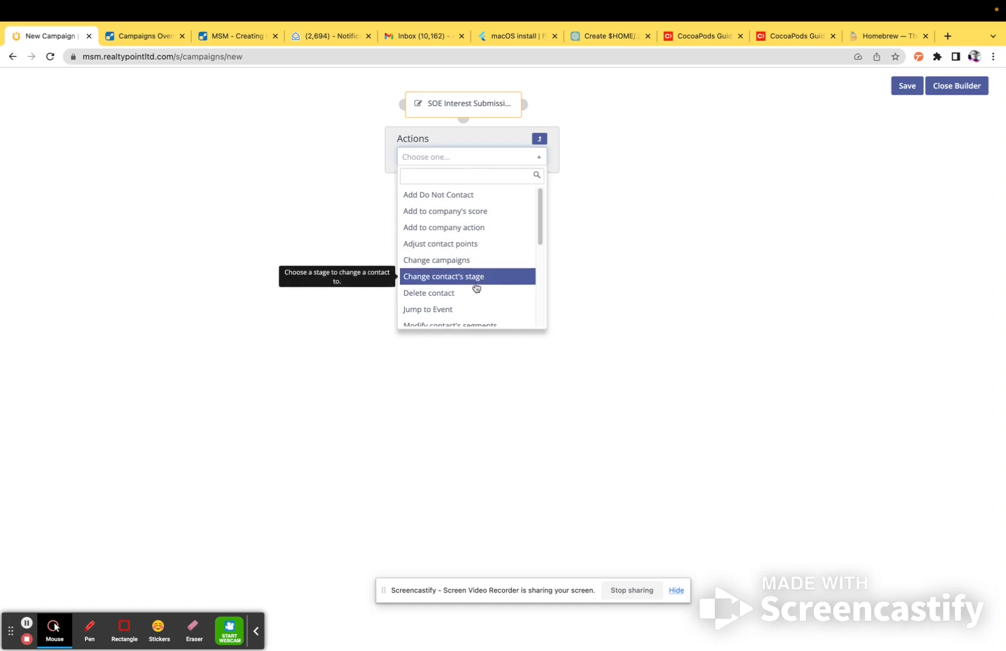
pyautogui.scroll(-5, 476, 289)
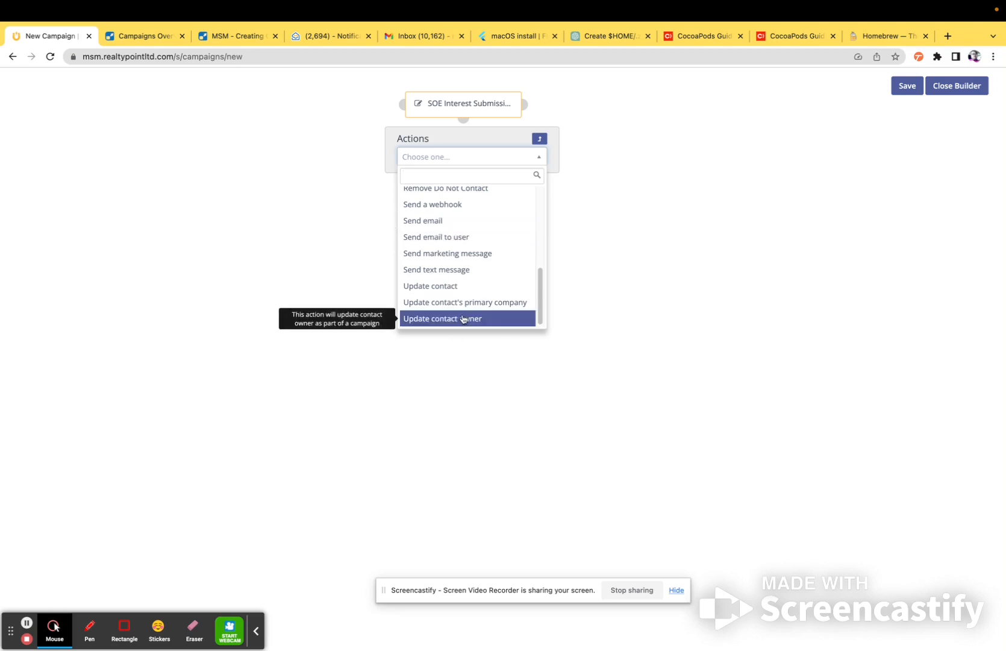
pyautogui.scroll(5, 461, 275)
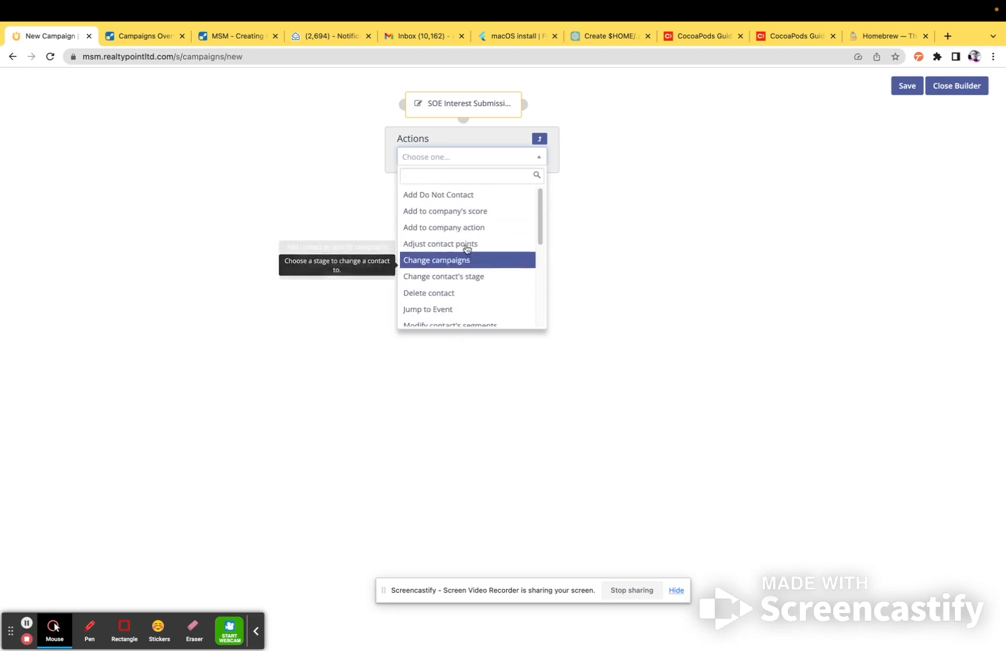
pyautogui.scroll(-5, 447, 301)
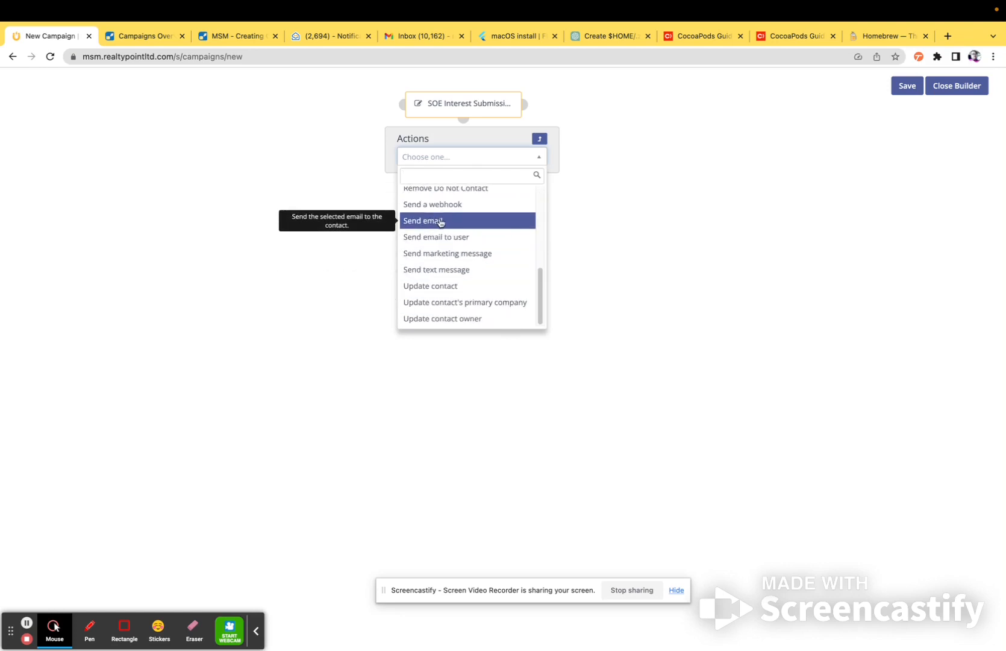
pyautogui.click(441, 225)
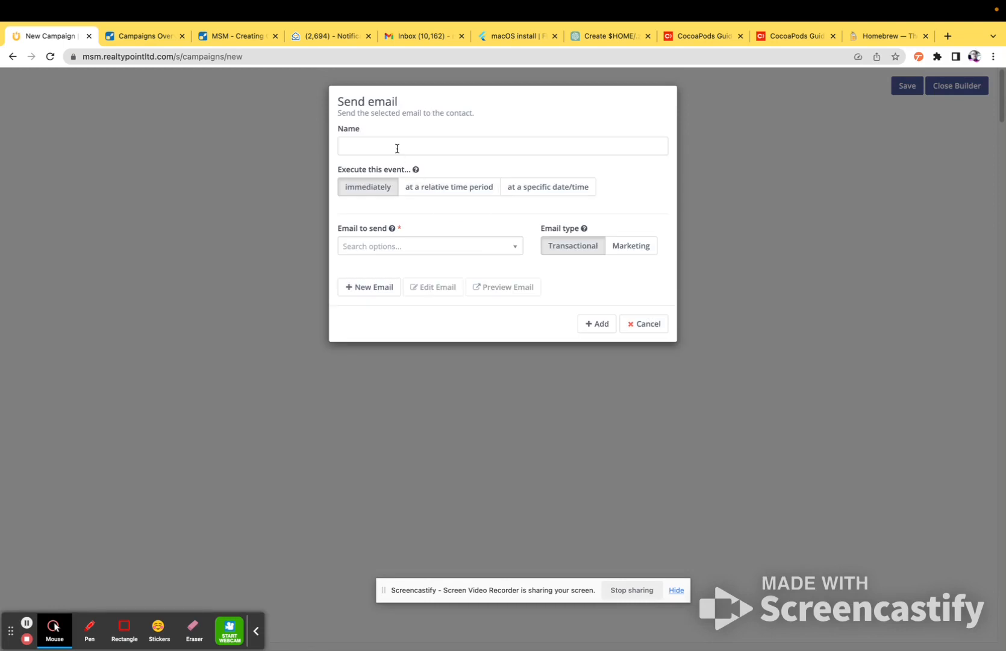
# Switch to Notes and copy the phrase "send a confirmation email" from the Day 0 entry
pyautogui.moveTo(426, 646)
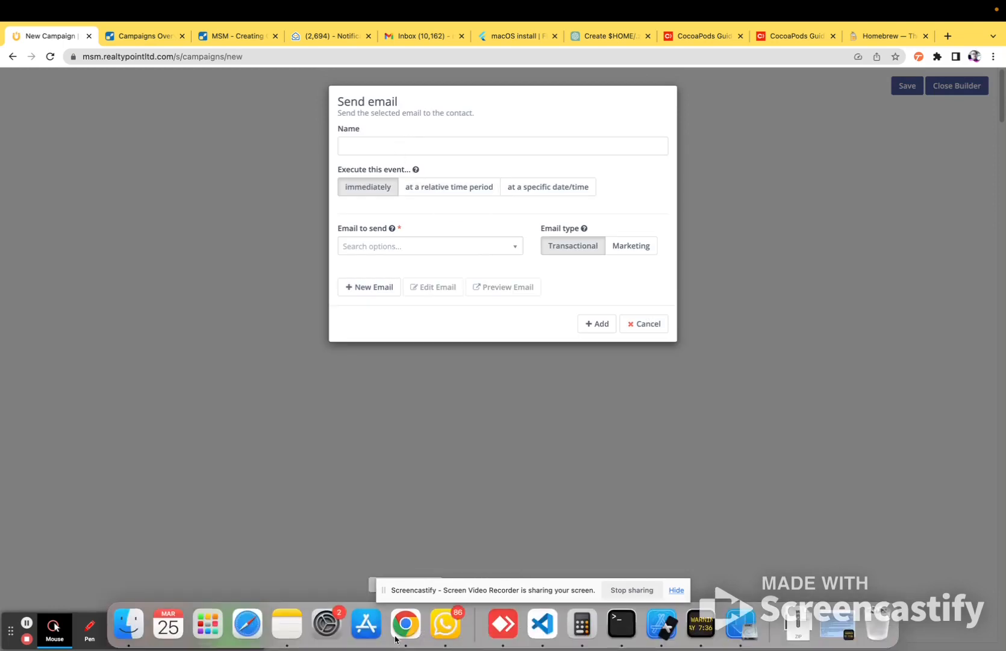
pyautogui.click(287, 624)
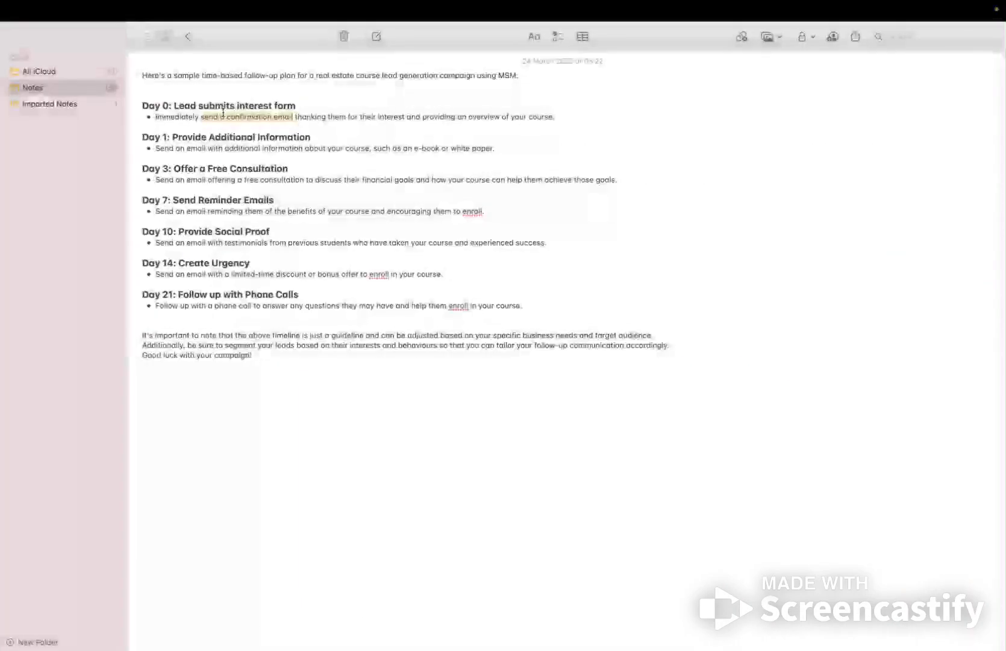
pyautogui.rightClick(263, 114)
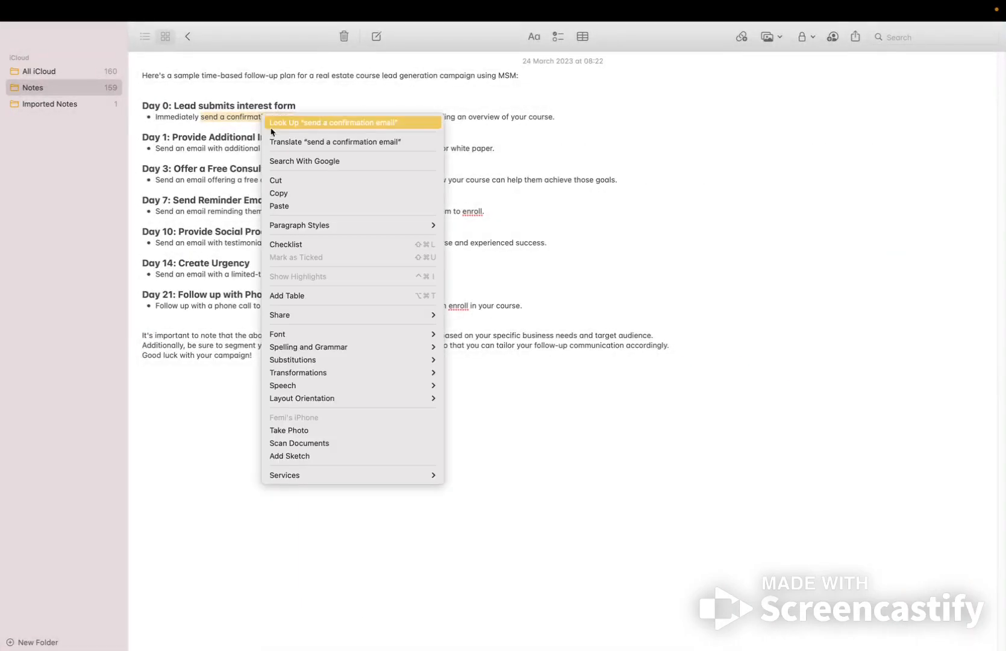
pyautogui.click(291, 193)
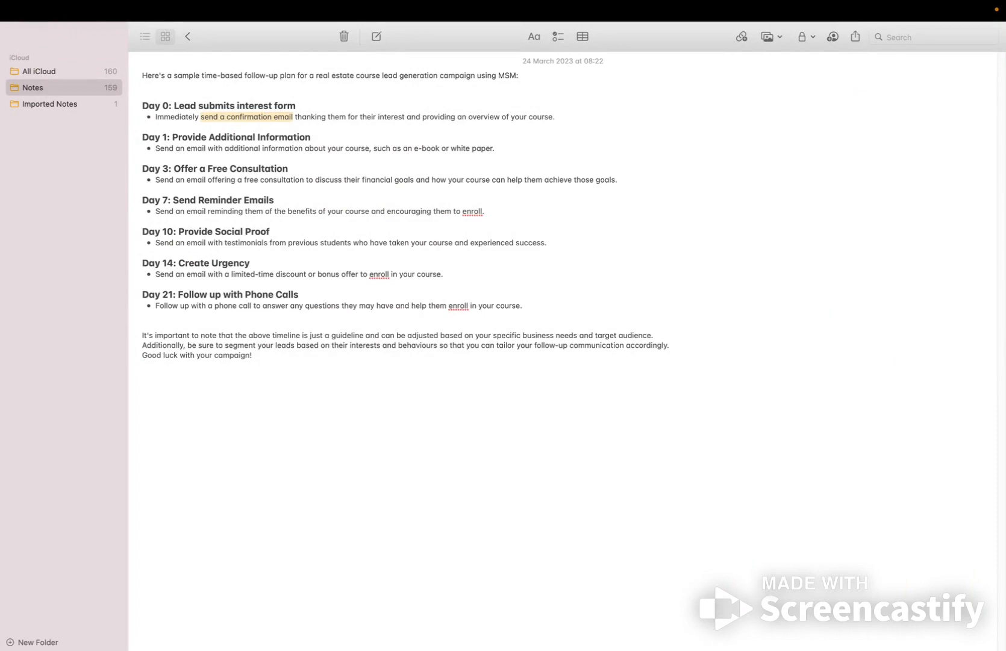
# Switch back to Chrome and paste "send a confirmation email" as the name of the Send email action
pyautogui.click(401, 626)
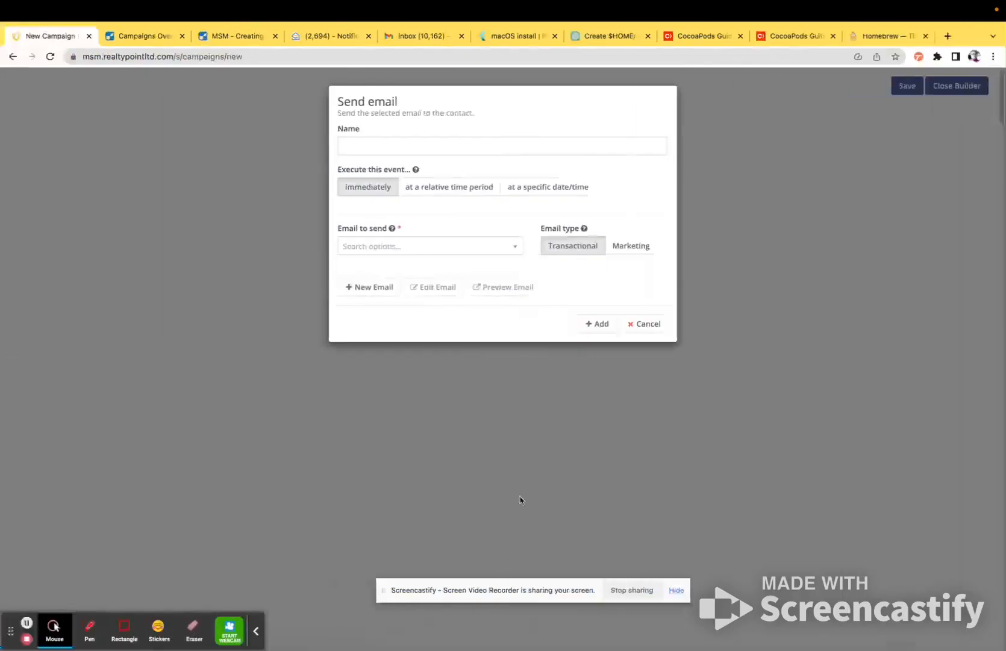
pyautogui.rightClick(399, 147)
pyautogui.click(422, 227)
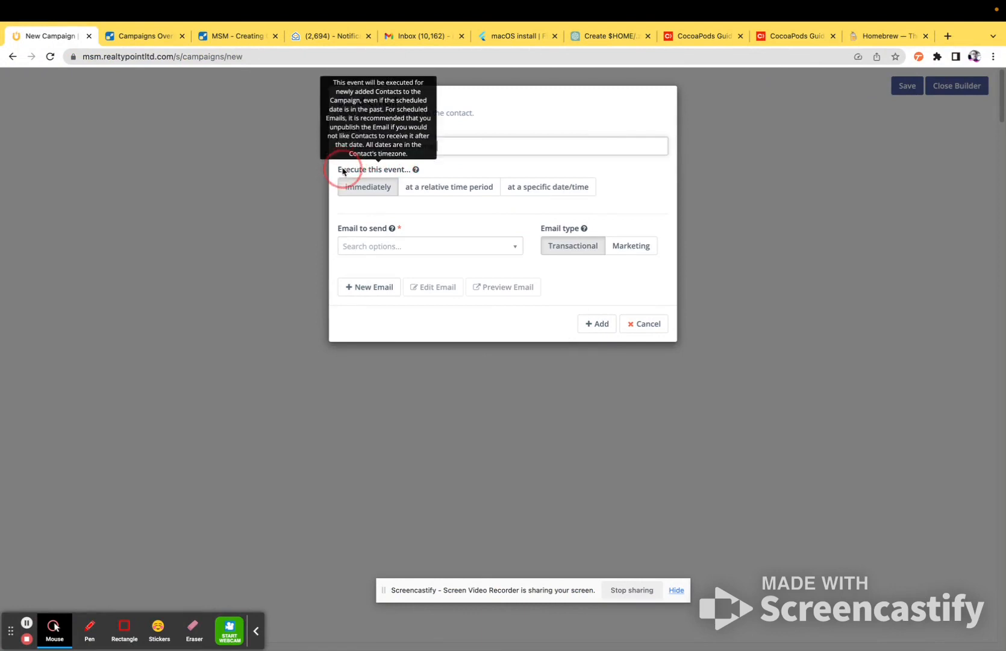
pyautogui.moveTo(387, 170)
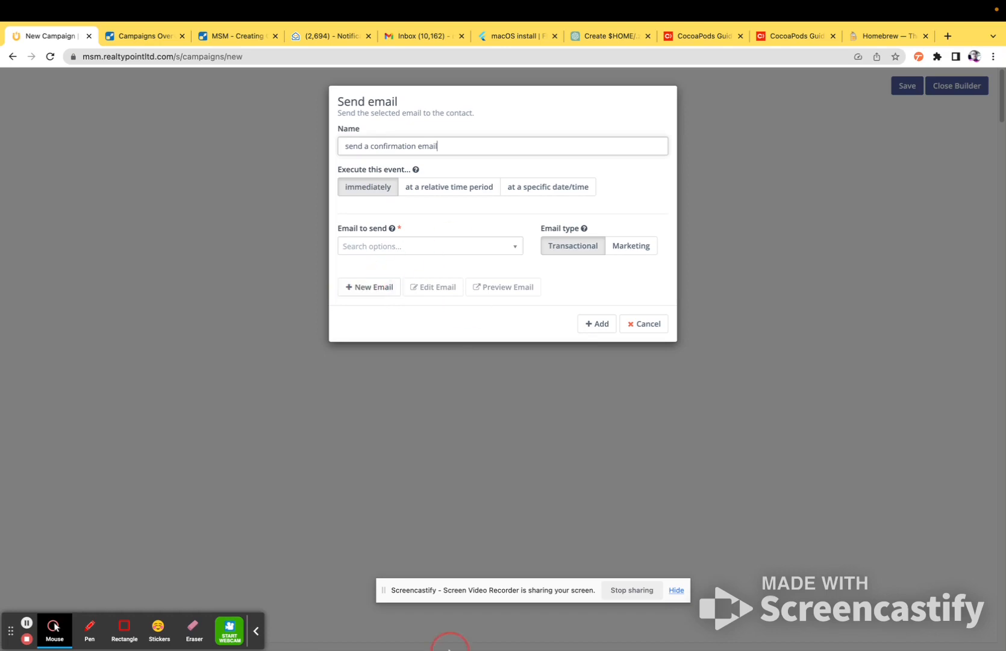
# Check the Day 0 timing in Notes against the Send email settings in Chrome
pyautogui.moveTo(452, 649)
pyautogui.click(300, 637)
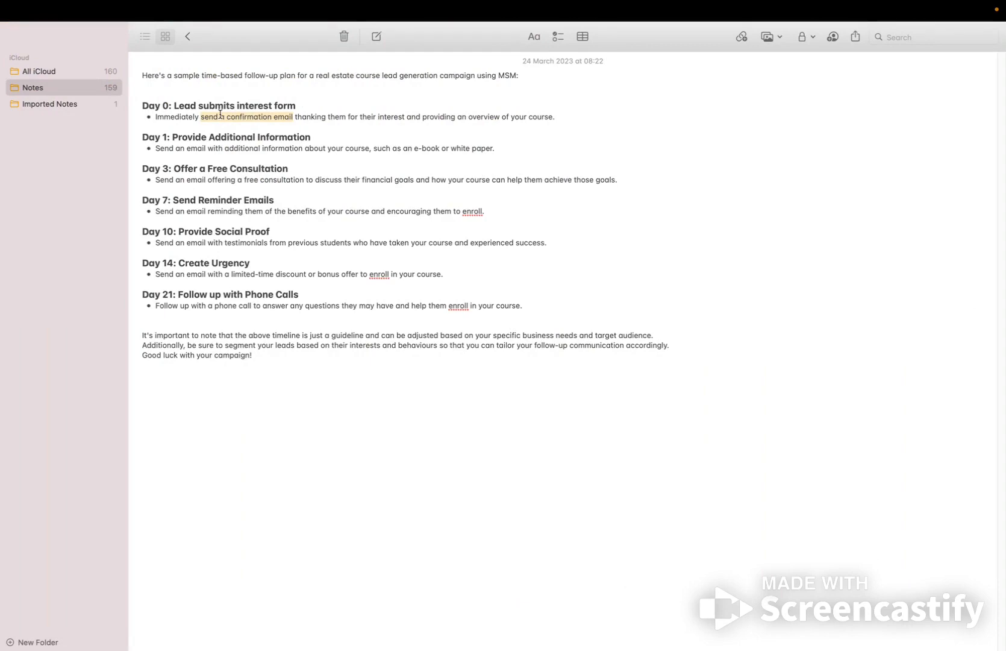
pyautogui.moveTo(416, 649)
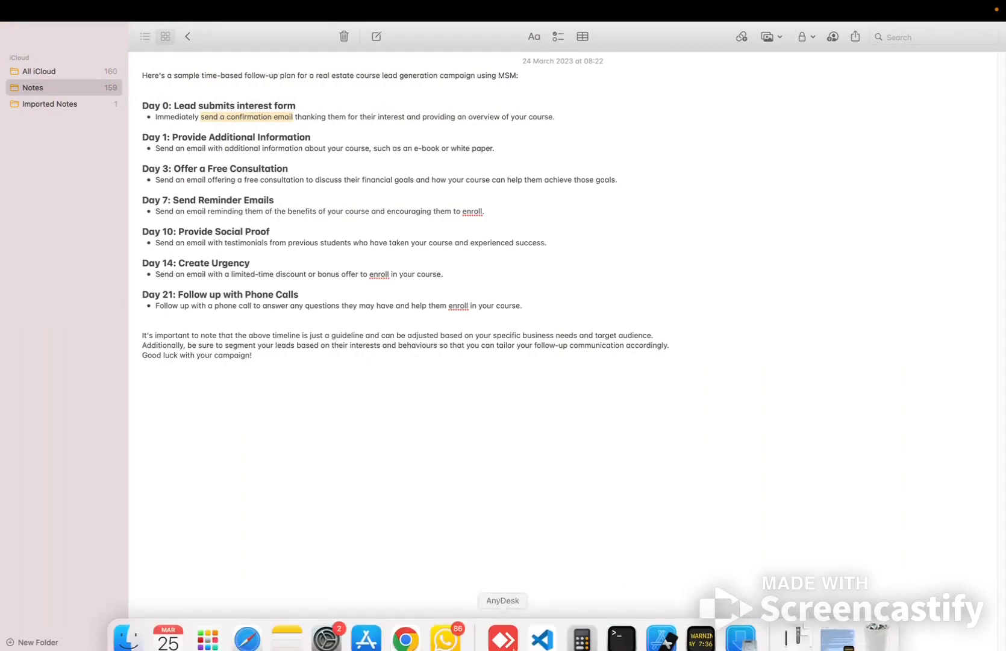
pyautogui.click(406, 624)
pyautogui.click(355, 159)
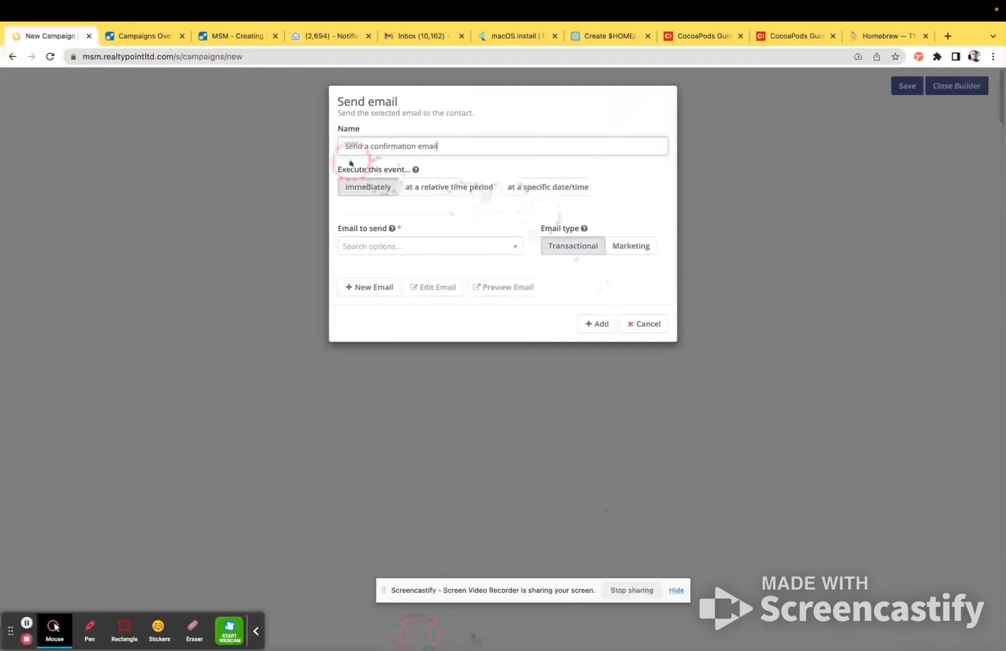
pyautogui.click(396, 147)
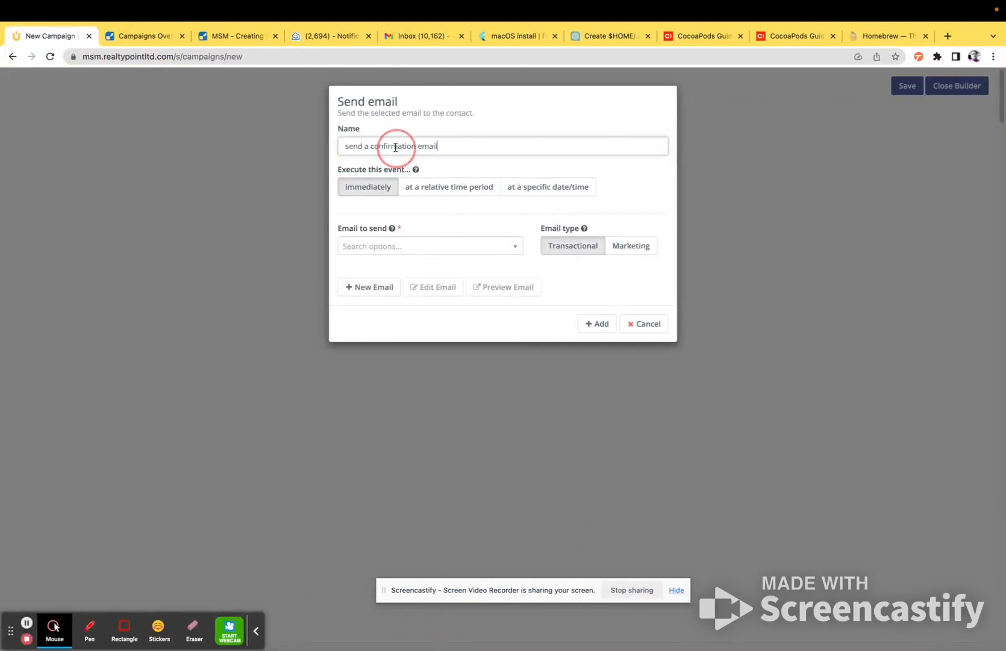
# Choose SOEB Thank you email as the email to send, add the action, and centre it below the SOE Interest Submission Form source
pyautogui.click(386, 248)
pyautogui.scroll(-15, 403, 381)
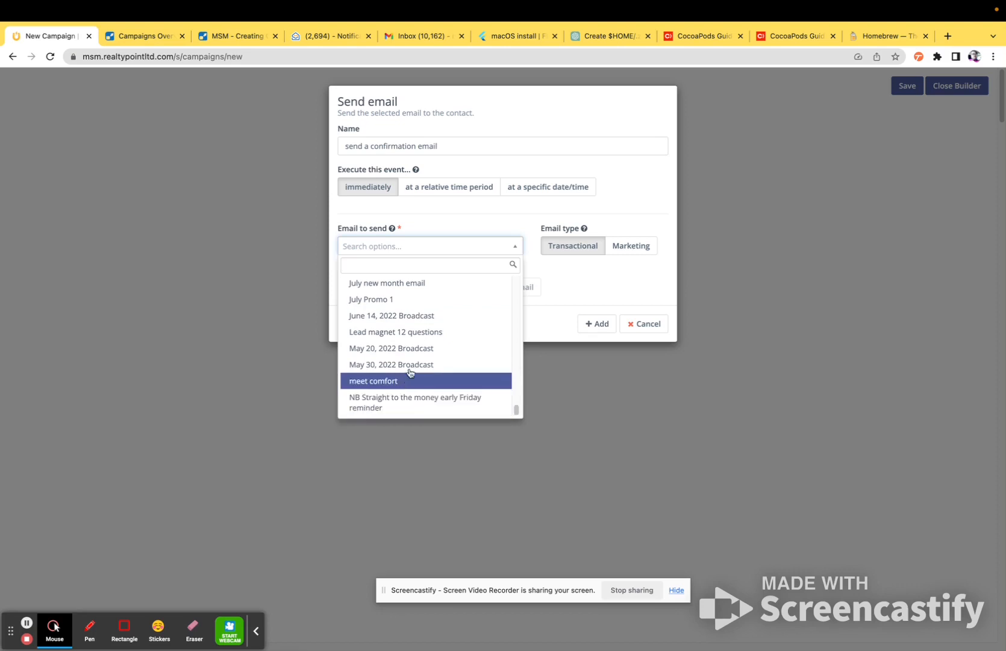
pyautogui.scroll(15, 414, 365)
pyautogui.write('thank')
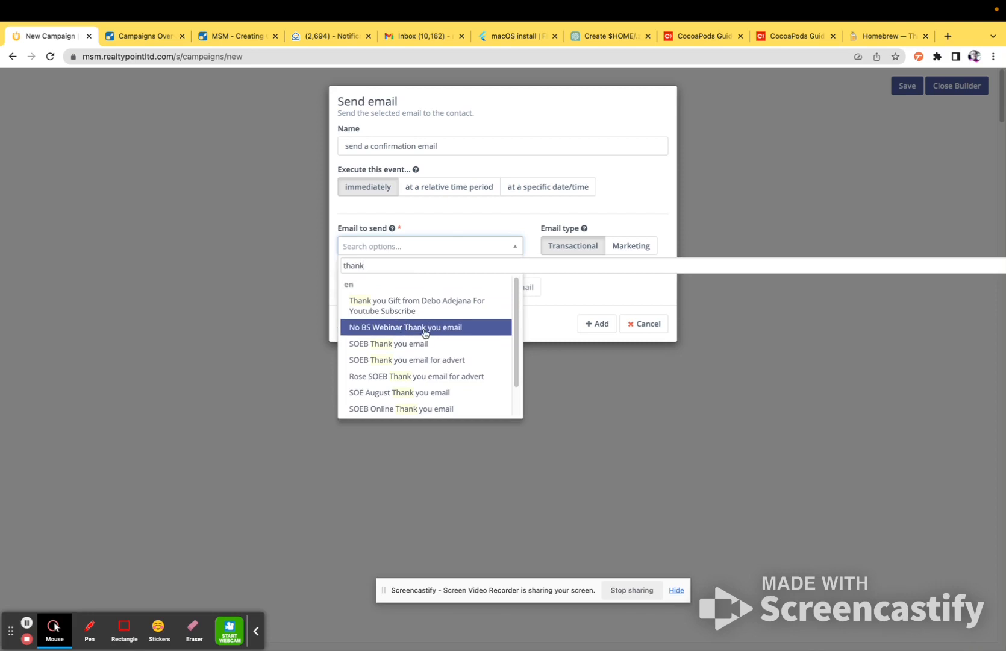
pyautogui.click(429, 347)
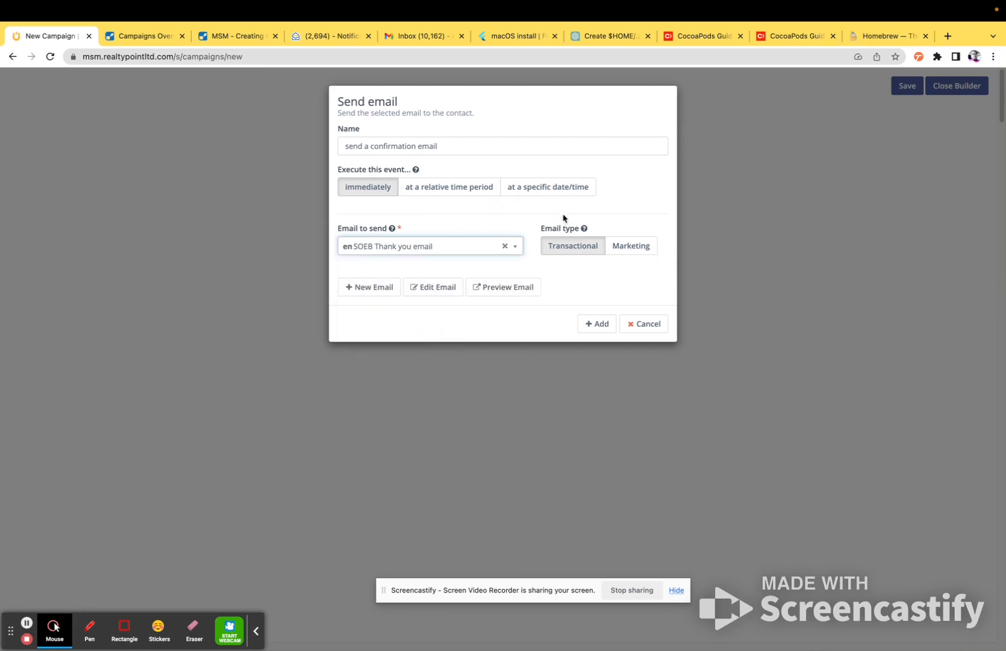
pyautogui.moveTo(585, 229)
pyautogui.click(597, 325)
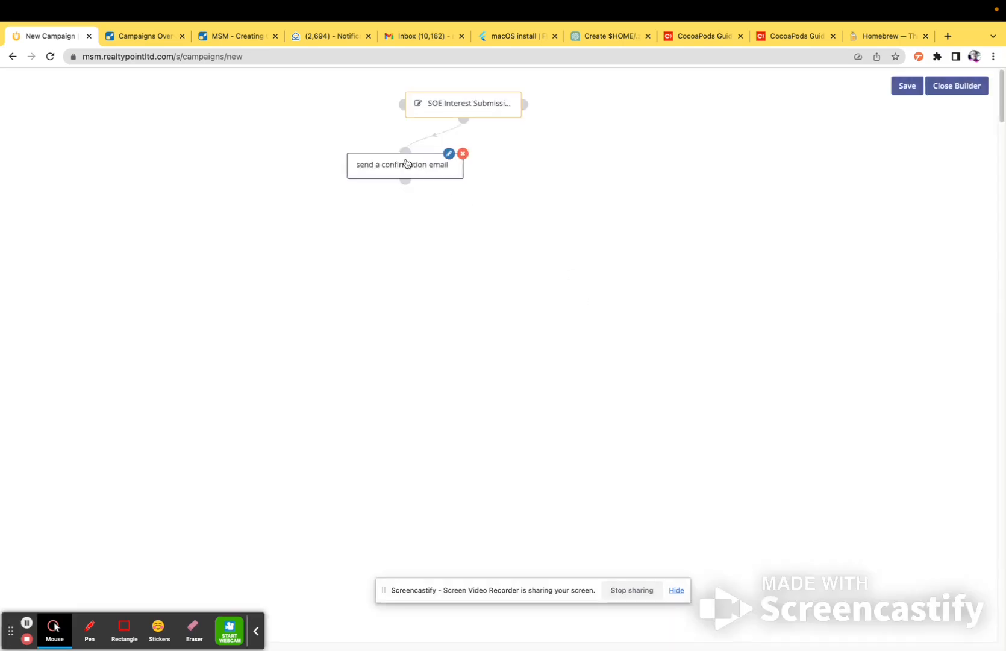
pyautogui.moveTo(410, 162); pyautogui.dragTo(459, 170)
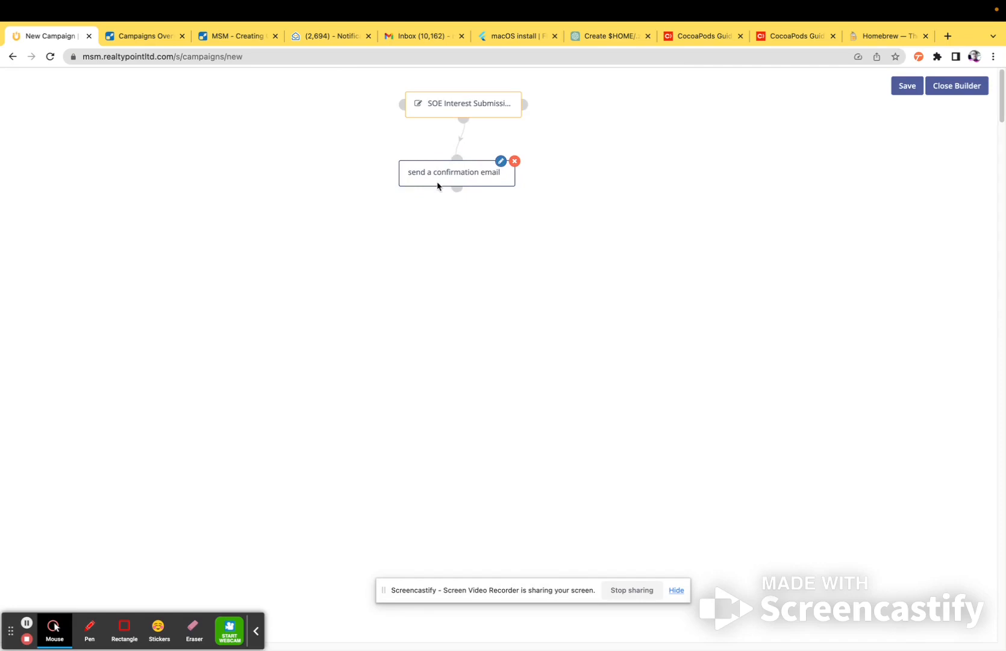
# Switch to Notes and review the Day 1 heading, "Provide Additional Information"
pyautogui.moveTo(325, 645)
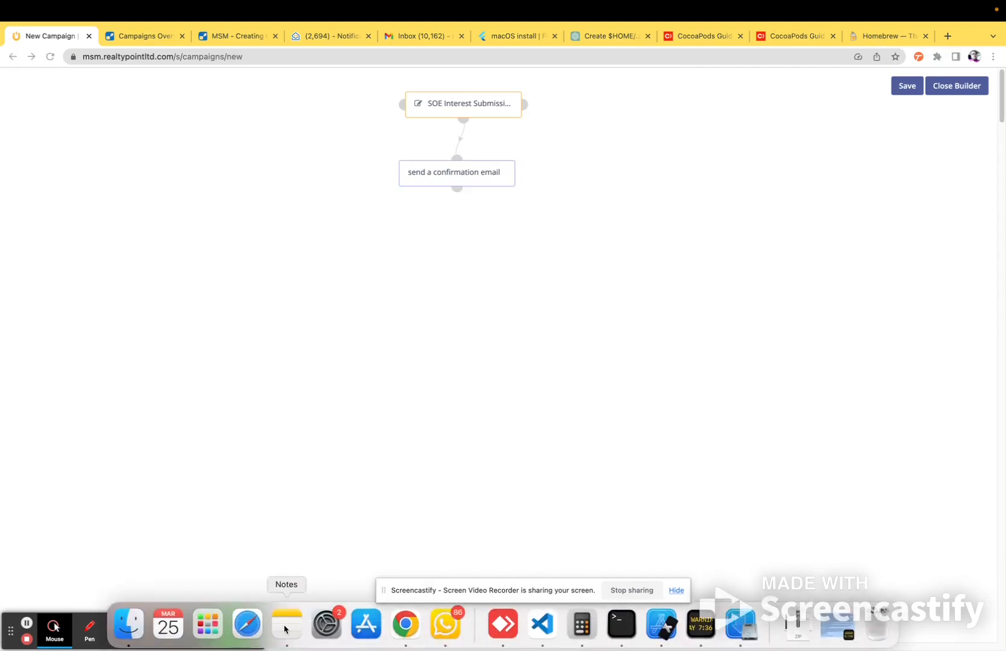
pyautogui.click(286, 624)
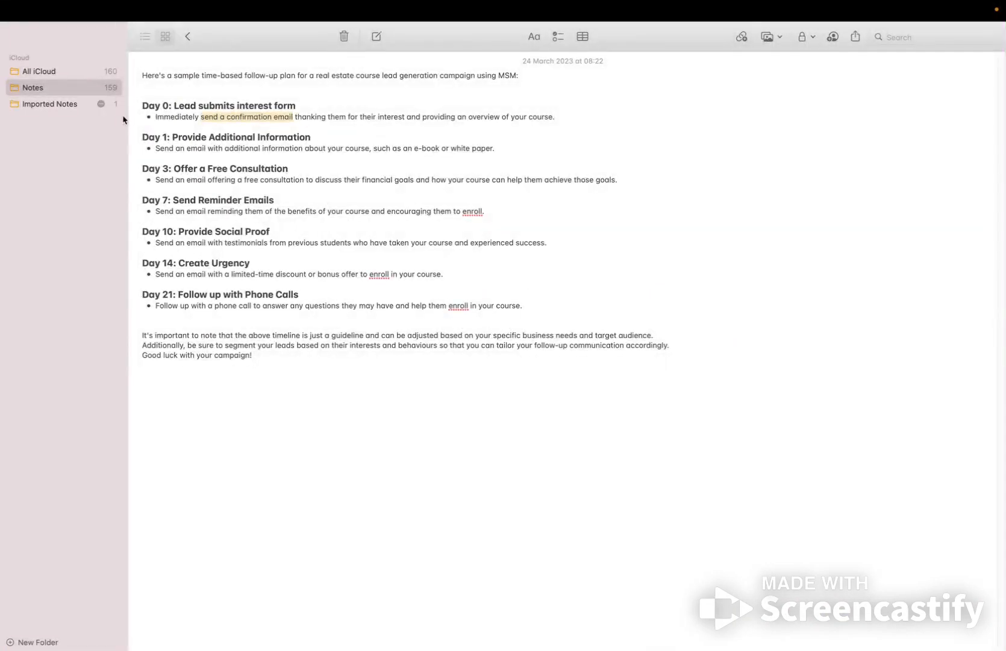
pyautogui.moveTo(142, 138); pyautogui.dragTo(164, 135)
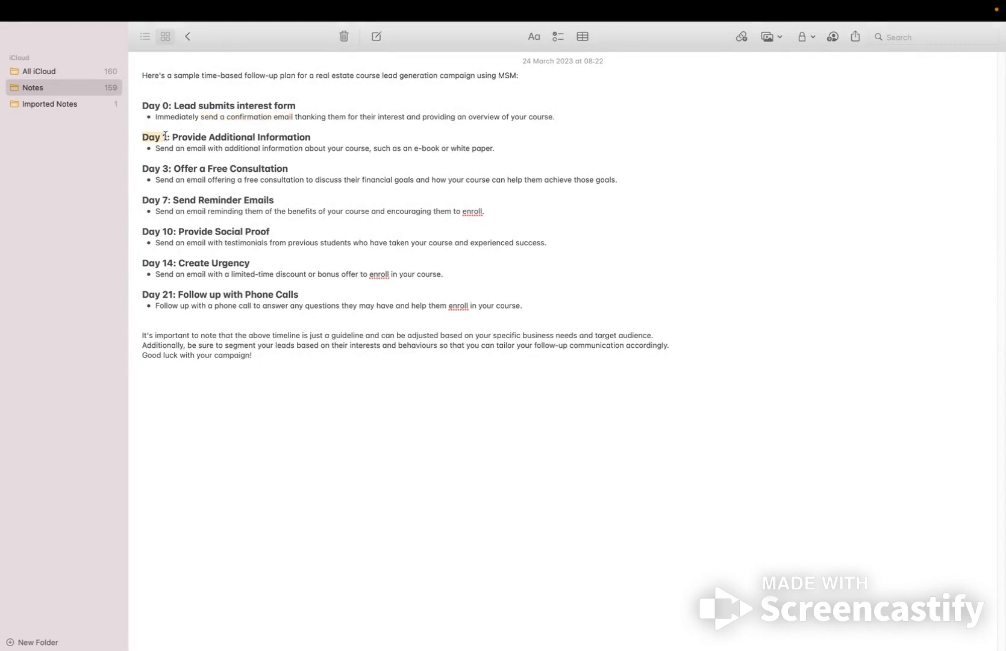
pyautogui.moveTo(173, 137); pyautogui.dragTo(312, 136)
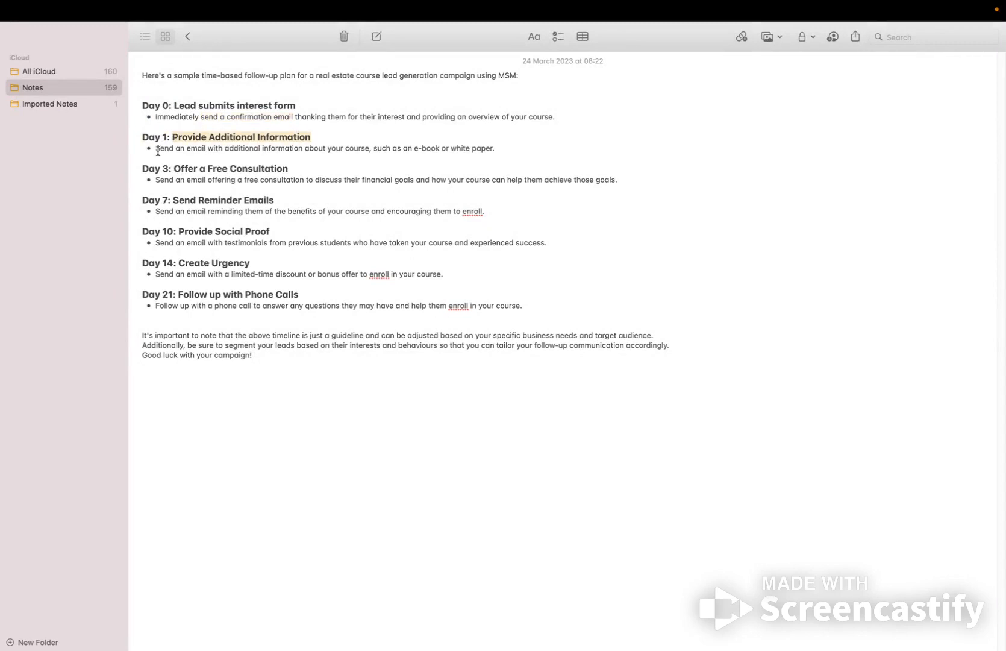
# Copy the phrase "Send an email with additional information" from the Day 1 entry
pyautogui.moveTo(156, 148); pyautogui.dragTo(299, 150)
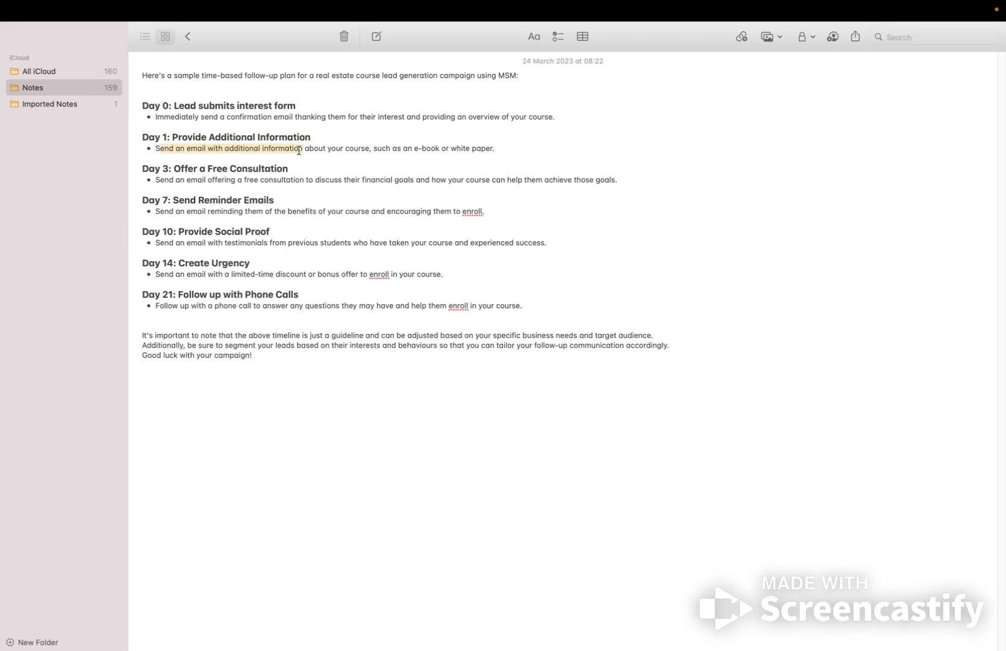
pyautogui.click(250, 150)
pyautogui.moveTo(156, 148); pyautogui.dragTo(309, 148)
pyautogui.click(303, 148)
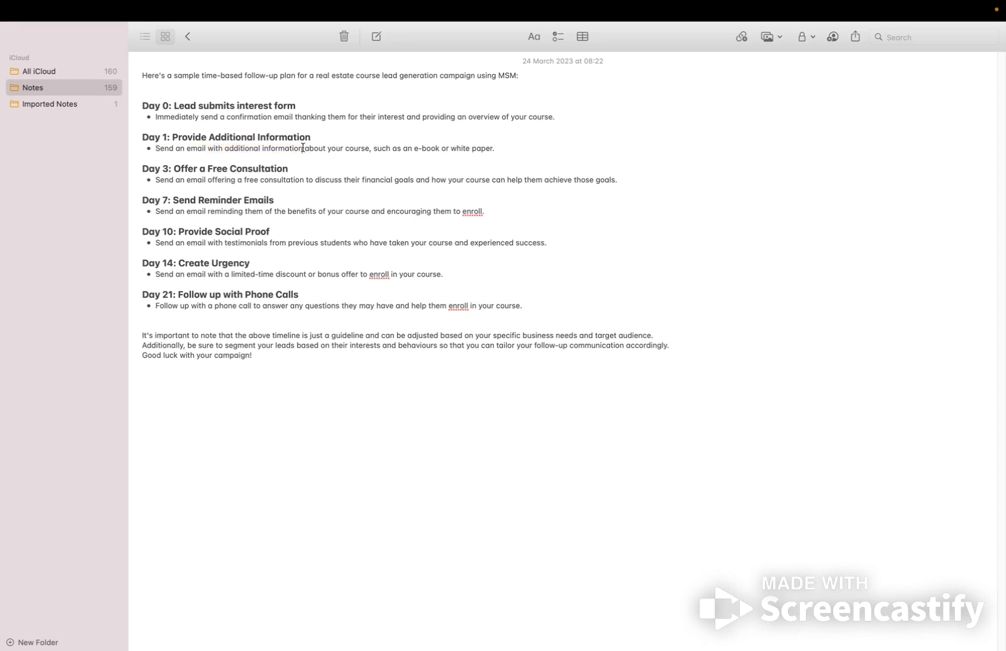
pyautogui.moveTo(303, 148); pyautogui.dragTo(155, 149)
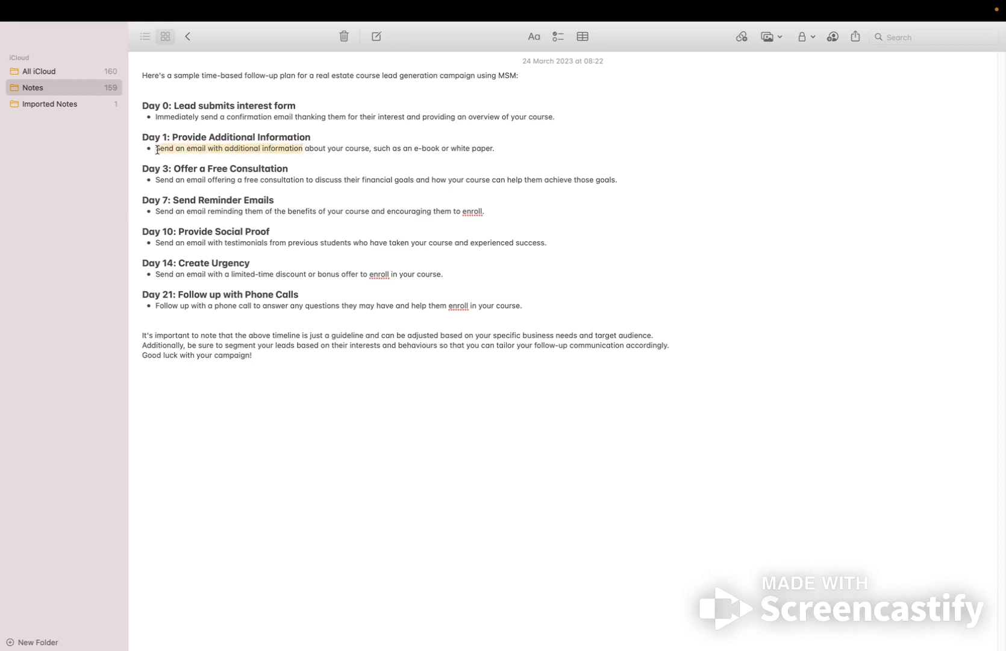
pyautogui.rightClick(183, 149)
pyautogui.click(240, 227)
# Switch back to Chrome and start a Send email action below "send a confirmation email", named "Send an email with additional information"
pyautogui.click(380, 630)
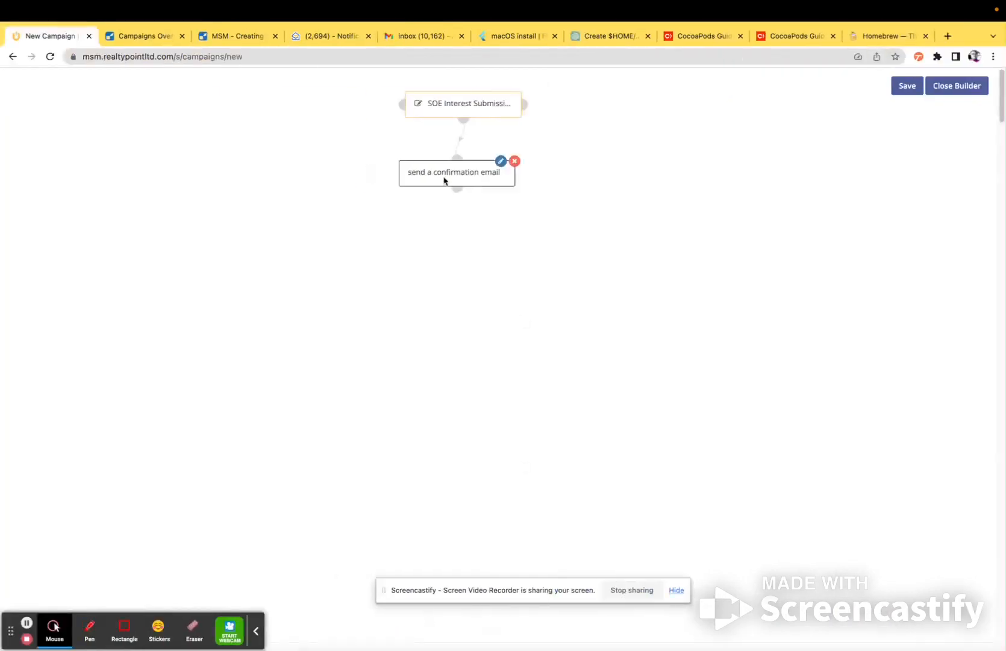
pyautogui.click(457, 188)
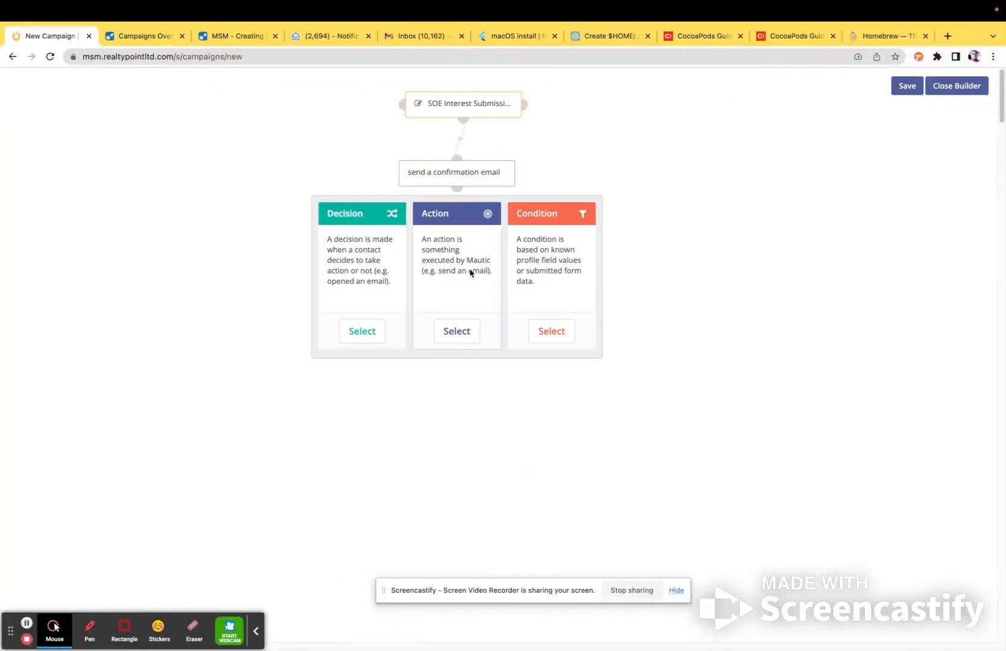
pyautogui.click(475, 347)
pyautogui.scroll(-1, 465, 361)
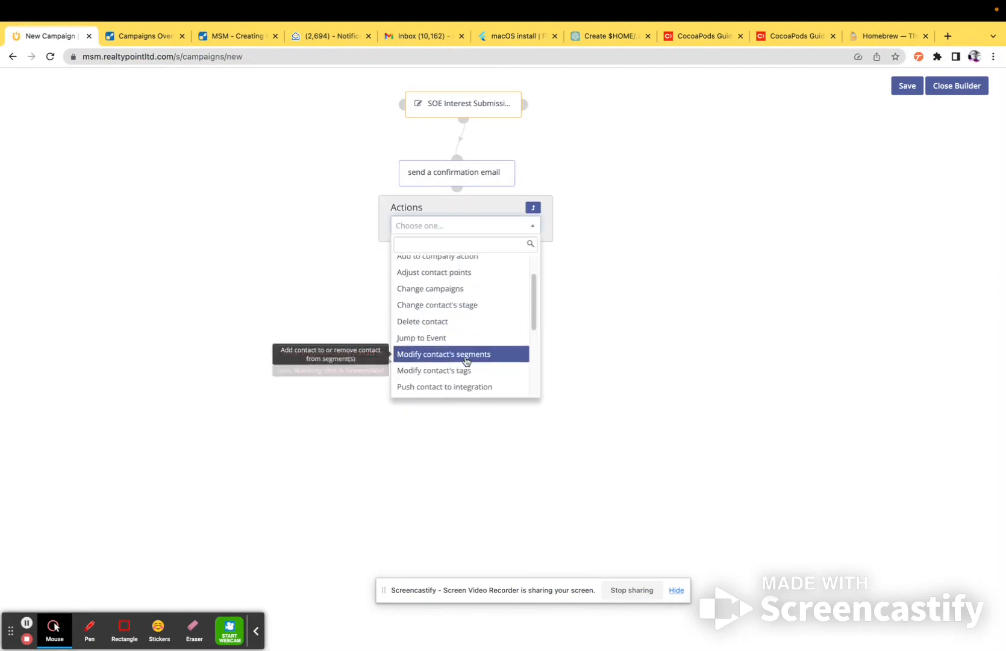
pyautogui.scroll(-2, 464, 362)
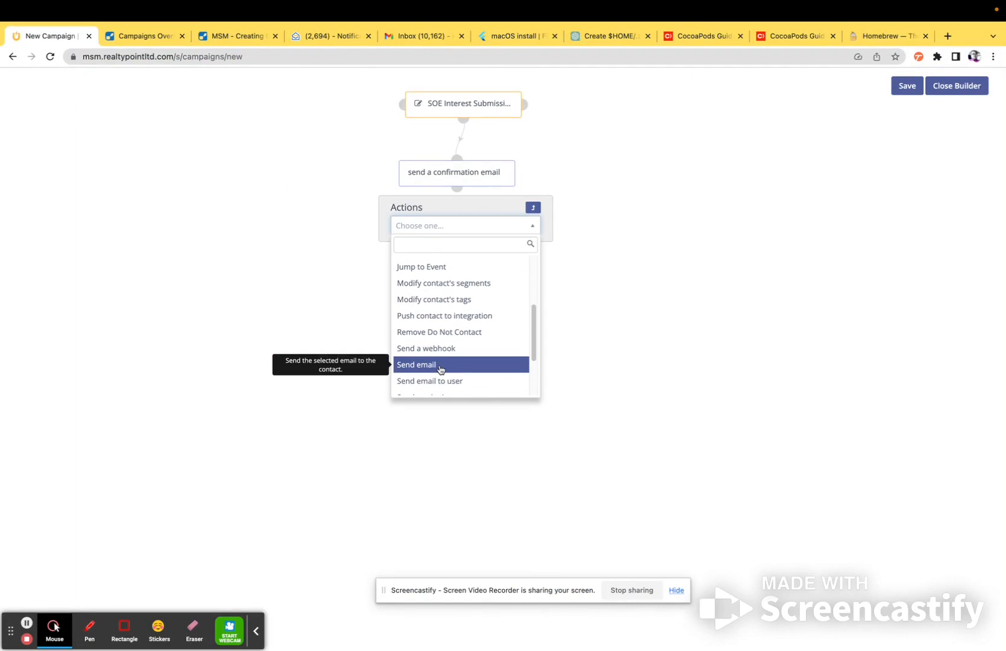
pyautogui.click(441, 369)
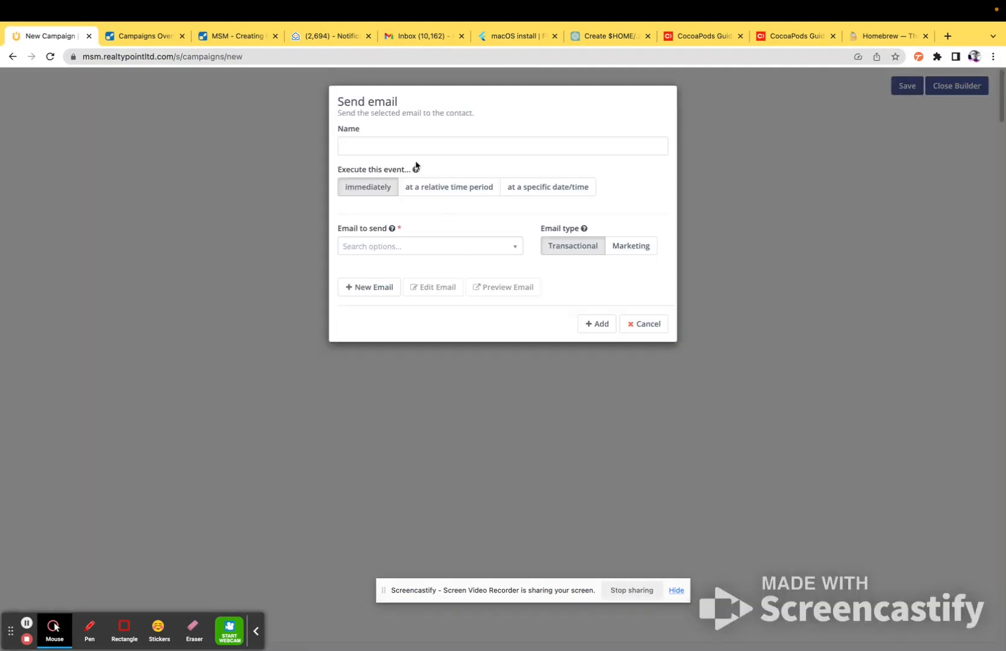
pyautogui.click(373, 147)
pyautogui.press('super+v')
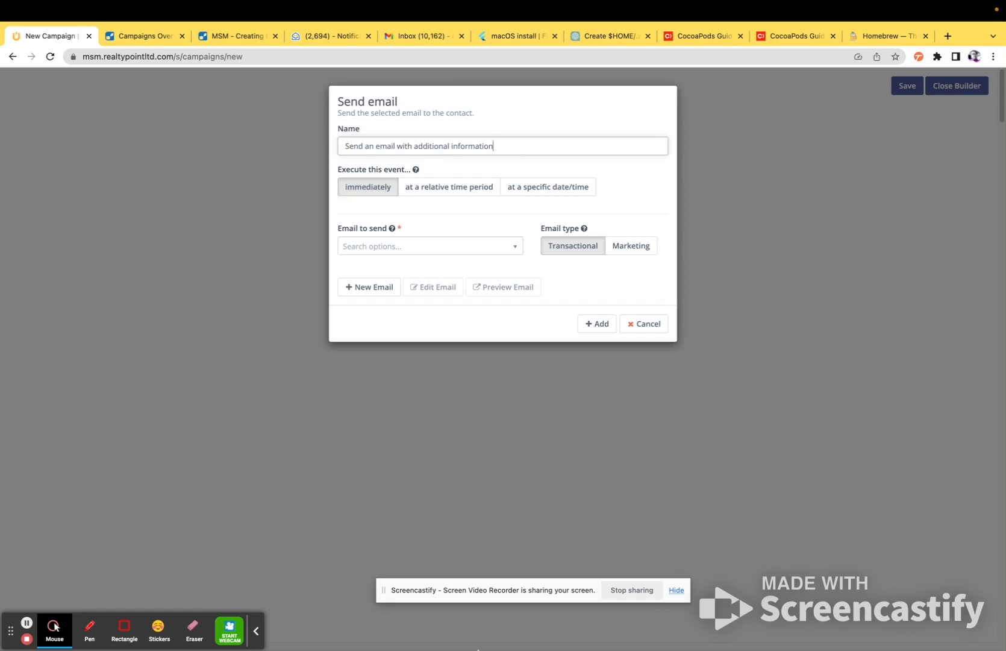
# Switch to Notes and review the timing and description of the Day 1 entry
pyautogui.moveTo(478, 649)
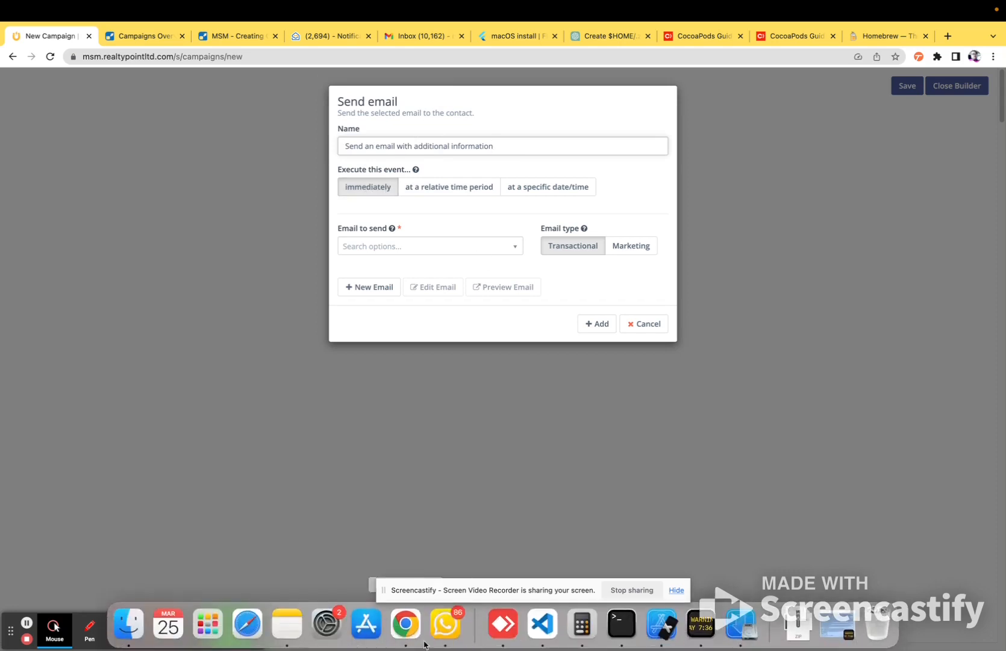
pyautogui.click(289, 627)
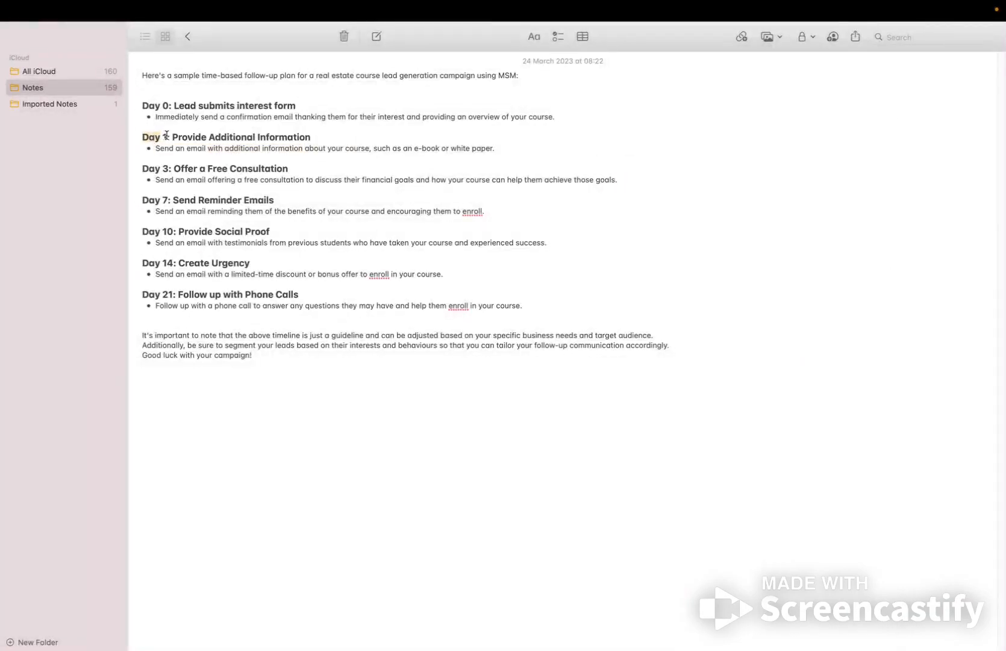
pyautogui.doubleClick(145, 138)
pyautogui.click(142, 136)
pyautogui.moveTo(144, 136); pyautogui.dragTo(565, 145)
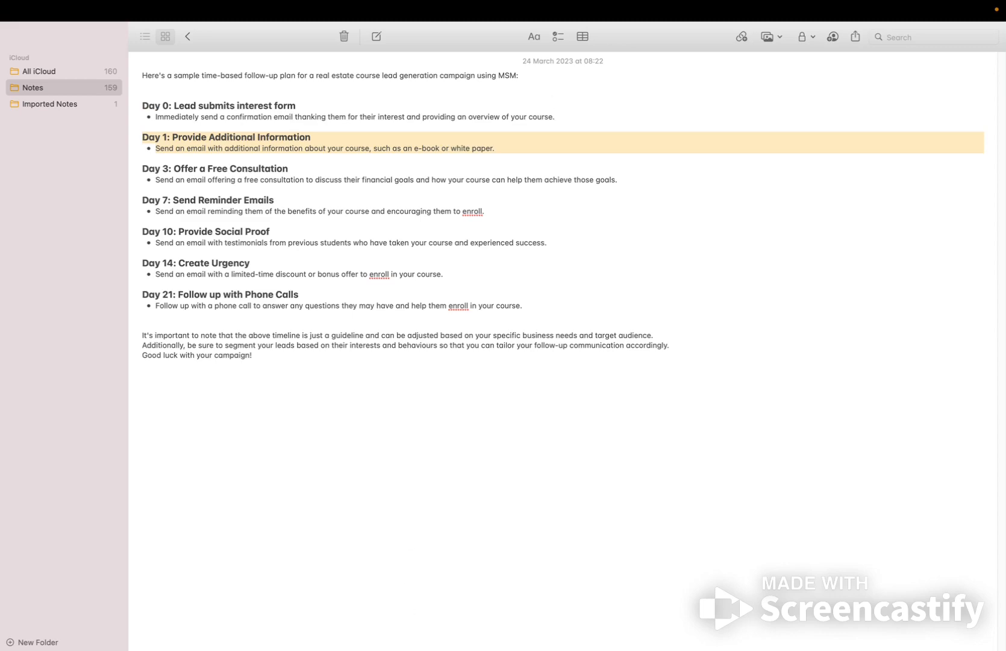
# Switch back to Chrome and schedule the additional information email to execute at a relative time period of 1 day
pyautogui.click(412, 638)
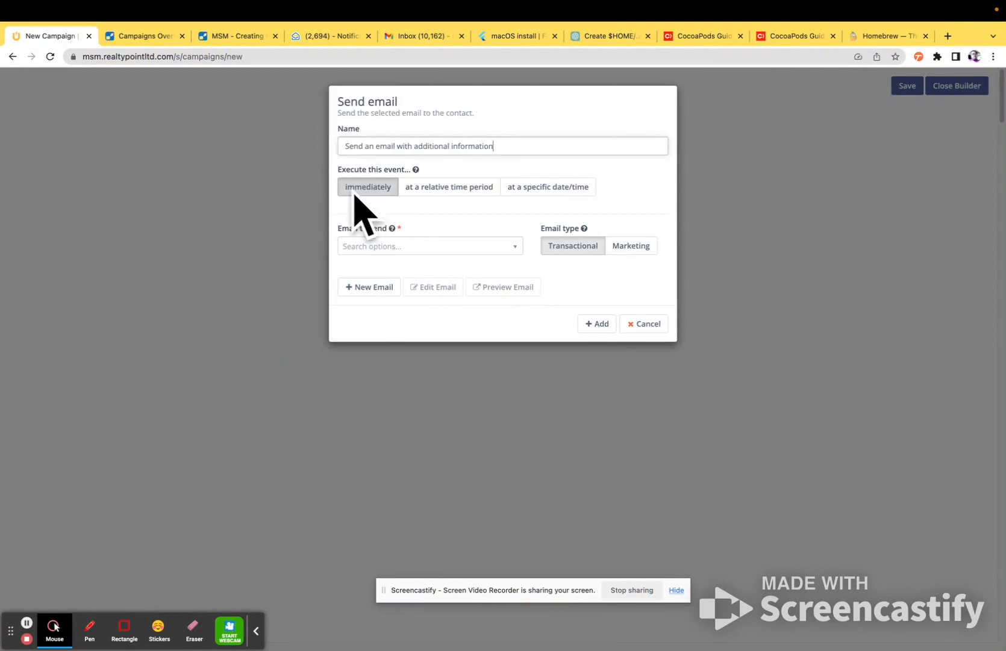
pyautogui.click(464, 191)
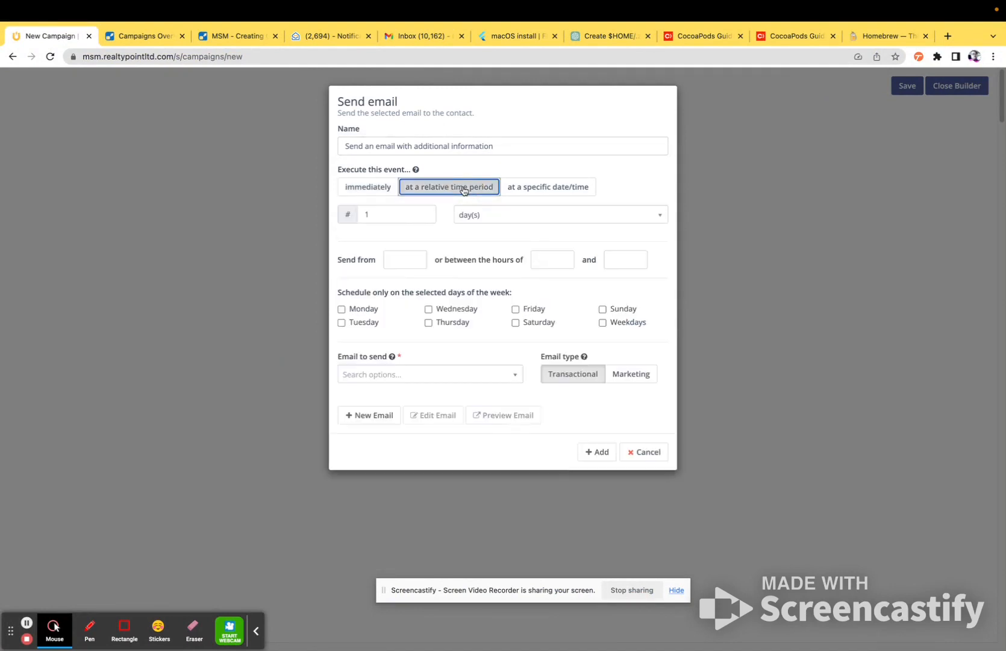
pyautogui.click(374, 215)
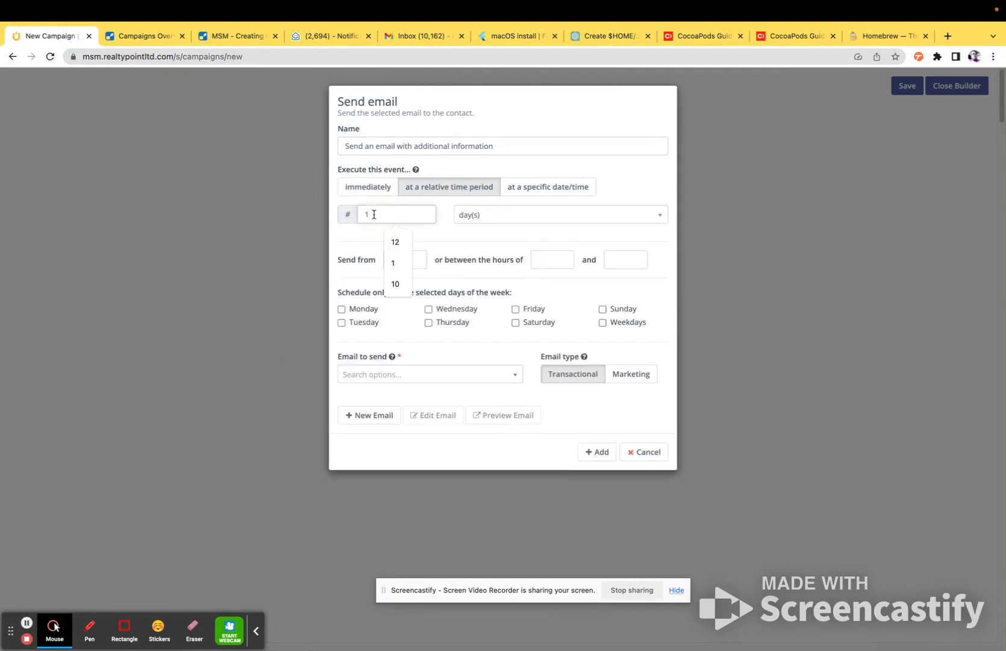
pyautogui.click(501, 220)
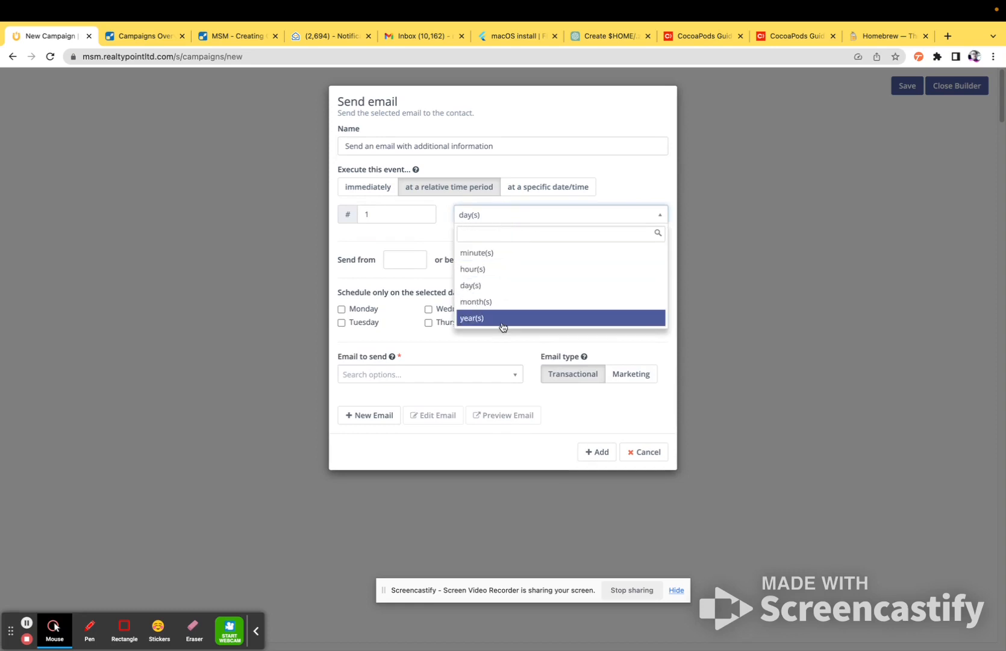
pyautogui.click(488, 291)
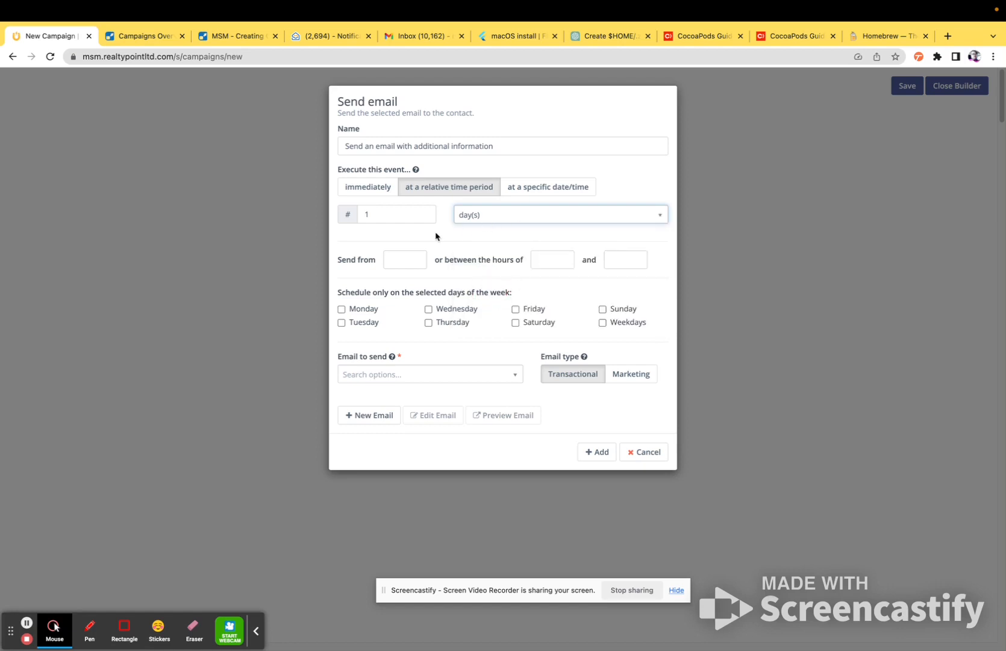
pyautogui.hotkey('shift', 'Tab')
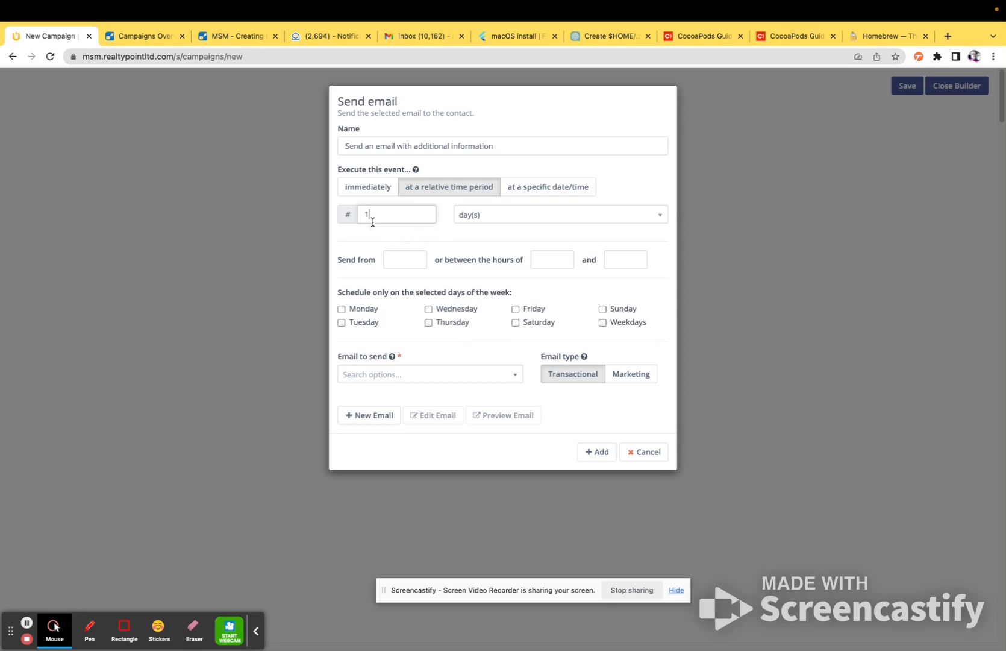
# Choose "June 14, 2022 Broadcast" as the email to send, add the event, and place it beneath the confirmation email
pyautogui.click(422, 375)
pyautogui.scroll(-3, 440, 525)
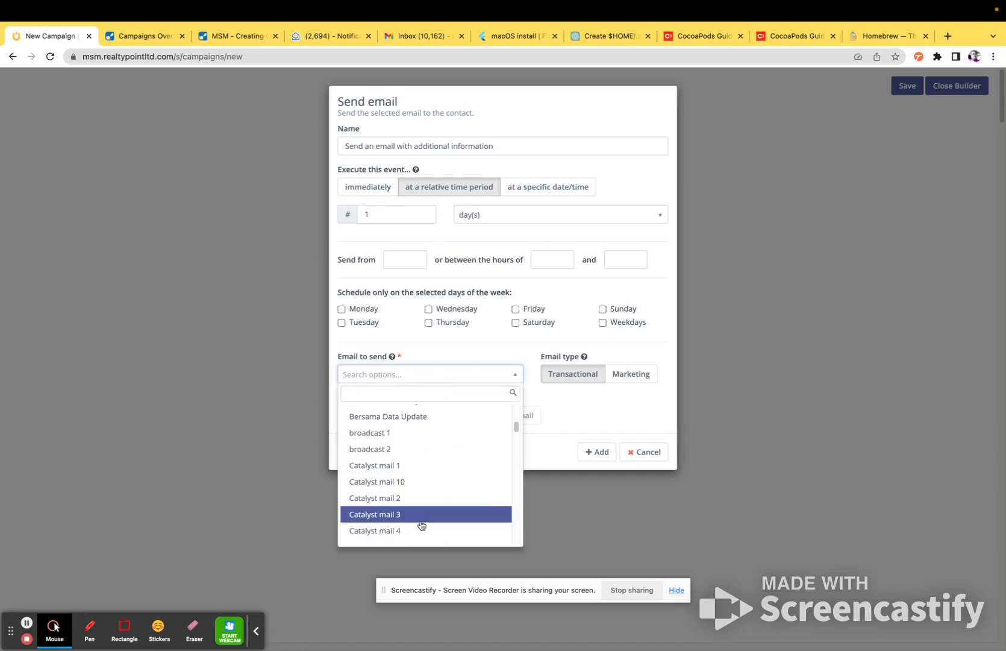
pyautogui.scroll(-10, 424, 465)
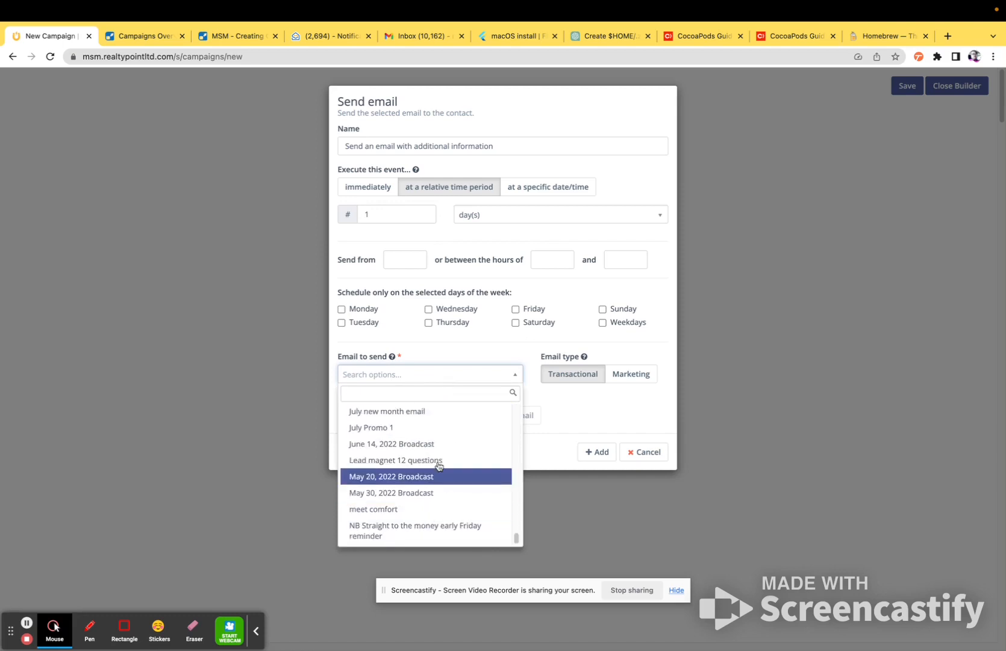
pyautogui.click(409, 445)
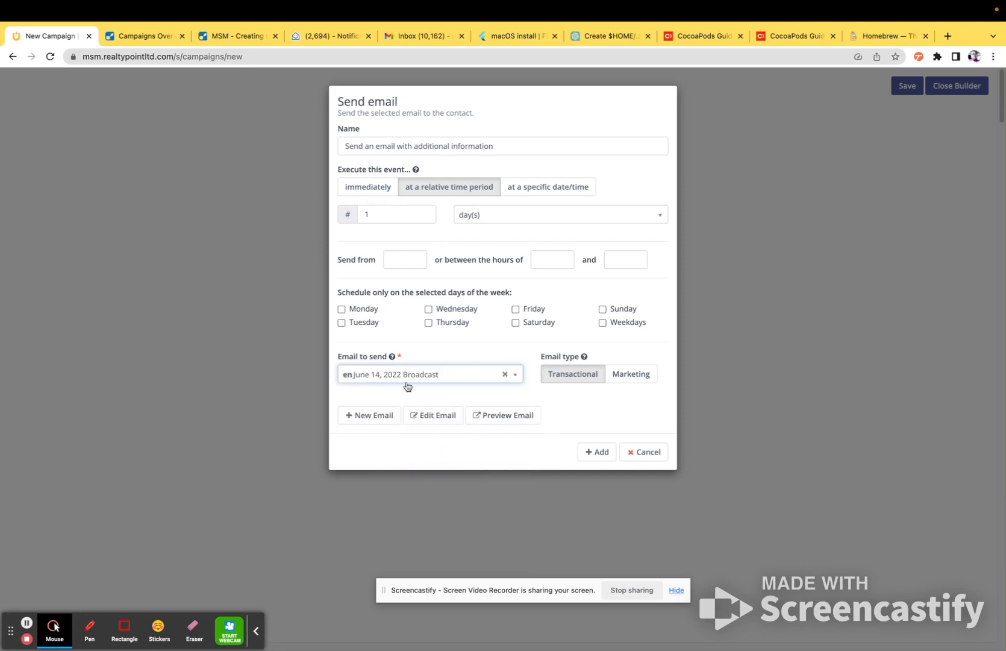
pyautogui.click(599, 458)
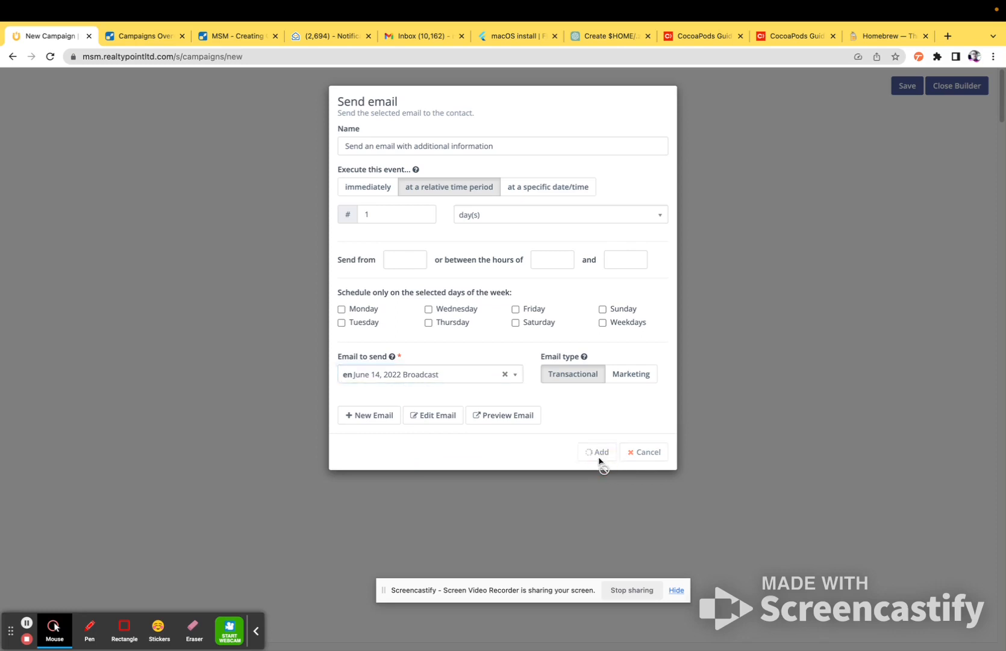
pyautogui.moveTo(472, 238); pyautogui.dragTo(450, 288)
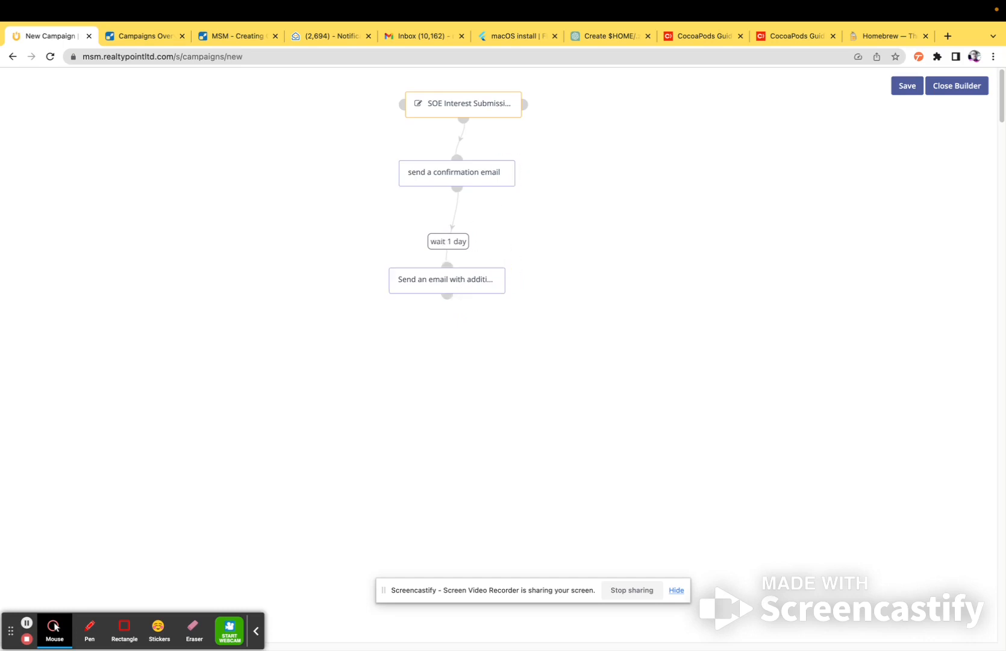
# Switch to Notes, copy "Send an email offering a free consultation" from the Day 3 entry, and return to Chrome
pyautogui.moveTo(503, 648)
pyautogui.click(295, 625)
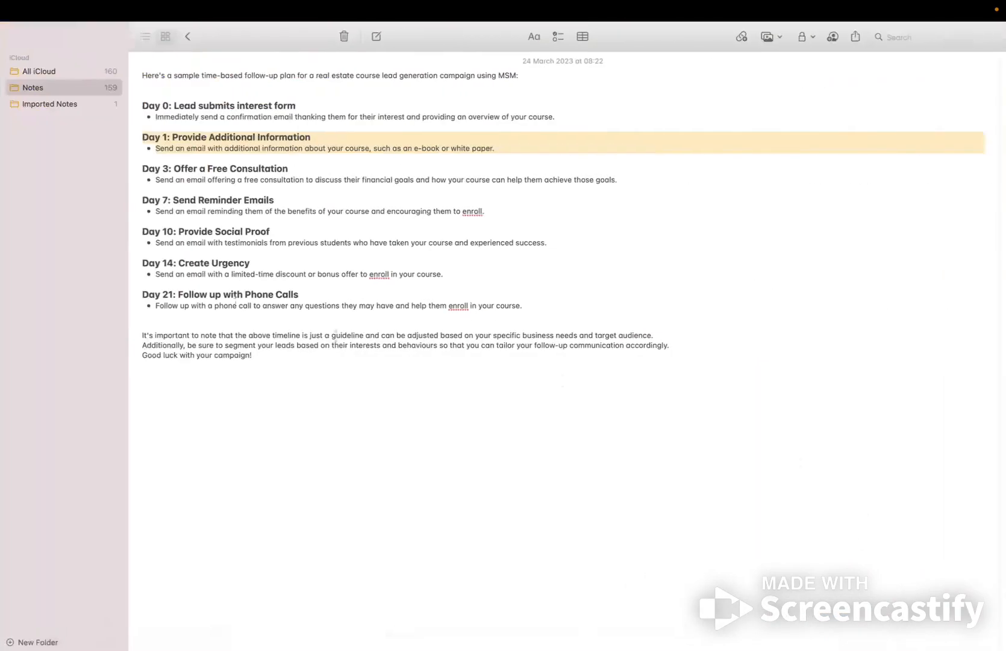
pyautogui.moveTo(157, 181); pyautogui.dragTo(299, 181)
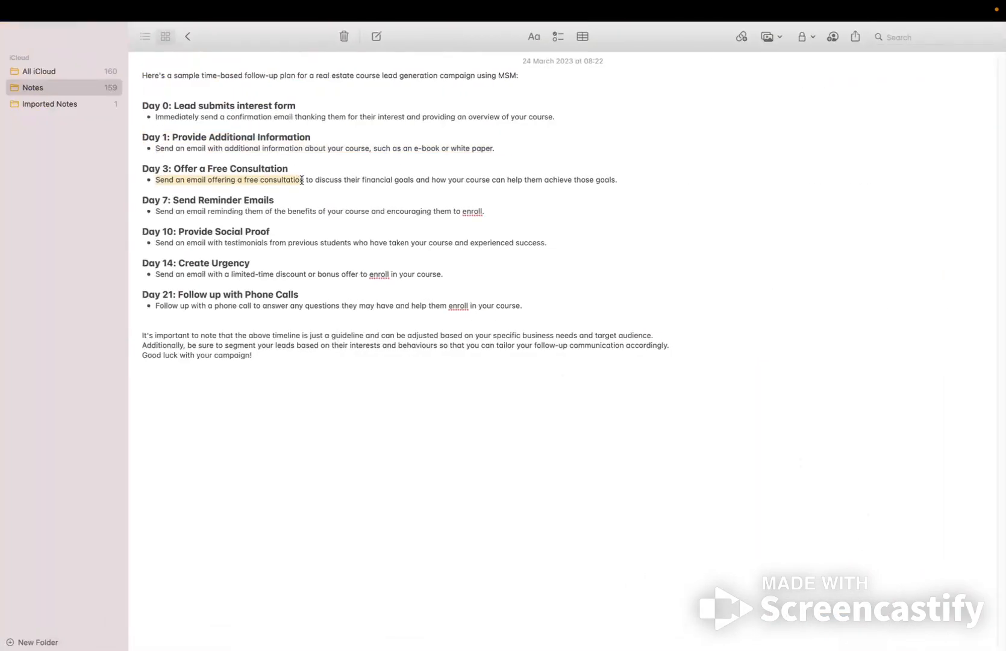
pyautogui.rightClick(271, 181)
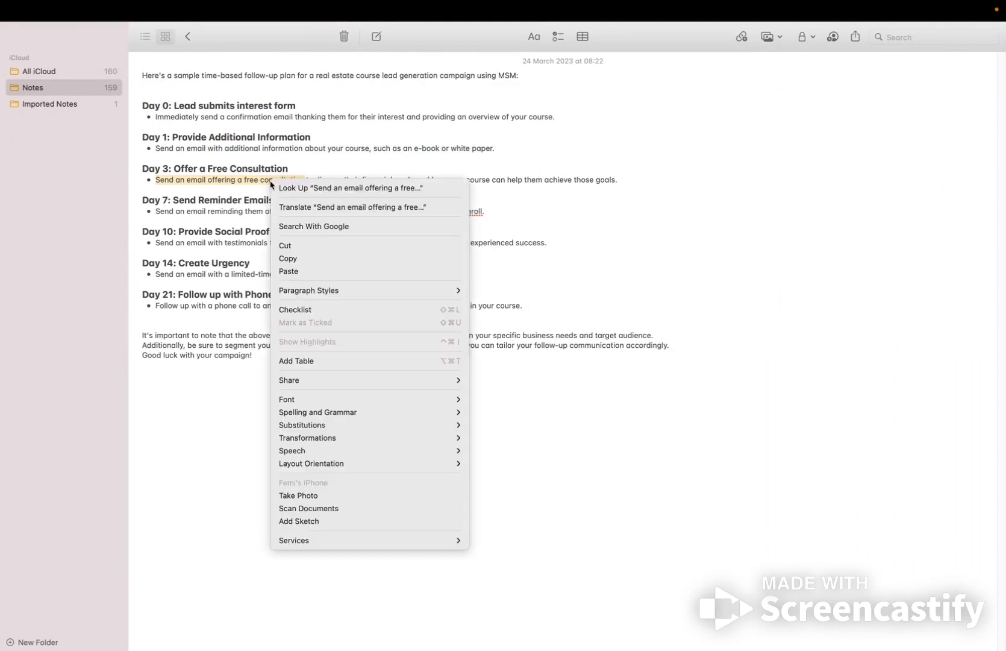
pyautogui.click(327, 260)
pyautogui.click(404, 630)
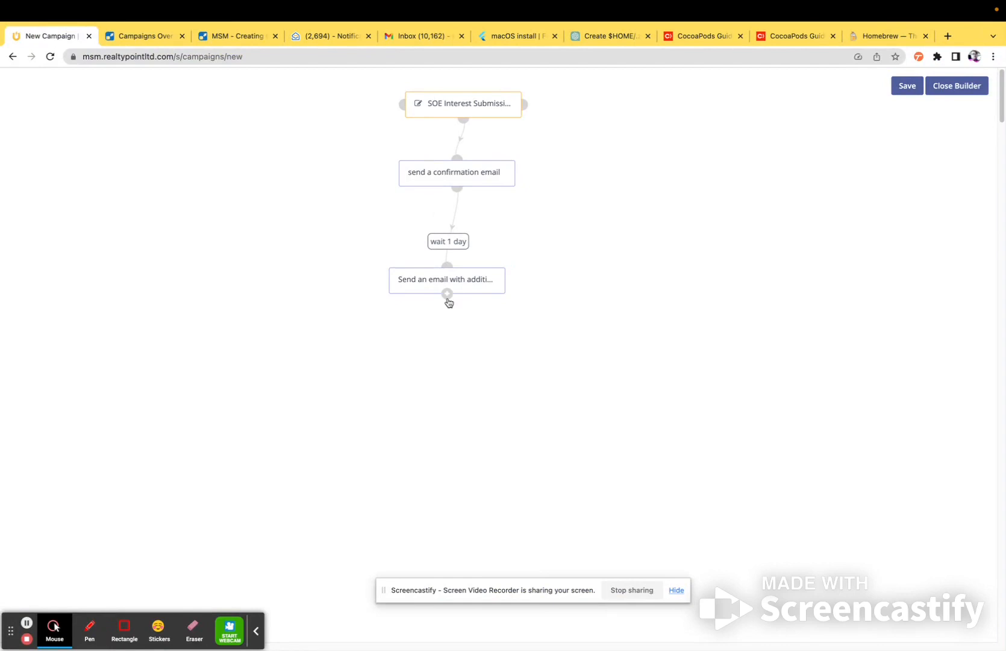
pyautogui.click(447, 298)
pyautogui.click(455, 446)
pyautogui.scroll(-2, 440, 467)
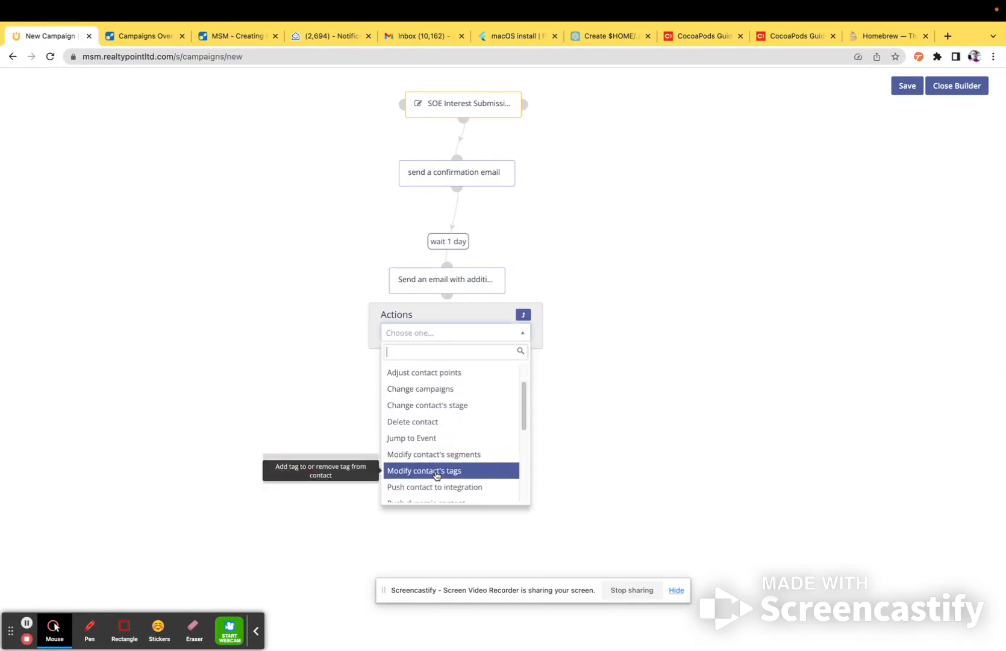
pyautogui.scroll(-3, 440, 432)
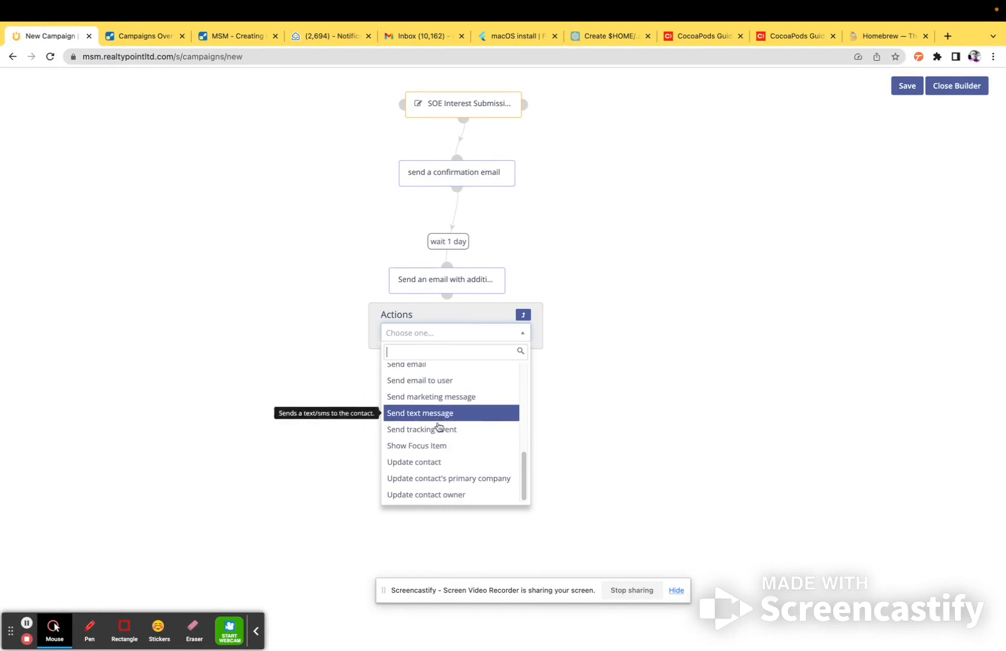
pyautogui.click(418, 371)
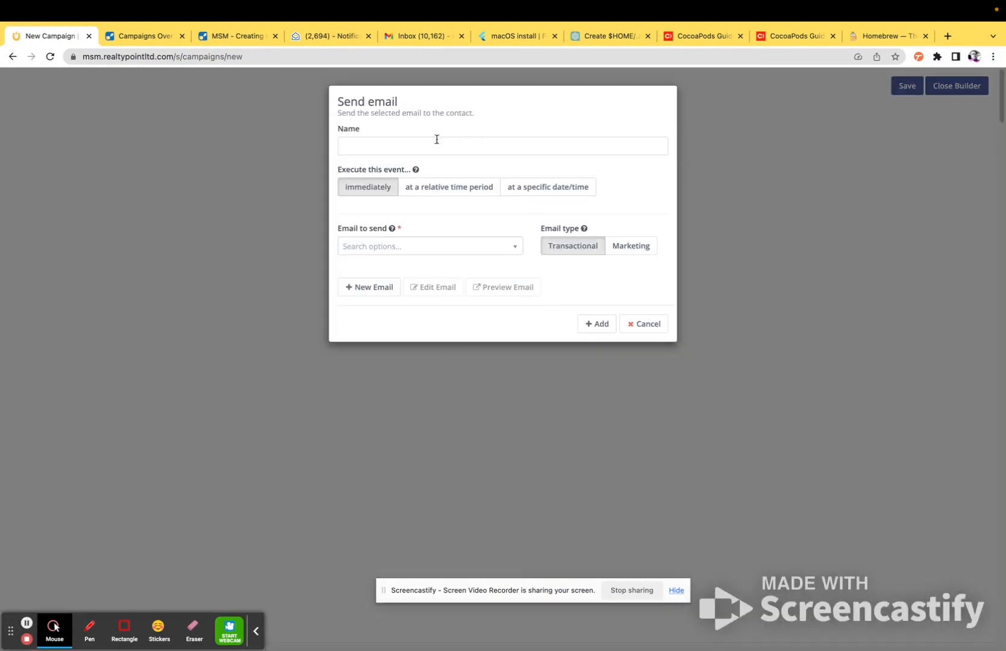
pyautogui.rightClick(412, 148)
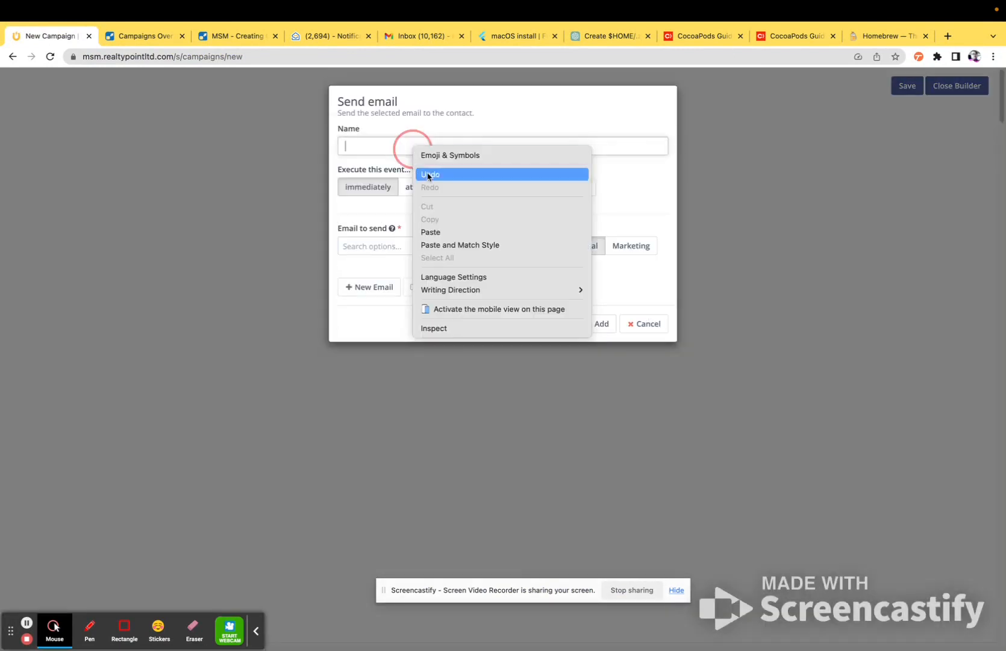
pyautogui.click(446, 238)
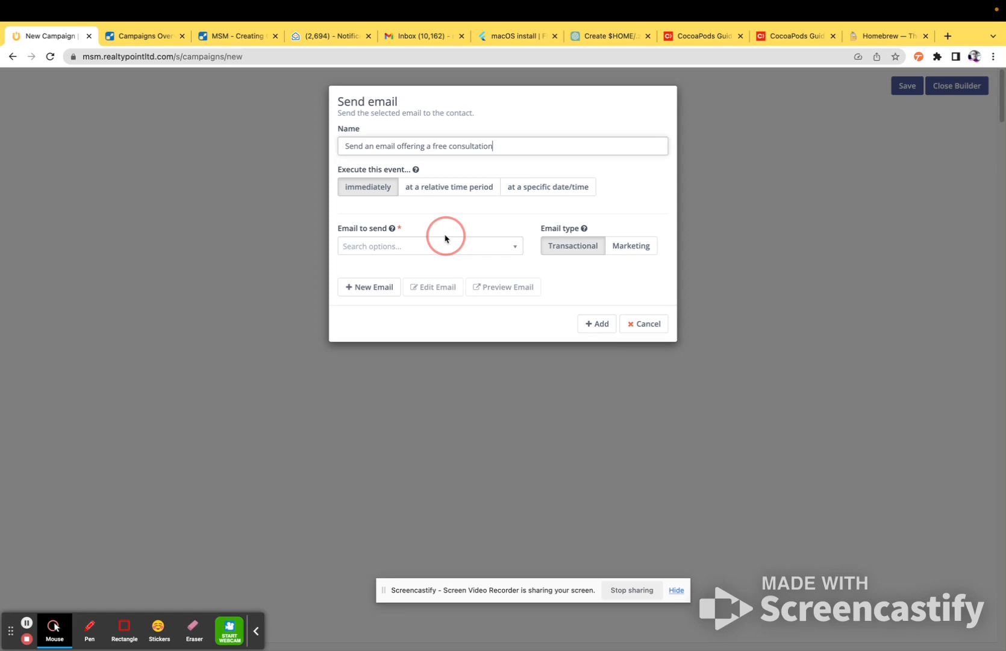
pyautogui.click(447, 189)
pyautogui.click(372, 214)
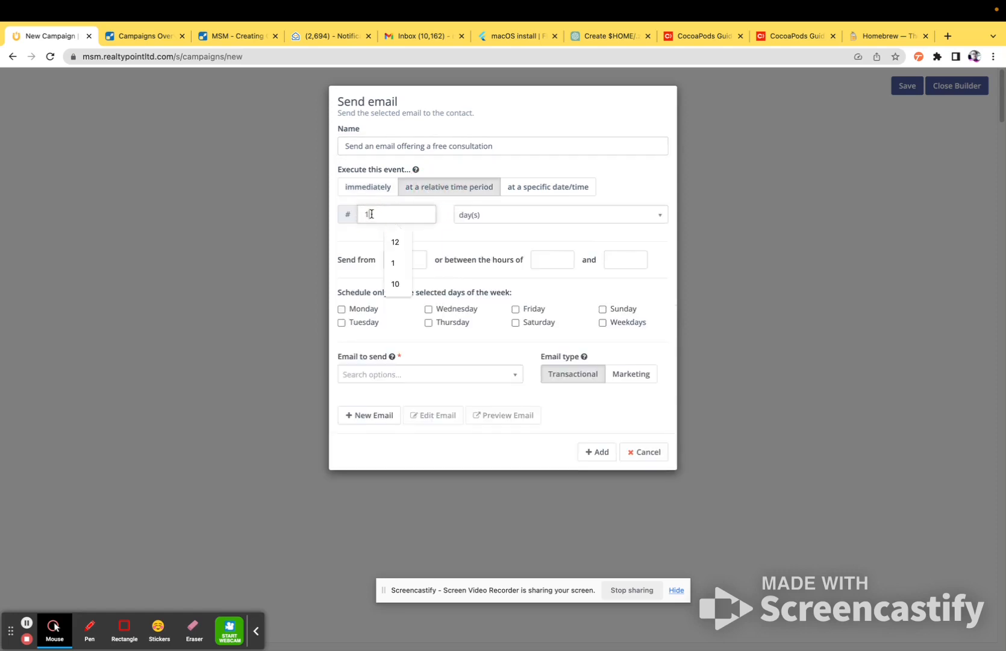
pyautogui.press('BackSpace')
pyautogui.write('3')
pyautogui.click(651, 457)
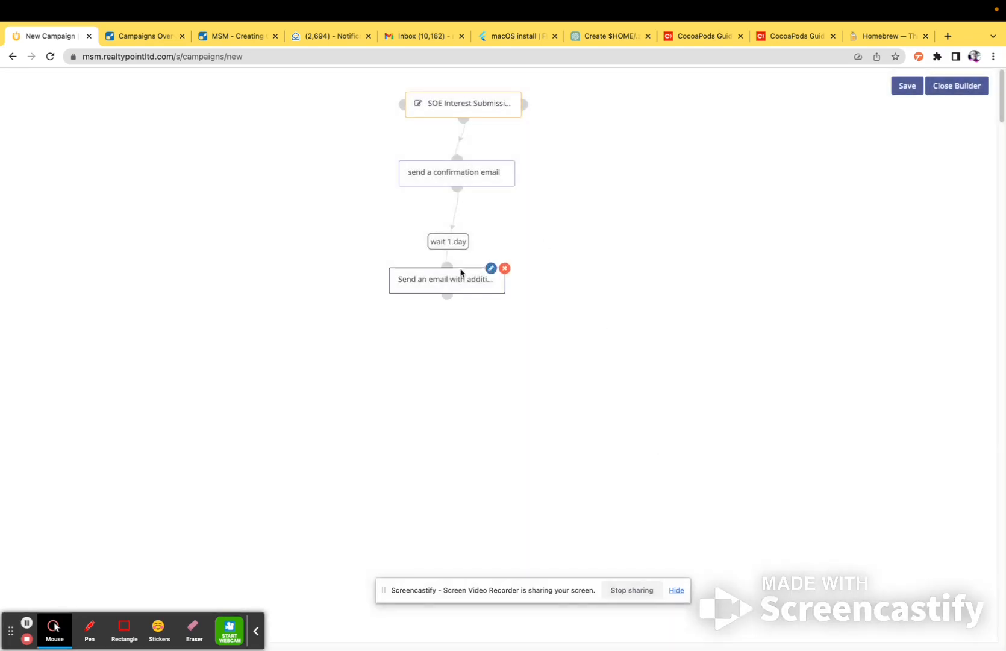
# Move the additional information email event aside and back beneath the confirmation email event
pyautogui.moveTo(465, 274); pyautogui.dragTo(272, 253)
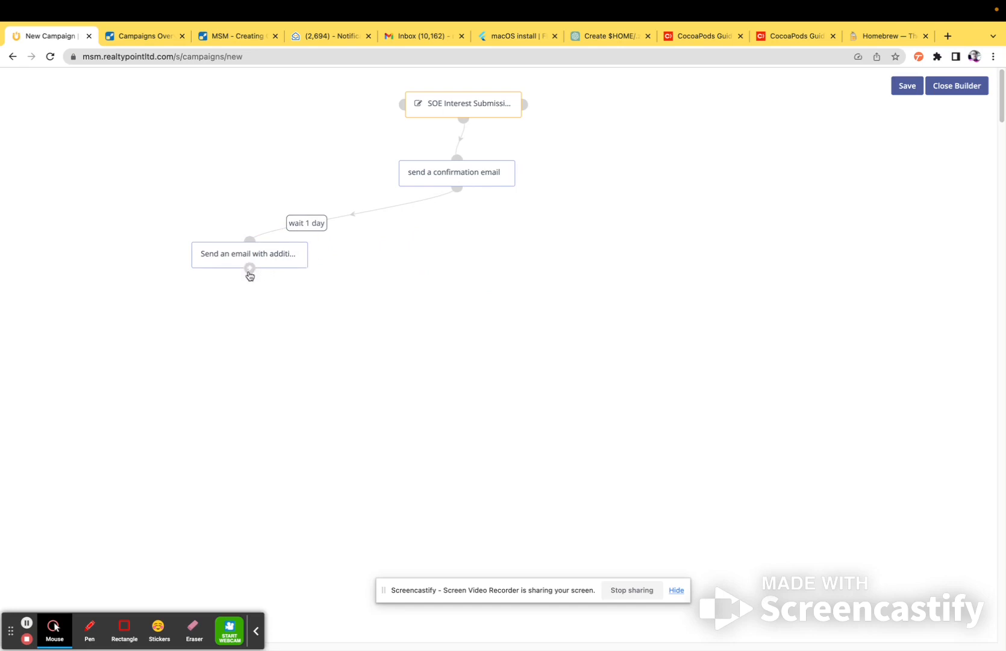
pyautogui.moveTo(282, 263)
pyautogui.moveTo(284, 263); pyautogui.dragTo(460, 271)
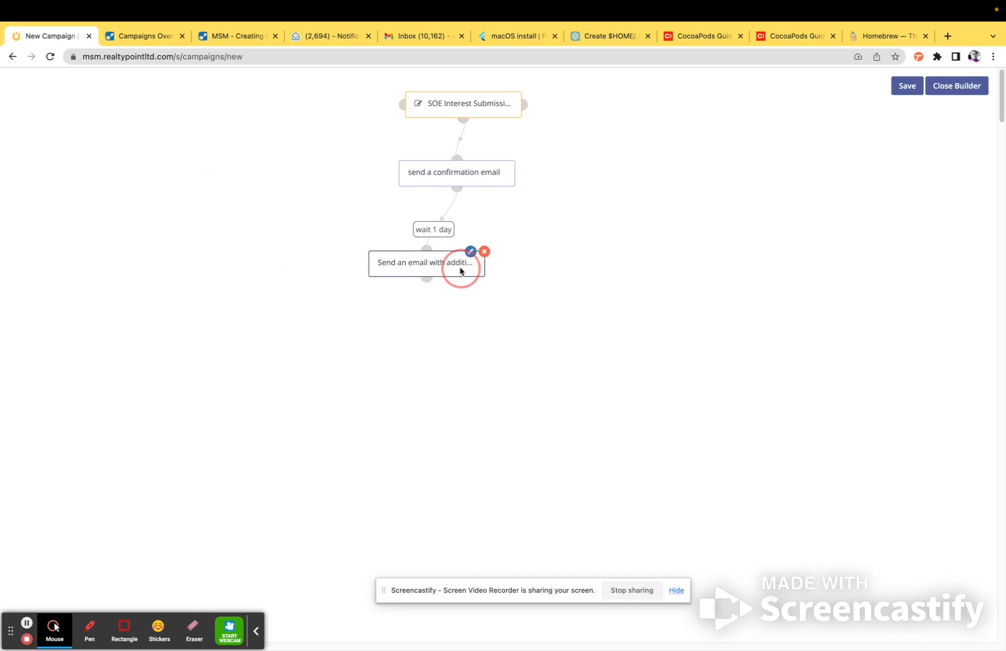
# Start a Send email action below the additional information email, named "Send an email offering a free consultation"
pyautogui.click(426, 278)
pyautogui.click(427, 422)
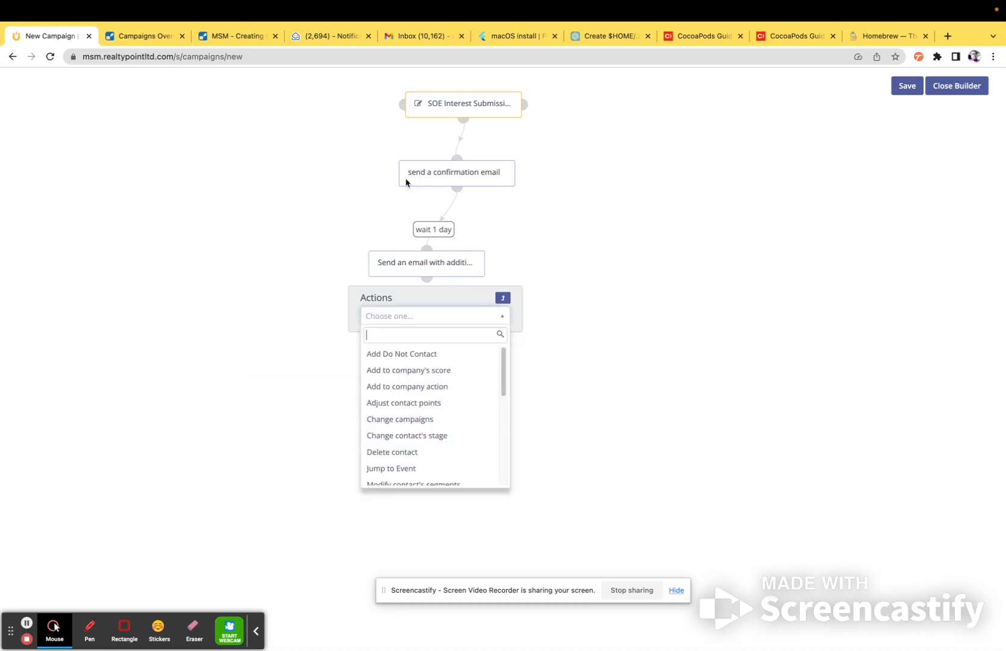
pyautogui.scroll(-5, 430, 453)
pyautogui.click(410, 403)
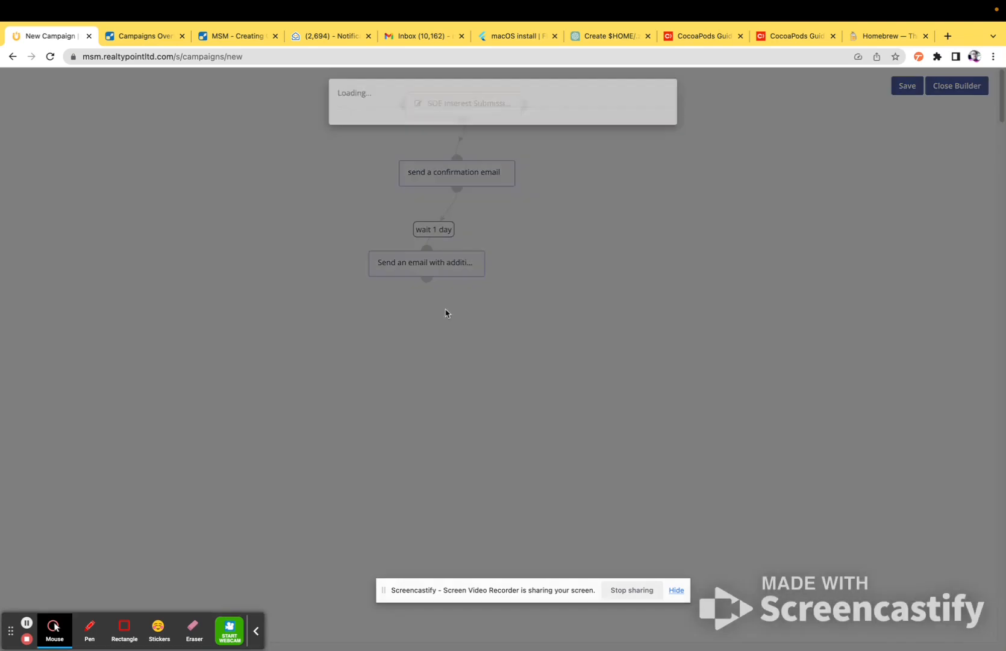
pyautogui.click(399, 148)
pyautogui.press('super+v')
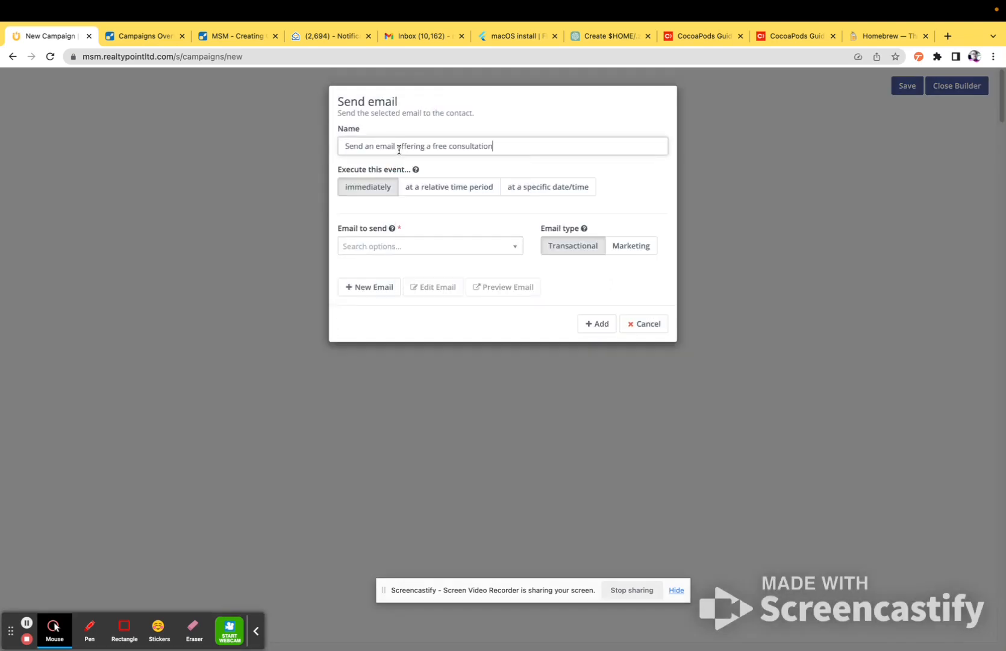
# Schedule the free consultation email to execute at a relative time period of 2 days
pyautogui.click(422, 186)
pyautogui.click(397, 218)
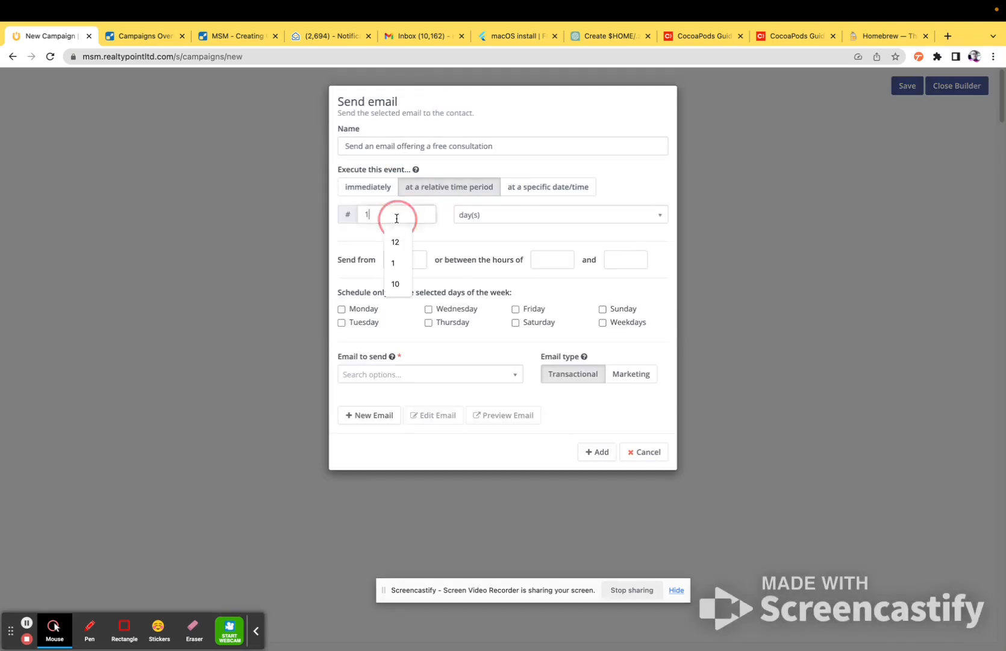
pyautogui.press('BackSpace')
pyautogui.write('2')
pyautogui.click(466, 236)
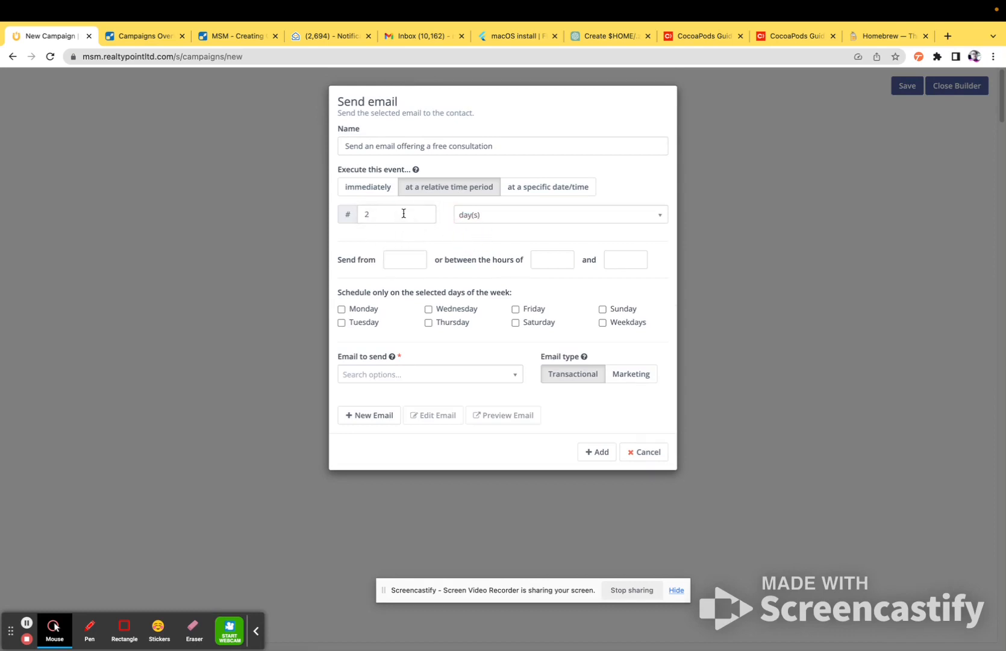
# Choose an existing email to send, add the free consultation event, and place it to the right of the additional information event
pyautogui.click(423, 377)
pyautogui.scroll(-5, 409, 505)
pyautogui.click(409, 500)
pyautogui.click(595, 453)
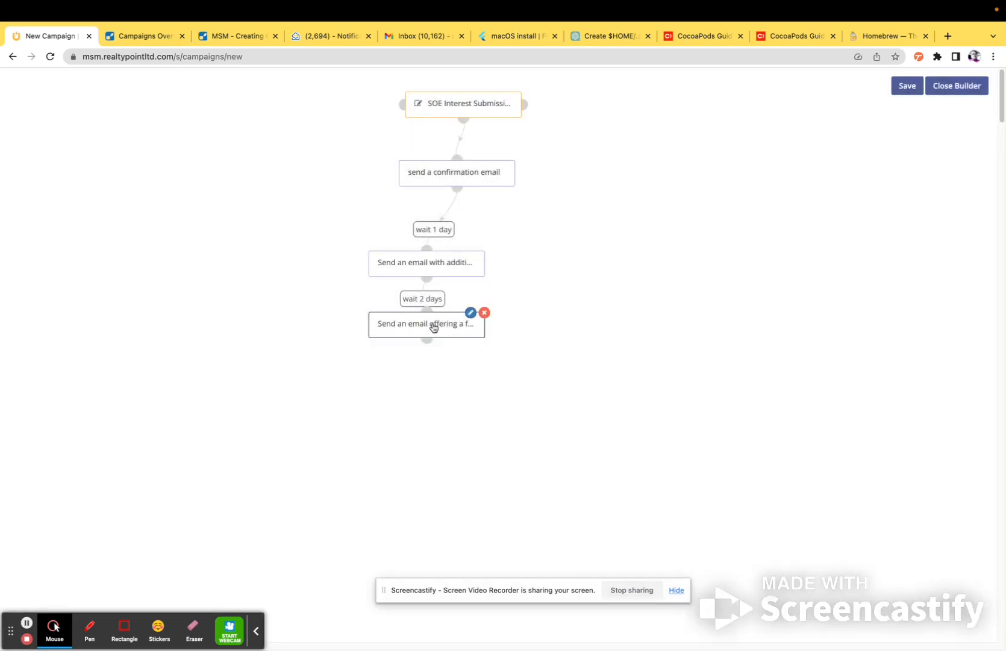
pyautogui.moveTo(434, 325); pyautogui.dragTo(694, 341)
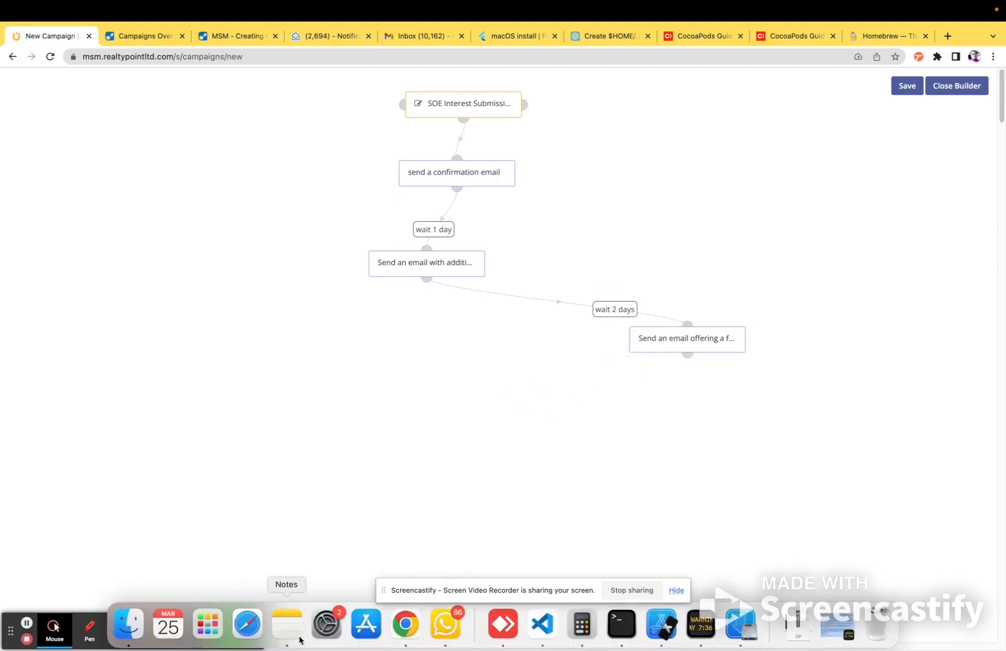
# Switch to Notes to review the Day 7 "Send Reminder Emails" entry, and return to Chrome
pyautogui.click(301, 638)
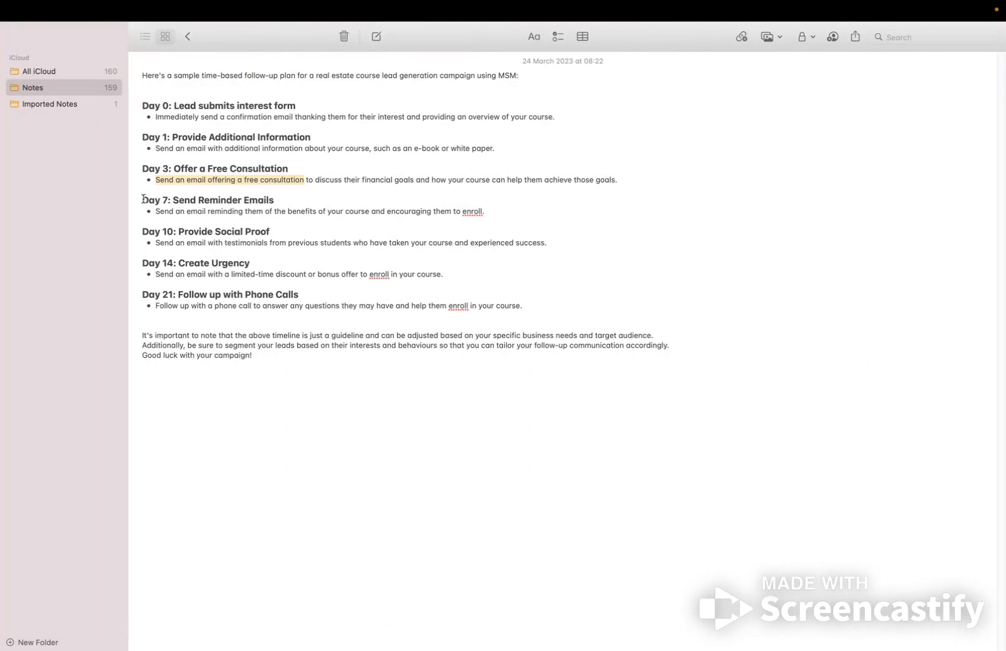
pyautogui.moveTo(398, 645)
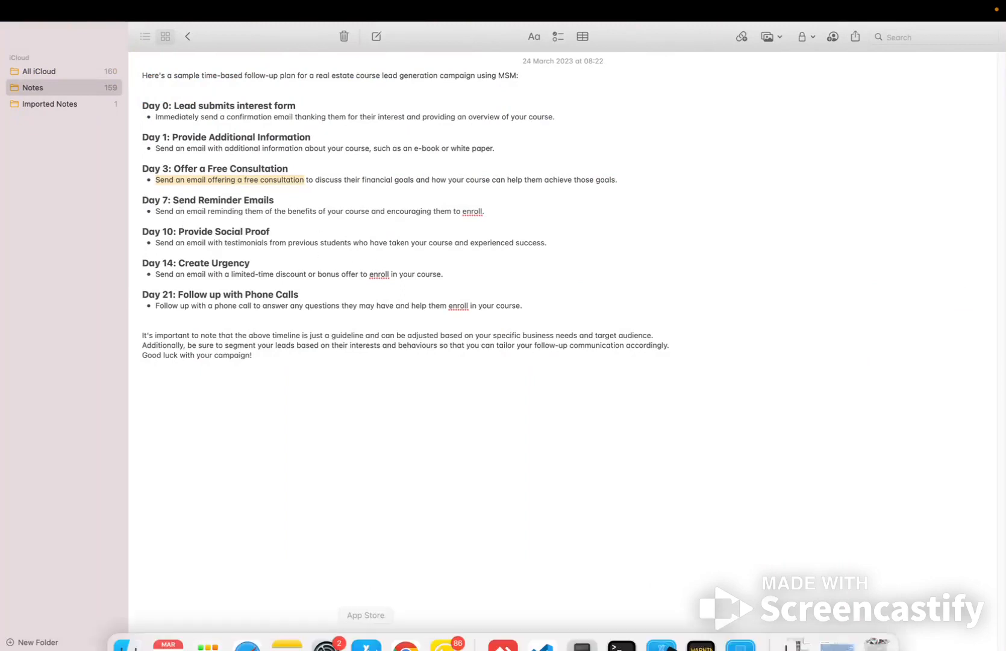
pyautogui.click(408, 635)
# Move the additional information event to the lower left of the confirmation email, with the free consultation event beneath it
pyautogui.moveTo(652, 349); pyautogui.dragTo(268, 360)
pyautogui.moveTo(405, 270); pyautogui.dragTo(240, 238)
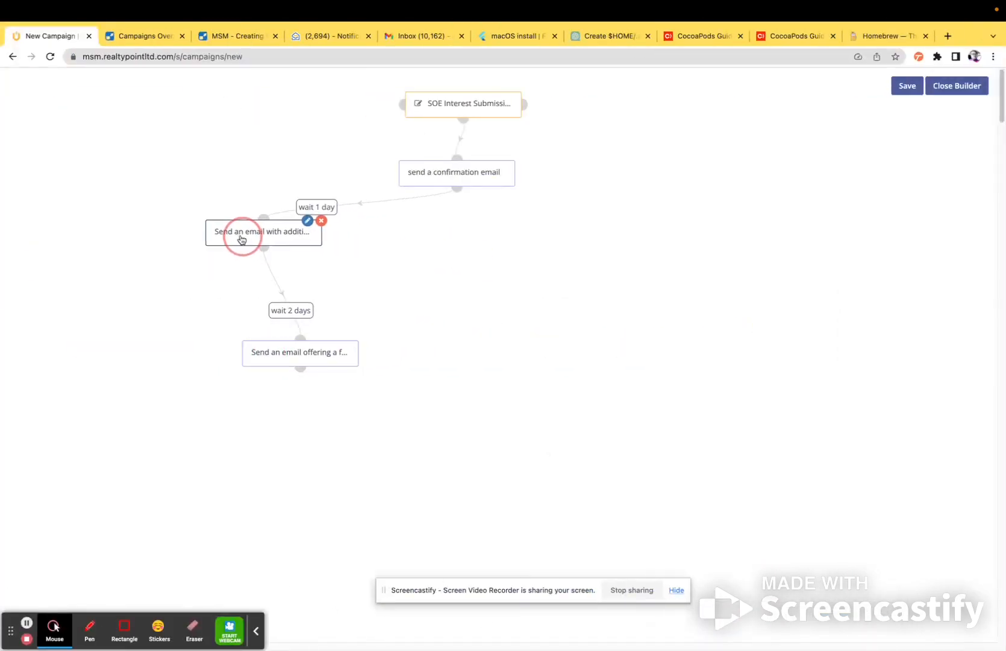
pyautogui.moveTo(302, 355); pyautogui.dragTo(223, 349)
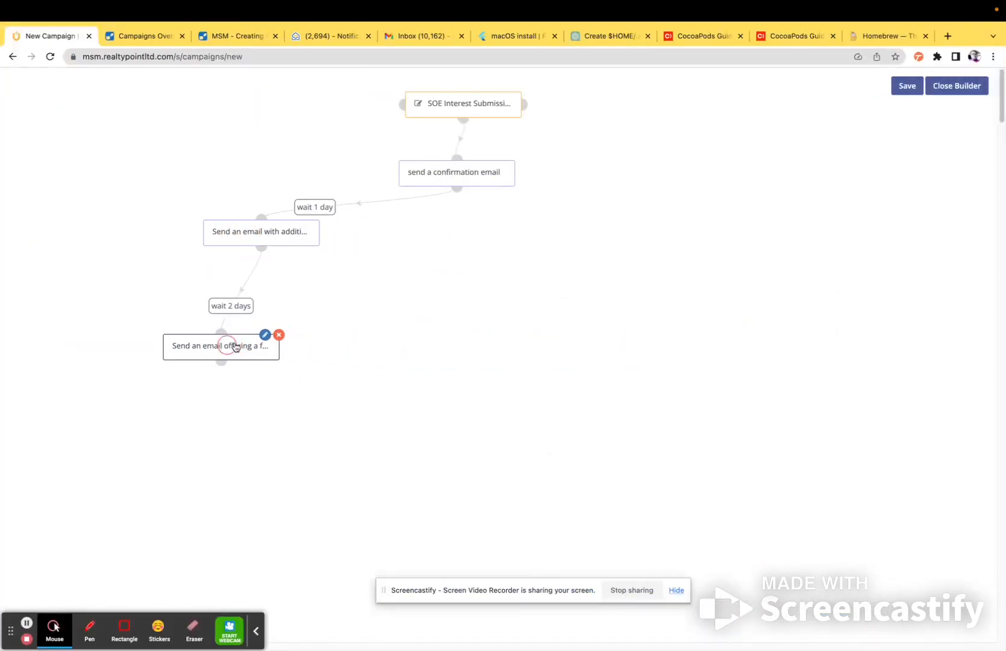
# Create a Send email action beneath the confirmation email event, named "Send an email offering a free consultation"
pyautogui.click(457, 190)
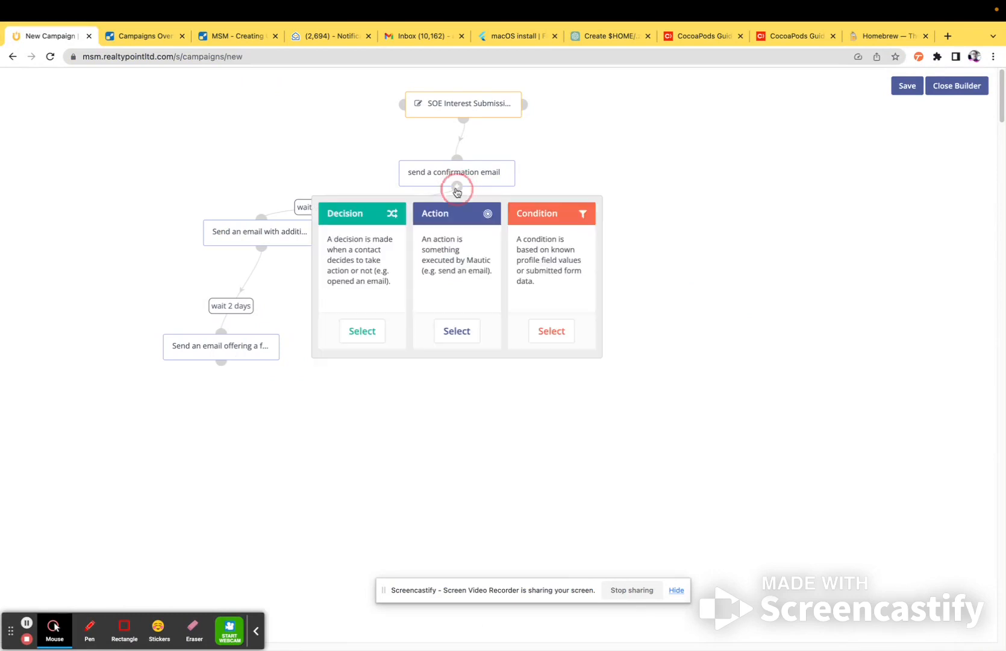
pyautogui.click(465, 333)
pyautogui.scroll(-5, 467, 355)
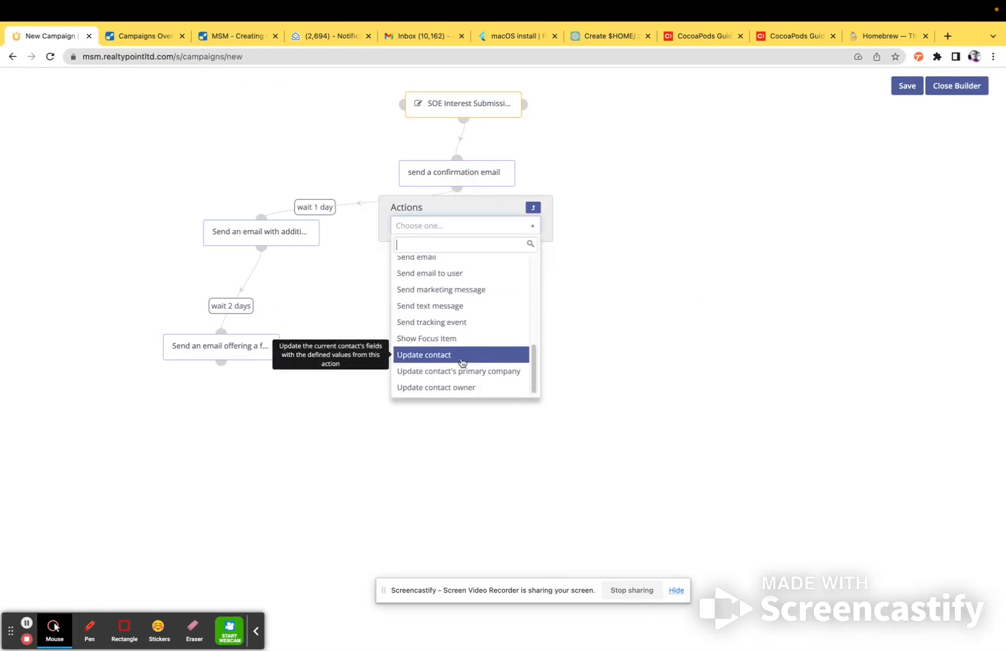
pyautogui.click(416, 264)
pyautogui.click(395, 145)
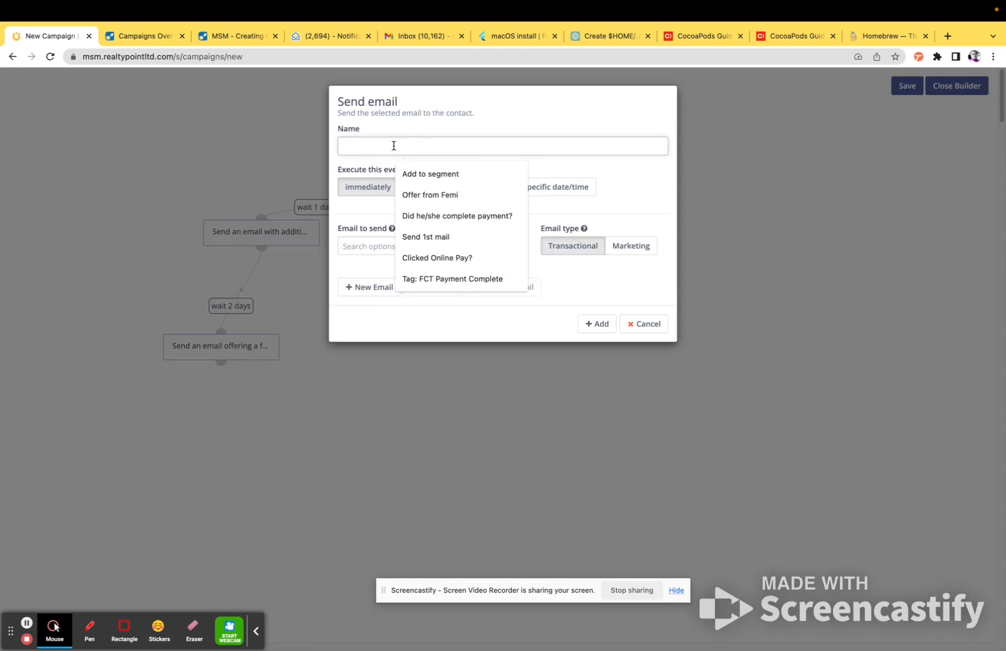
pyautogui.write('Send an email offering a free consultation')
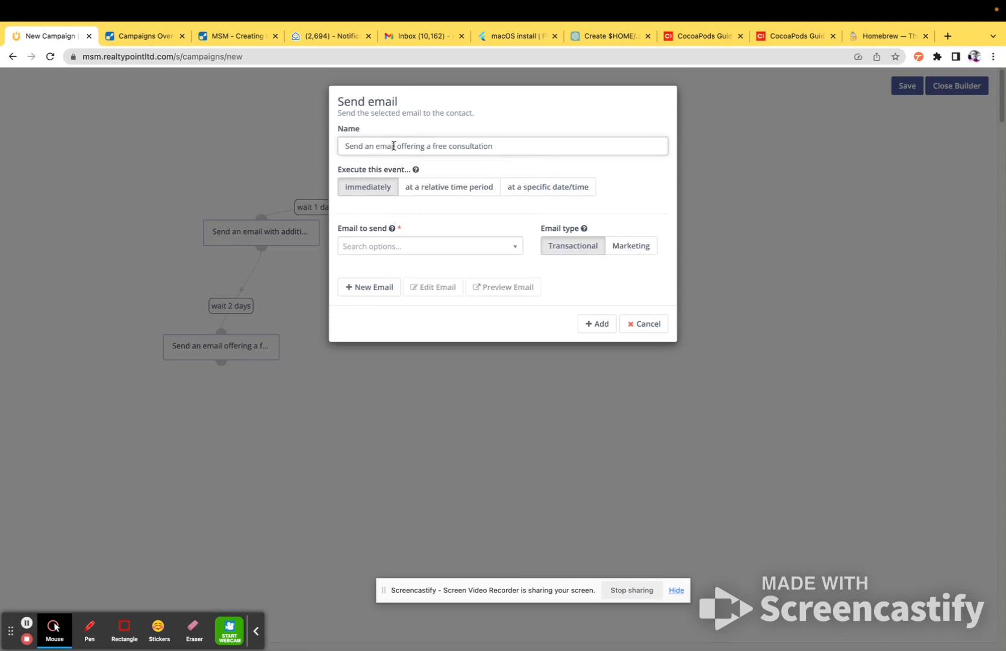
# Schedule the new free consultation email to execute at a relative time period of 3 days
pyautogui.click(442, 191)
pyautogui.click(394, 214)
pyautogui.press('BackSpace')
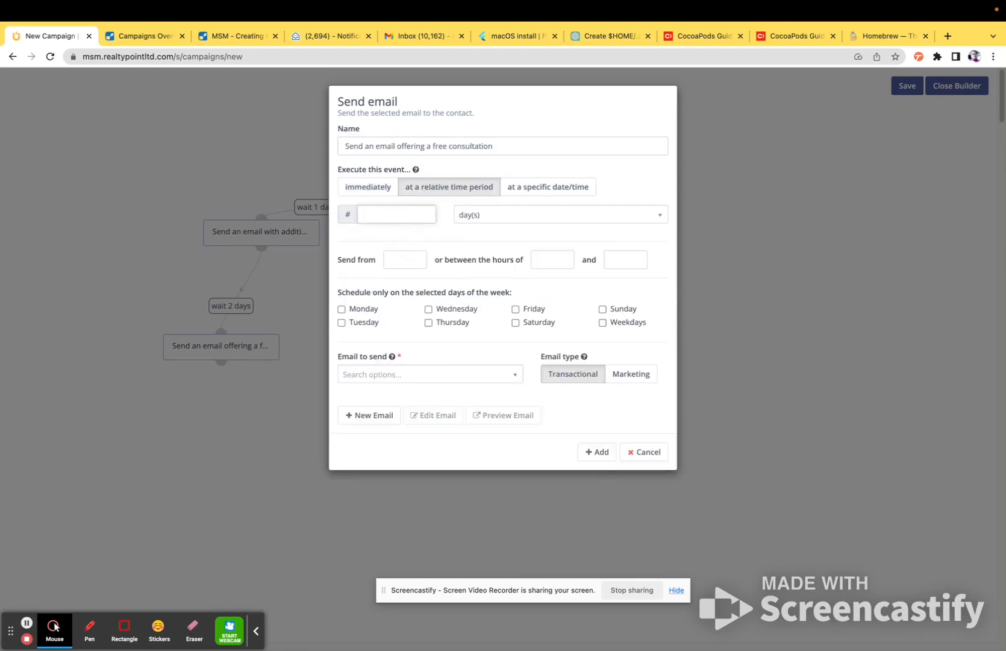
pyautogui.write('3')
pyautogui.click(474, 238)
# Choose Fast Track 2 as the email to send and add the free consultation event
pyautogui.click(413, 381)
pyautogui.scroll(-5, 418, 523)
pyautogui.click(417, 522)
pyautogui.click(597, 454)
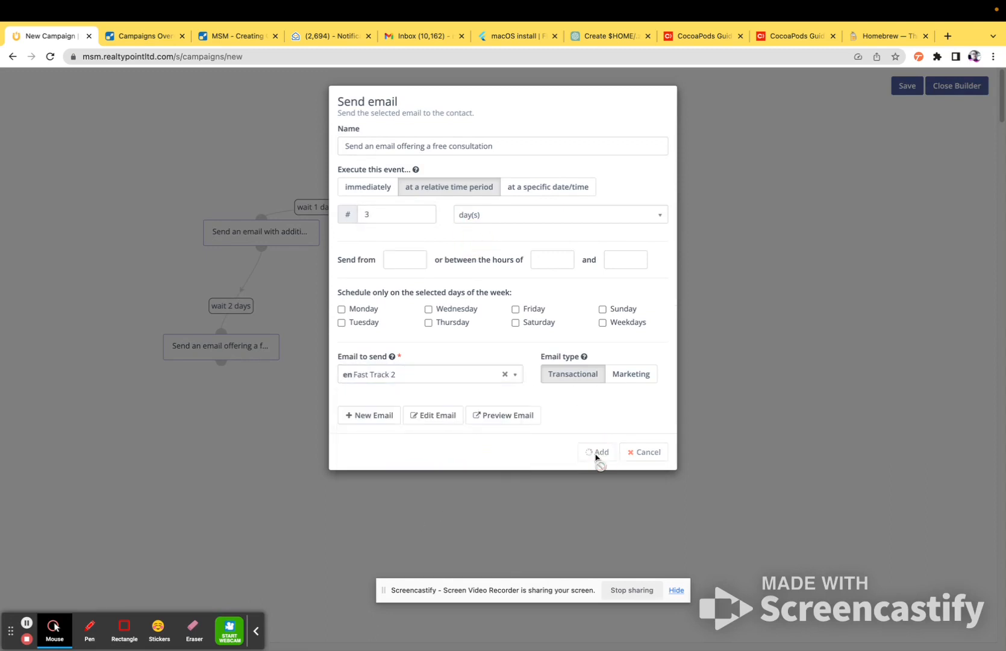
# Delete the 2-day free consultation event, and spread the additional information and 3-day consultation events leftward below the confirmation email
pyautogui.moveTo(247, 348)
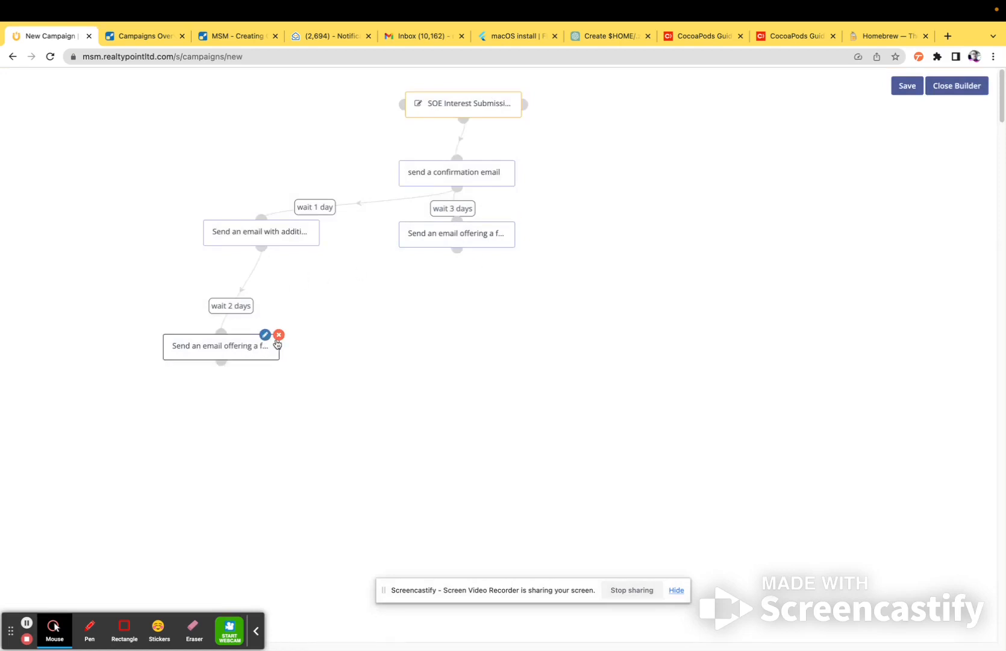
pyautogui.click(279, 336)
pyautogui.moveTo(277, 240); pyautogui.dragTo(118, 224)
pyautogui.moveTo(473, 234); pyautogui.dragTo(397, 243)
pyautogui.click(123, 224)
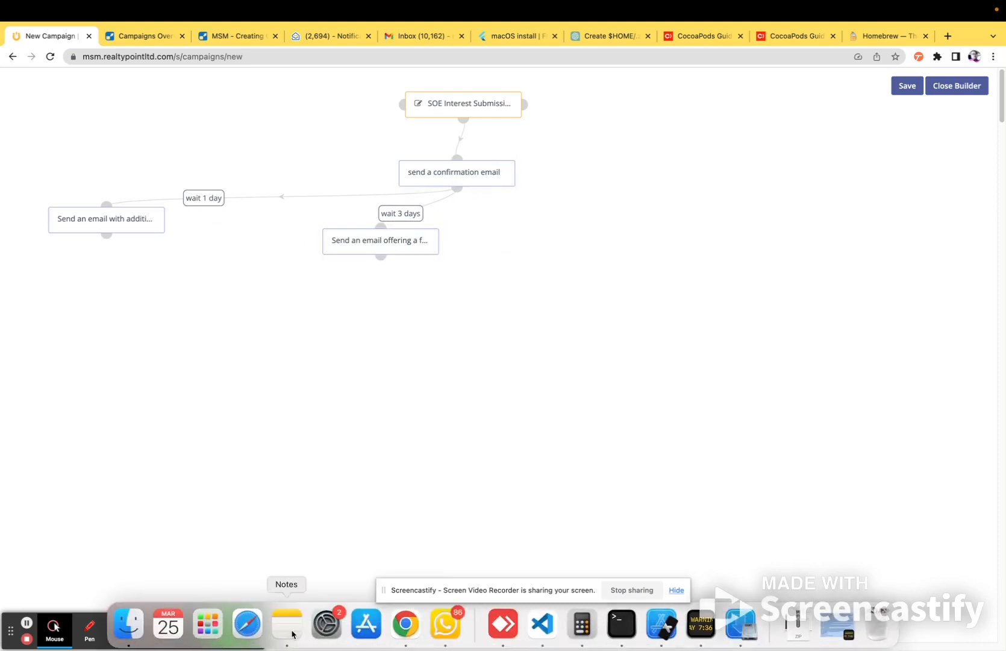
# Copy the Day 7 heading text "Send Reminder Emails" from the follow-up plan in Notes and return to Chrome
pyautogui.click(287, 640)
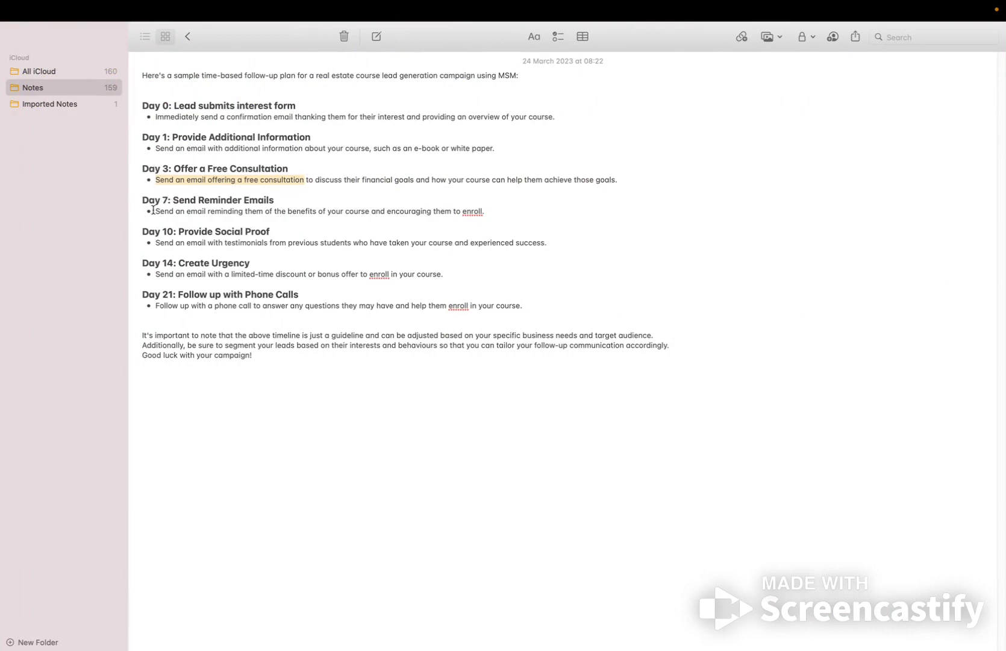
pyautogui.moveTo(154, 211); pyautogui.dragTo(244, 211)
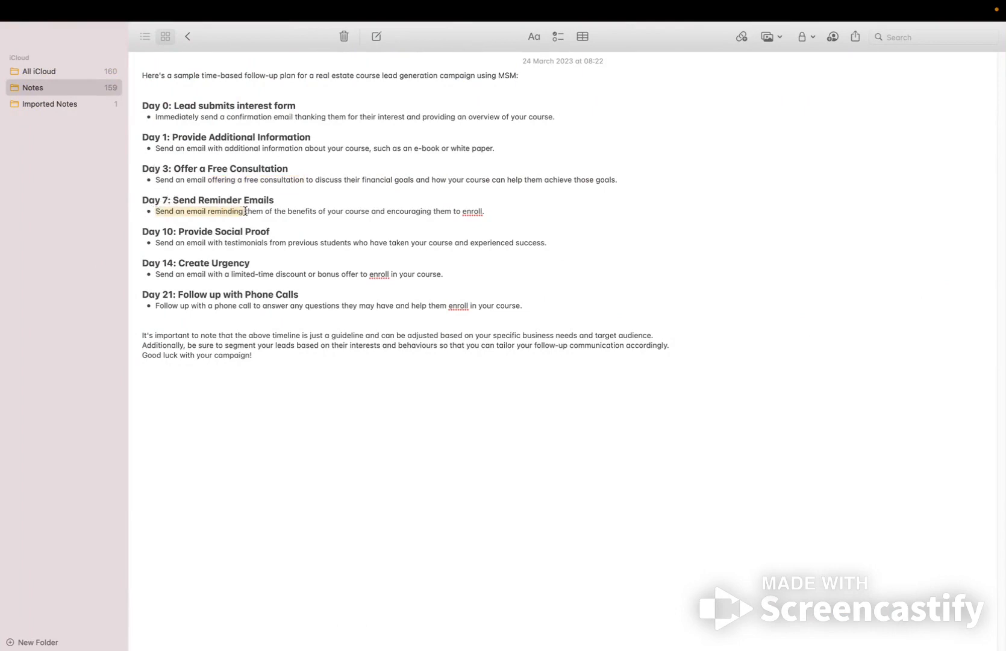
pyautogui.moveTo(178, 201); pyautogui.dragTo(269, 200)
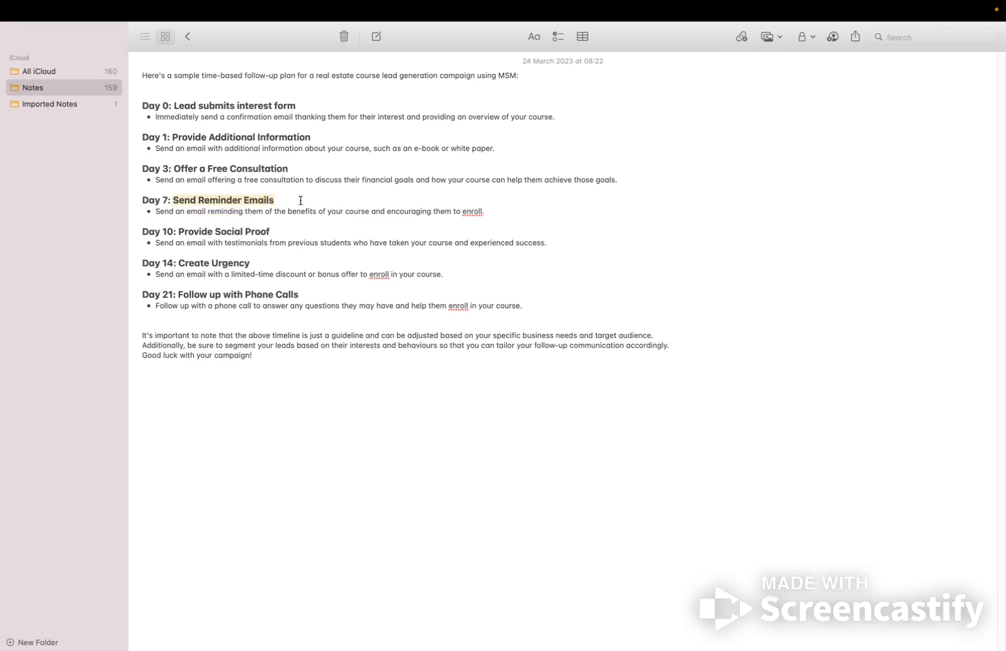
pyautogui.click(408, 633)
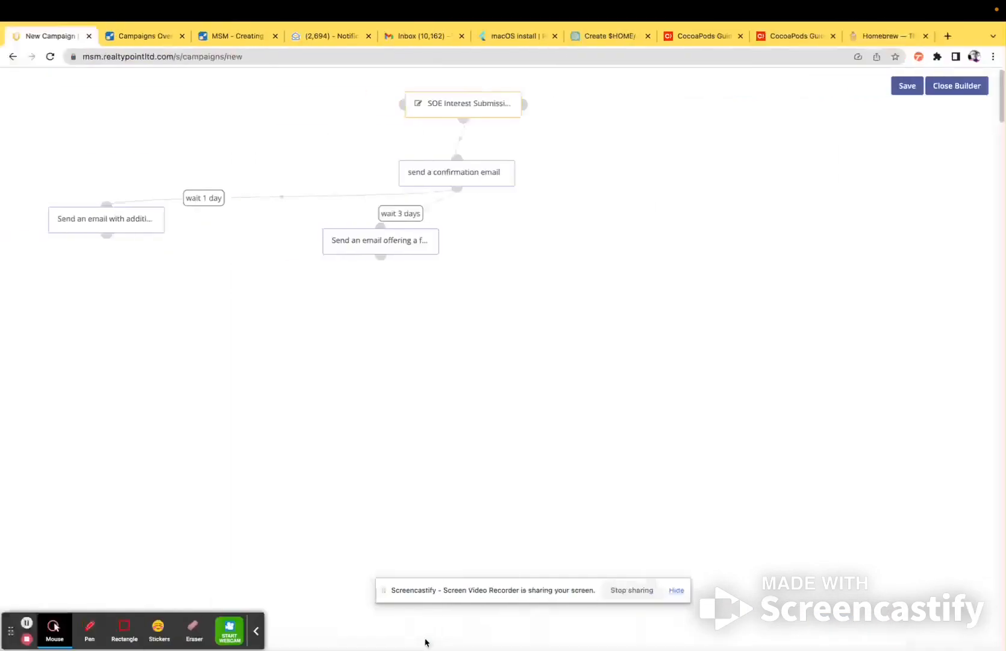
# Shift the free consultation event further left, and create a Send email action beneath the confirmation email named "Send Reminder Emails"
pyautogui.moveTo(400, 246); pyautogui.dragTo(332, 244)
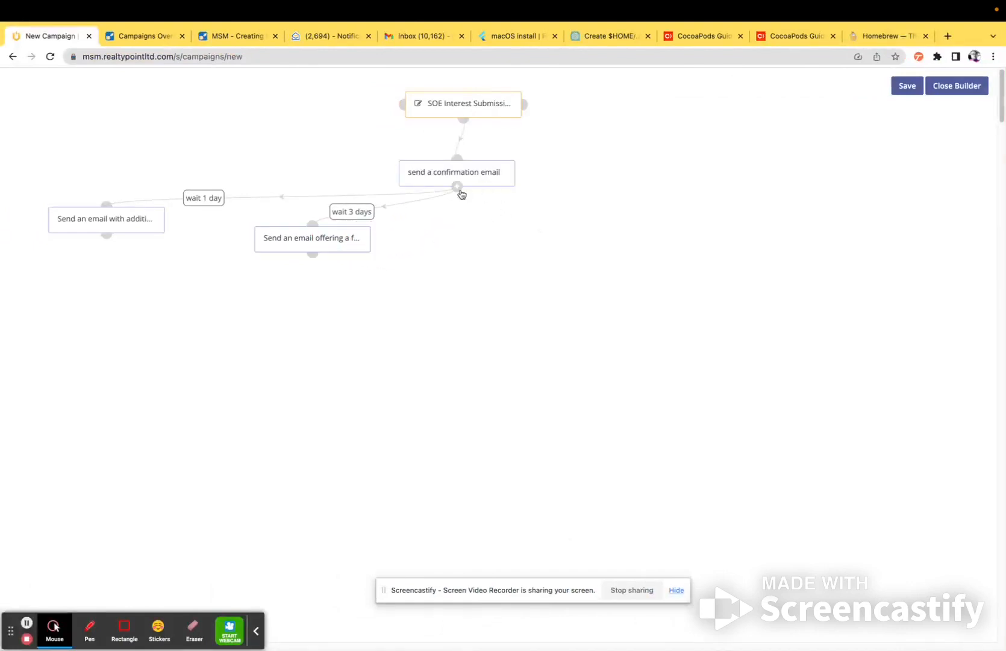
pyautogui.click(459, 331)
pyautogui.scroll(-10, 476, 362)
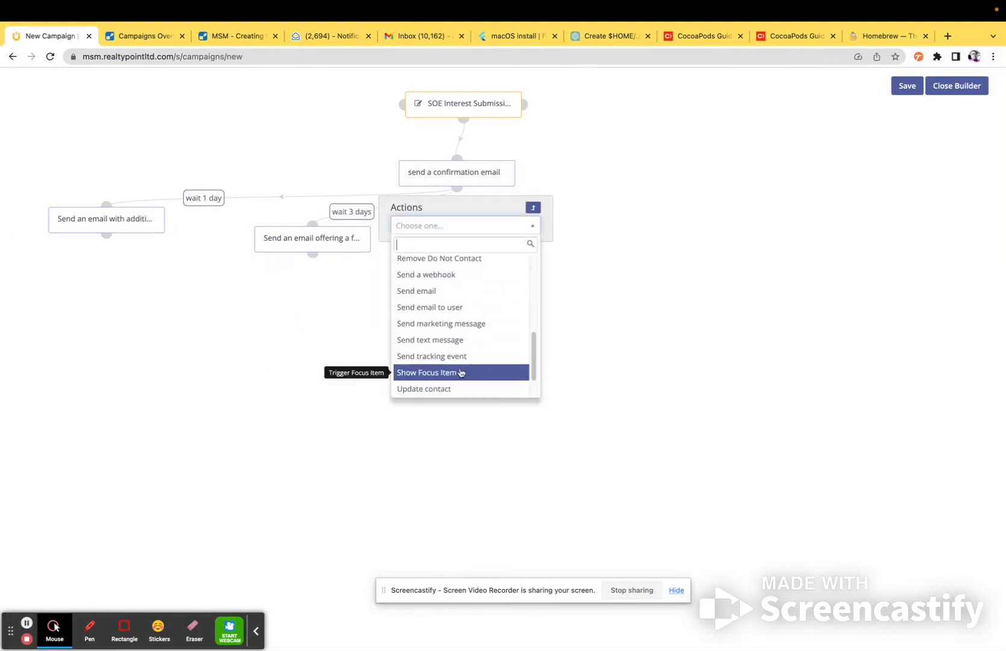
pyautogui.click(443, 269)
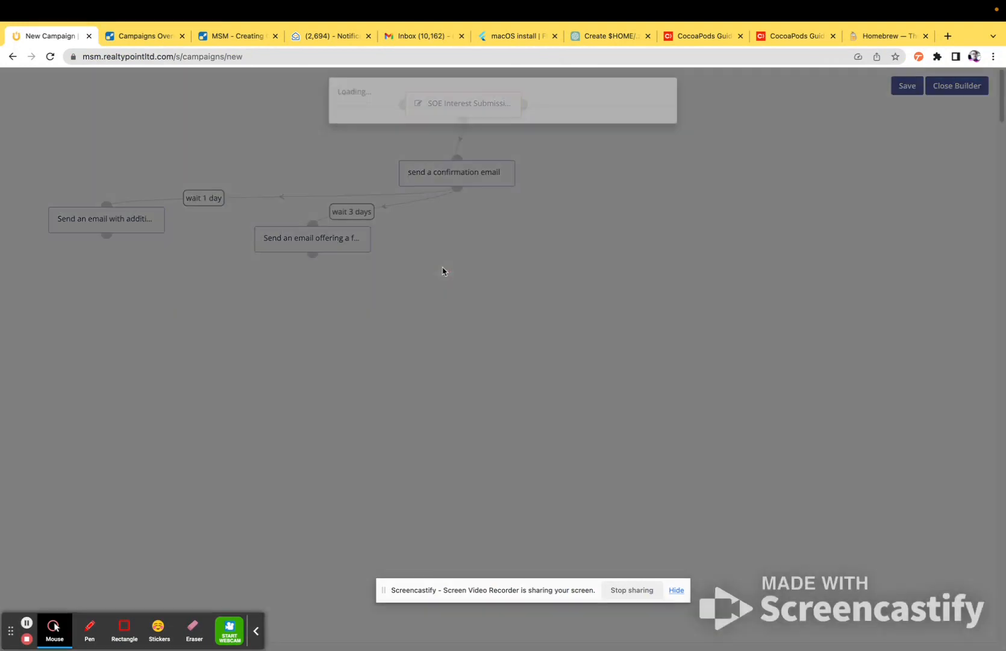
pyautogui.click(383, 151)
pyautogui.write('Send Reminder Emails')
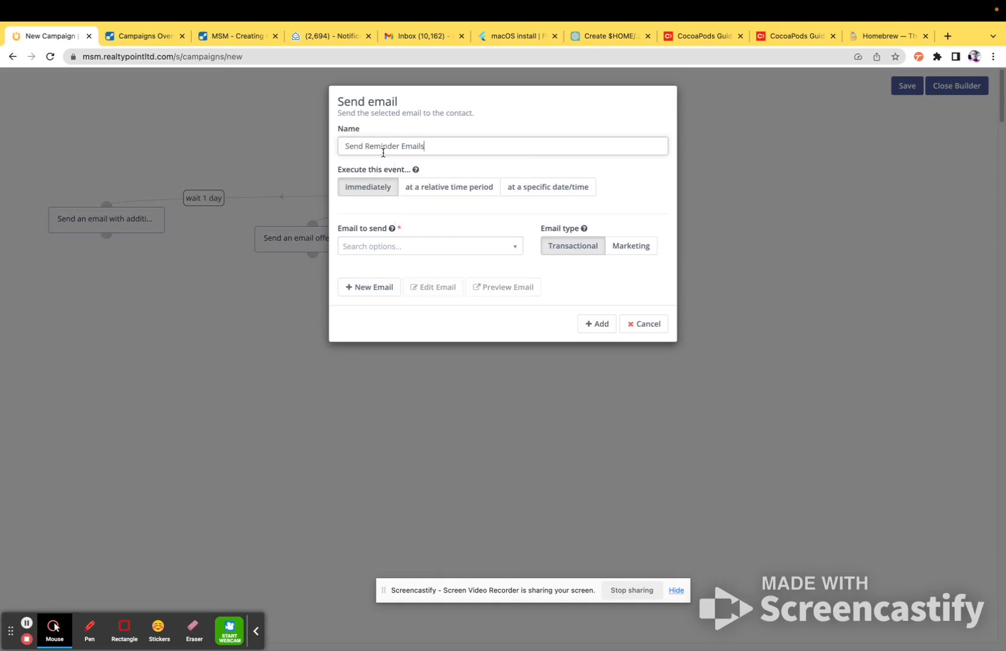
# Schedule the reminder email to execute at a relative time period of 7 days
pyautogui.click(448, 191)
pyautogui.click(392, 216)
pyautogui.press('BackSpace')
pyautogui.write('7')
# Choose "follow up email for sack your landlord" as the email to send, add the reminder event, and shift it slightly right
pyautogui.click(416, 374)
pyautogui.scroll(-6, 434, 482)
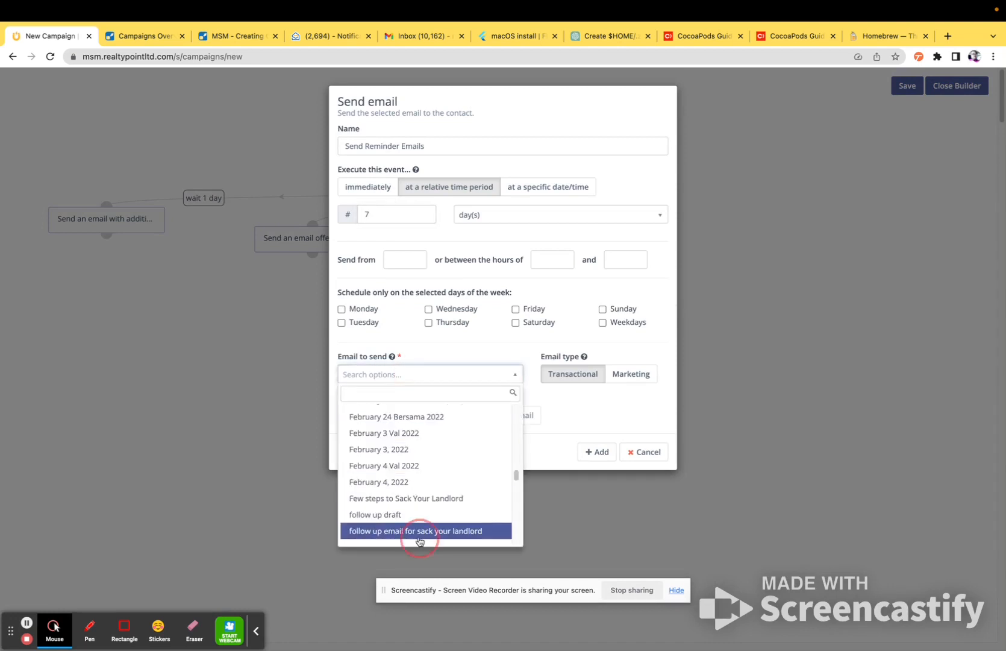
pyautogui.click(419, 531)
pyautogui.click(598, 453)
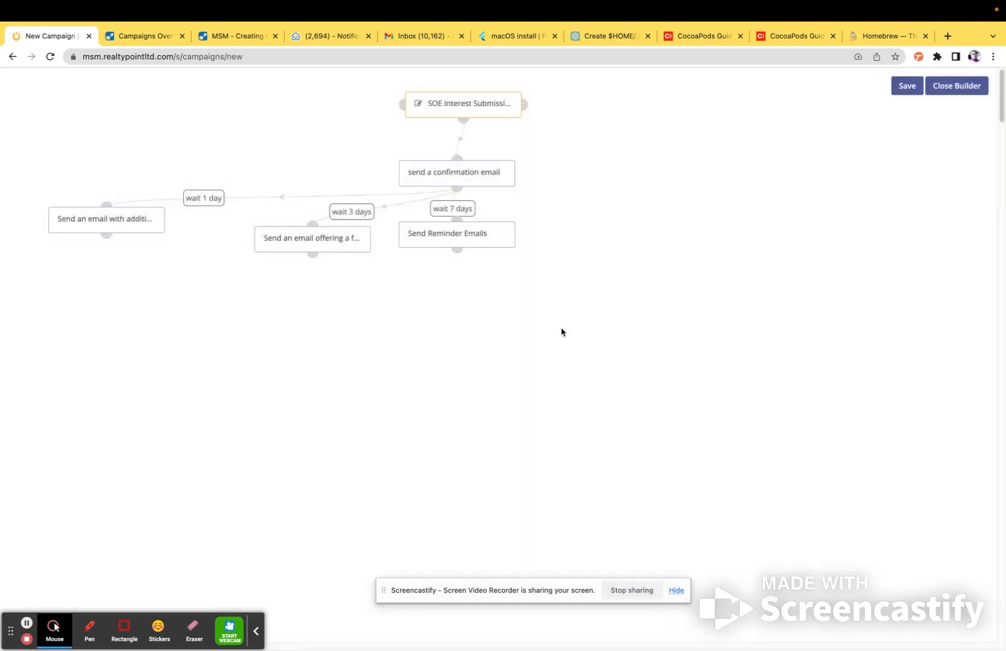
pyautogui.moveTo(480, 236); pyautogui.dragTo(511, 239)
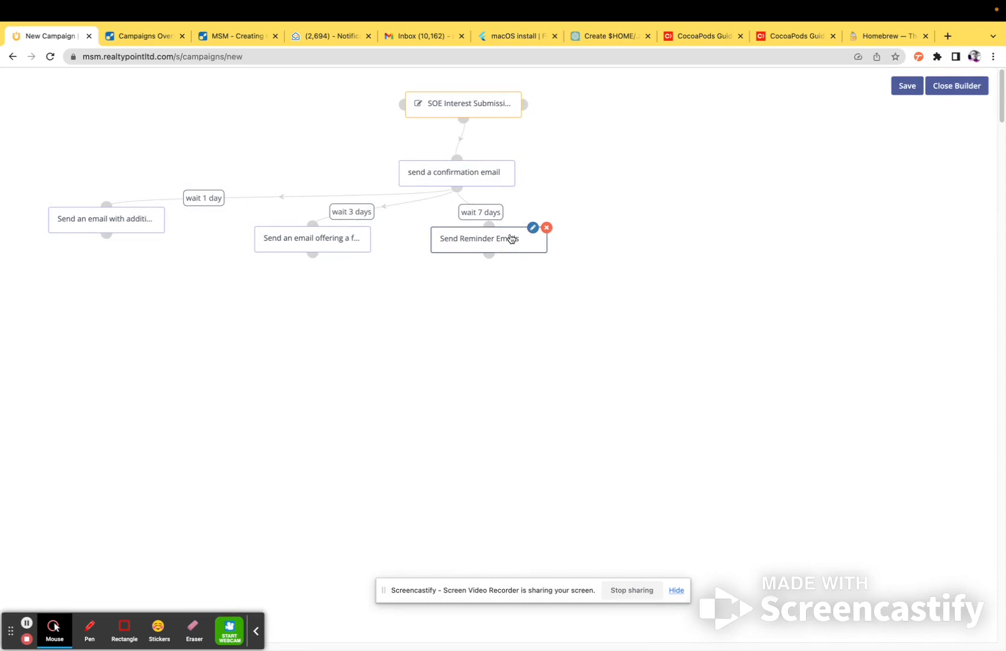
# Switch to Notes and review the whole follow-up plan, including the Day 21 phone call entry
pyautogui.moveTo(326, 630)
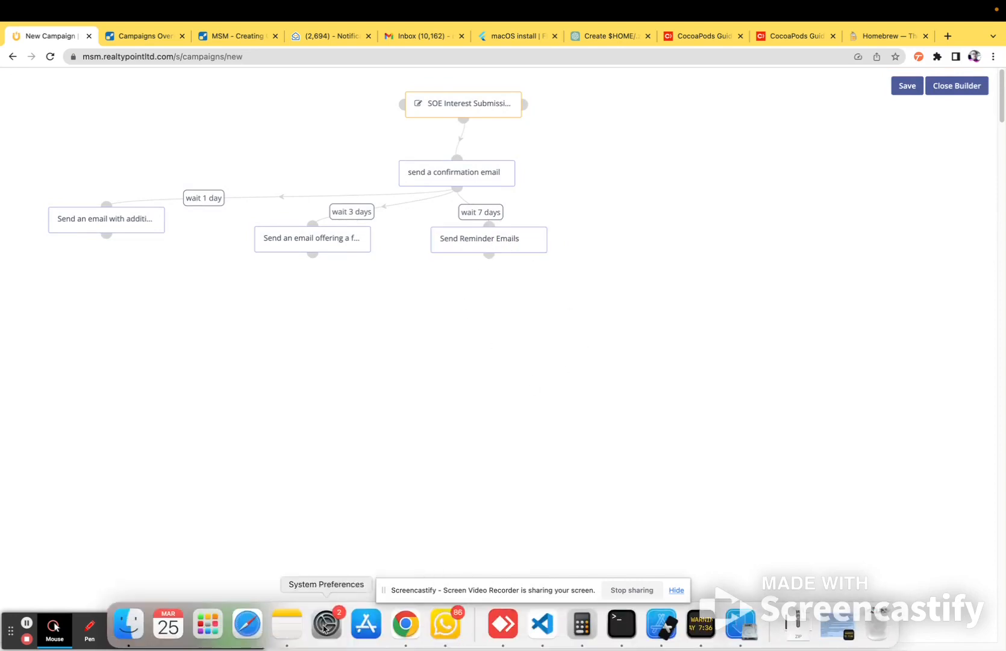
pyautogui.click(287, 625)
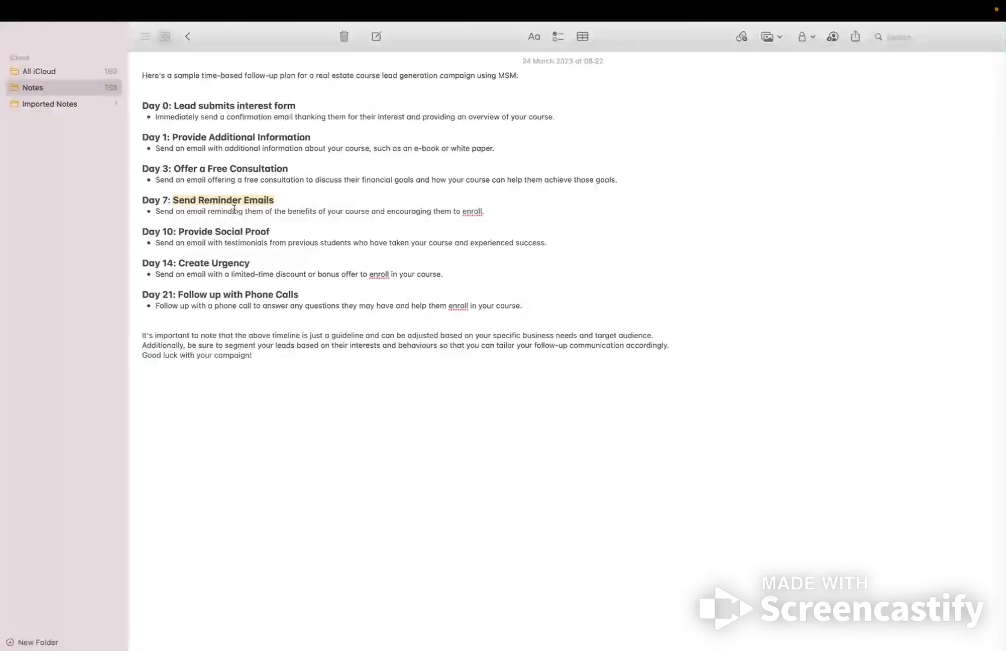
pyautogui.click(330, 250)
pyautogui.moveTo(142, 72); pyautogui.dragTo(312, 358)
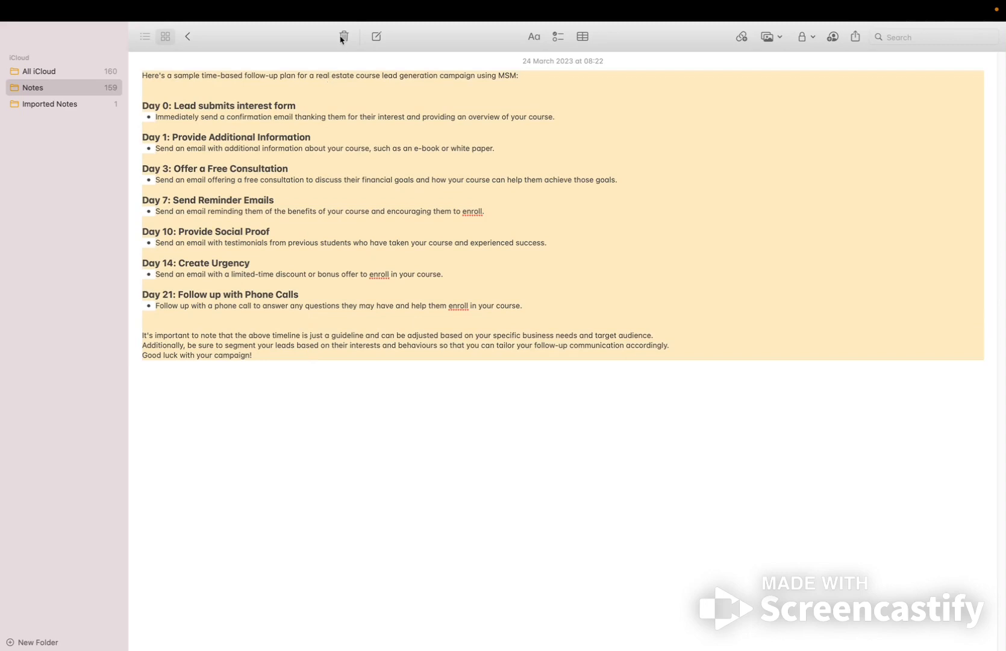
pyautogui.tripleClick(253, 296)
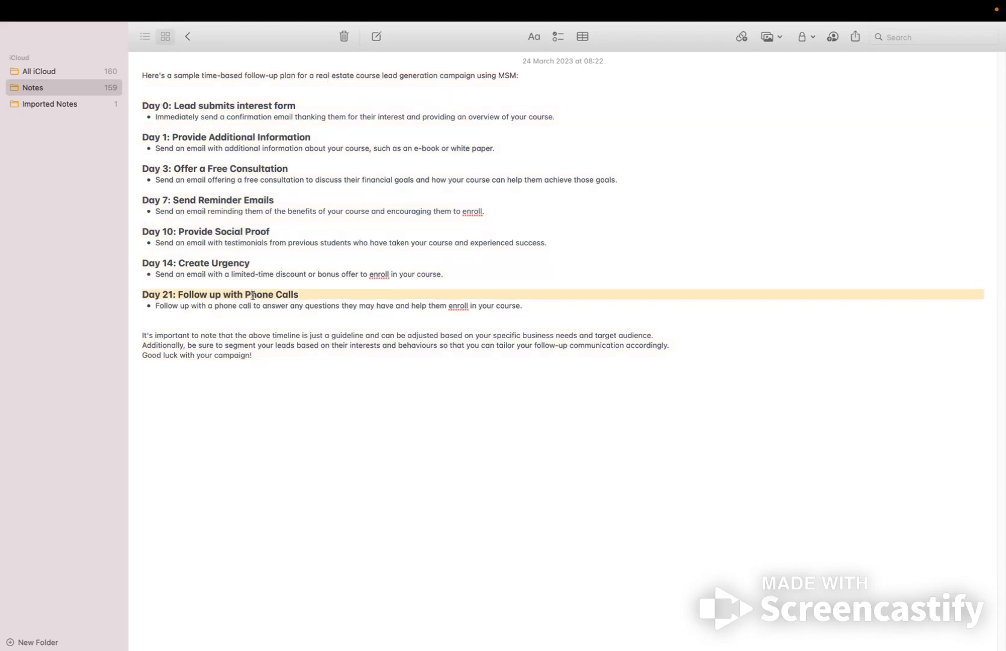
pyautogui.click(309, 294)
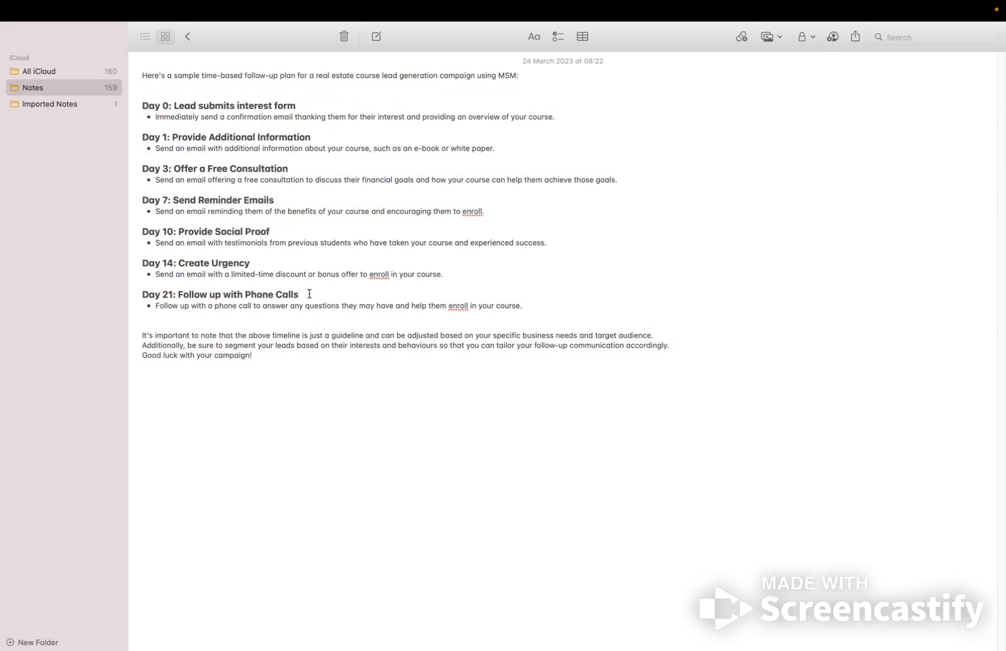
# Copy the Day 21 heading text "Follow up with Phone Calls" from the plan and return to Chrome
pyautogui.moveTo(178, 297); pyautogui.dragTo(307, 296)
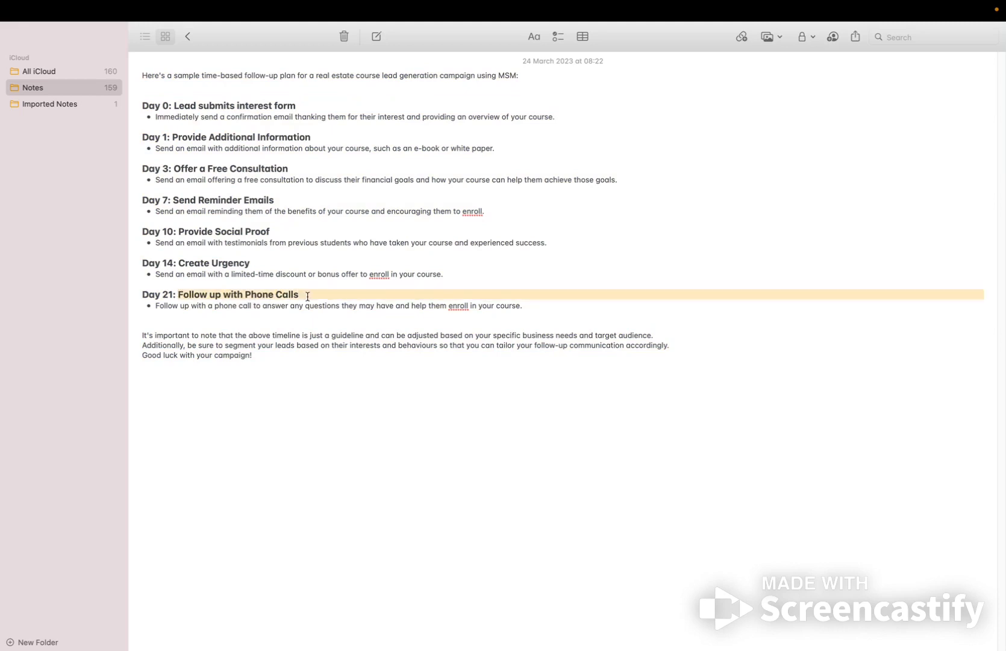
pyautogui.click(214, 292)
pyautogui.moveTo(179, 295); pyautogui.dragTo(298, 295)
pyautogui.rightClick(290, 294)
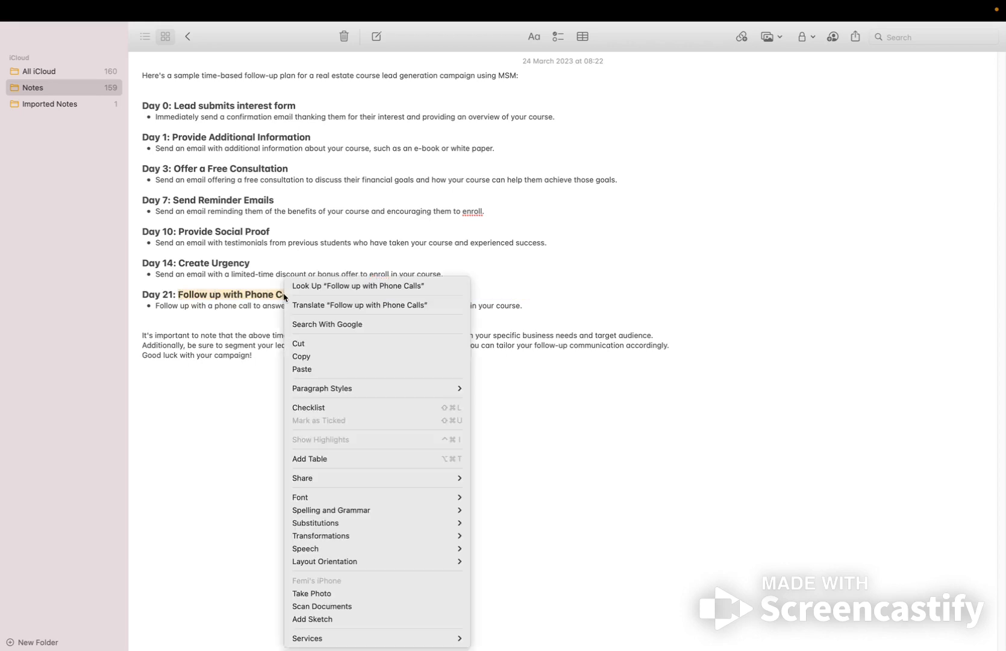
pyautogui.click(333, 359)
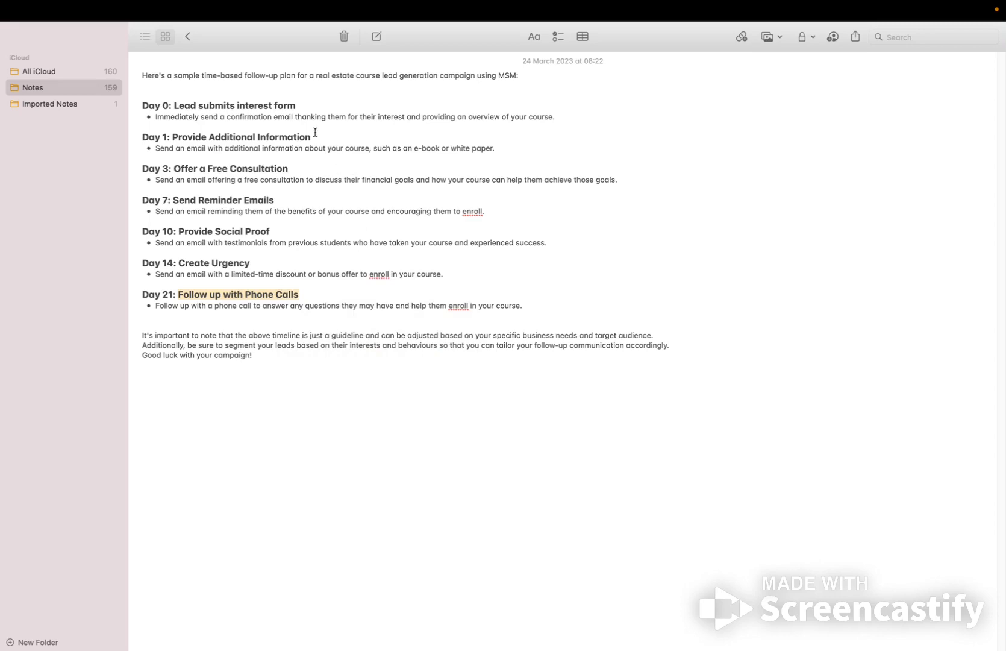
pyautogui.click(405, 624)
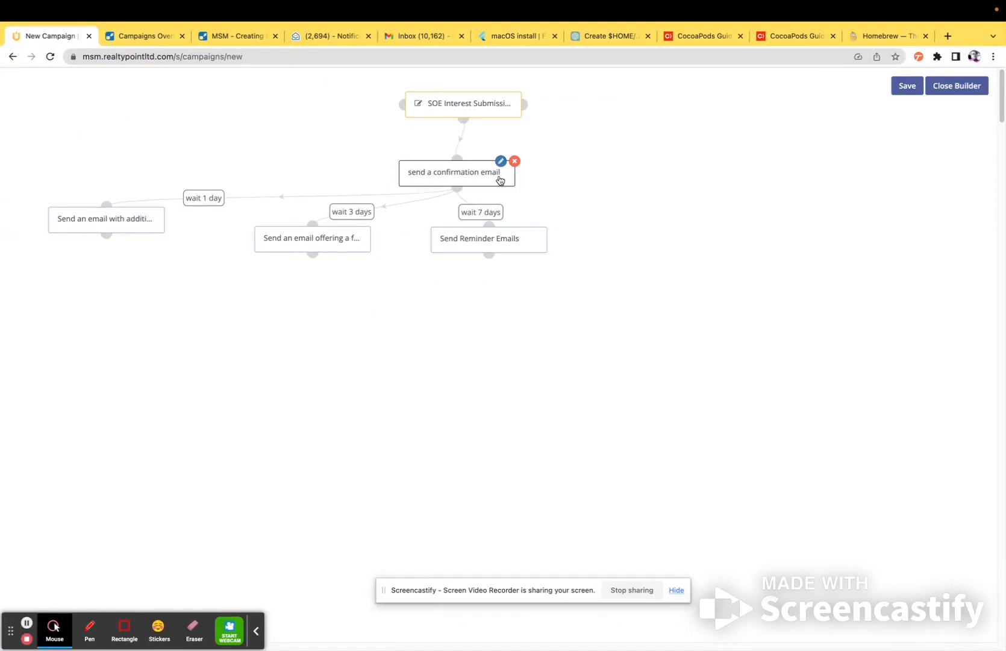
# Move the reminder event lower, and create a Send email to user action under the confirmation email named "Follow up with Phone Calls"
pyautogui.moveTo(506, 252); pyautogui.dragTo(411, 412)
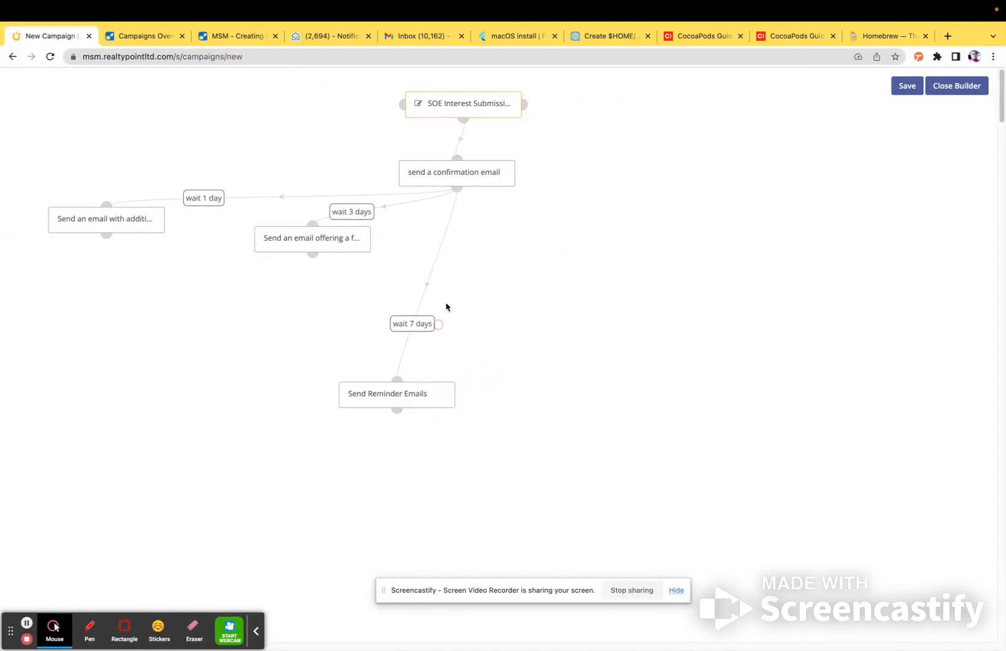
pyautogui.click(457, 188)
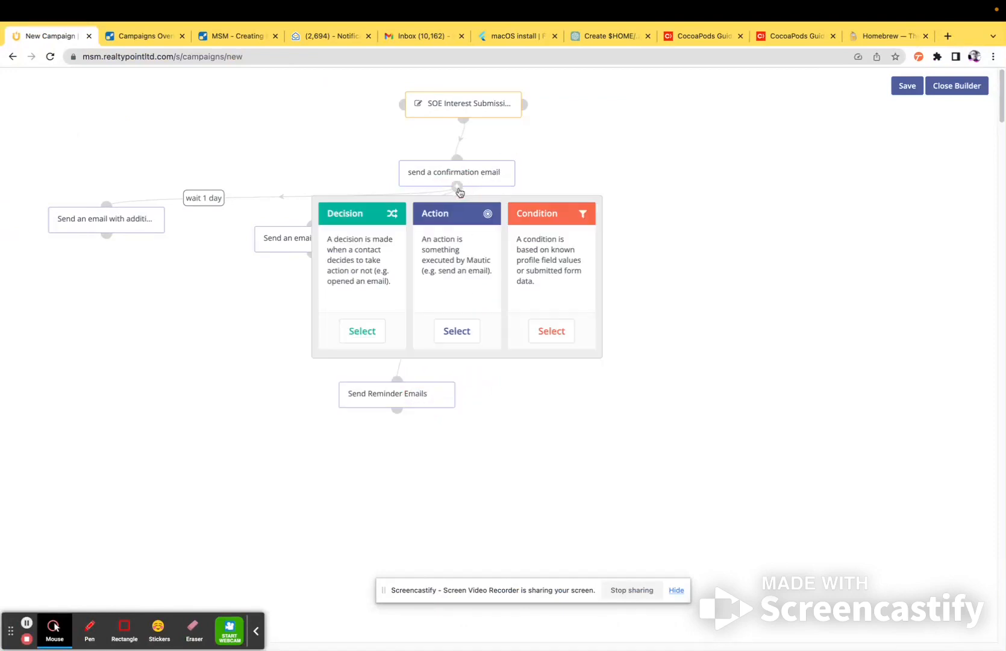
pyautogui.click(466, 341)
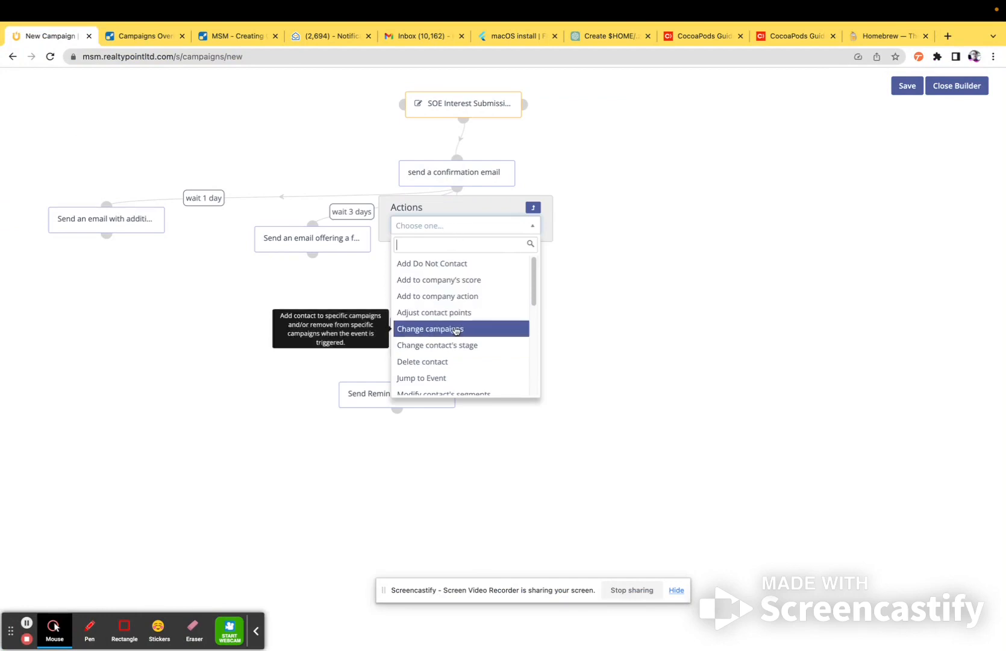
pyautogui.scroll(-5, 464, 332)
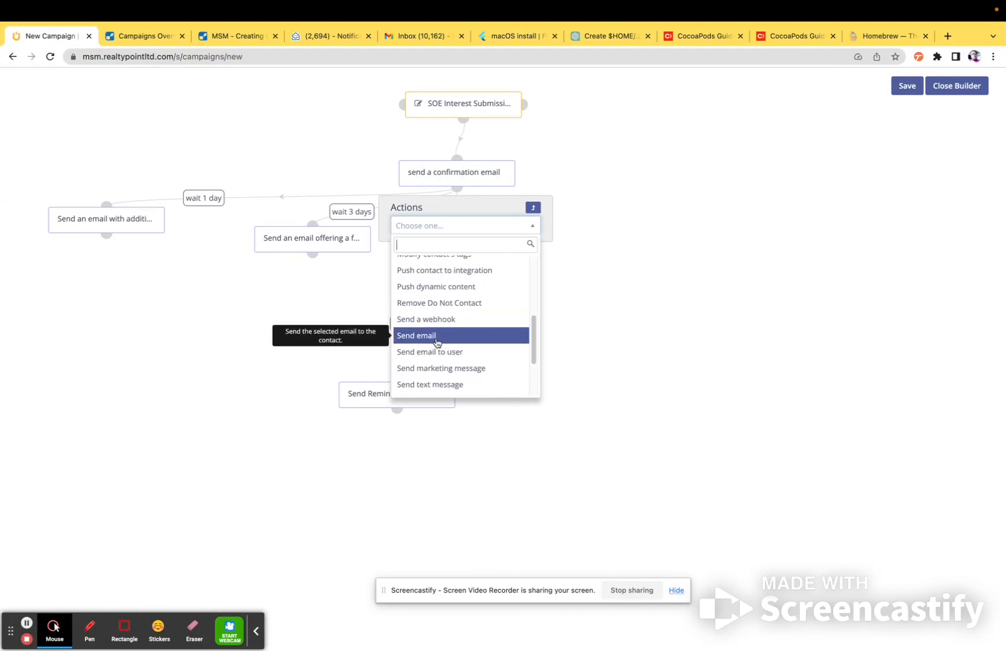
pyautogui.click(449, 354)
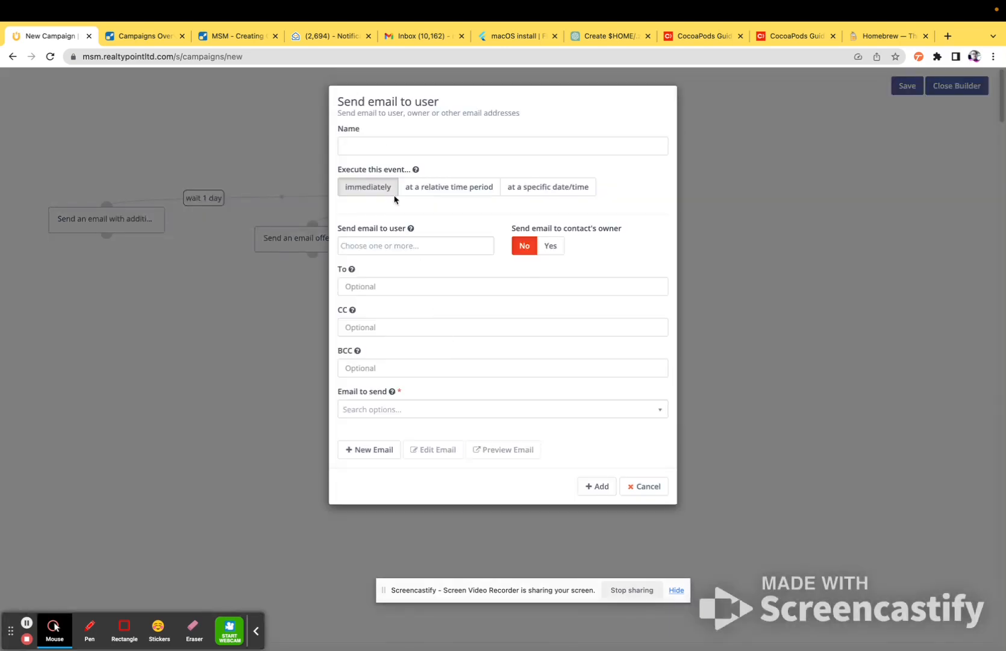
pyautogui.click(384, 145)
pyautogui.press('super+v')
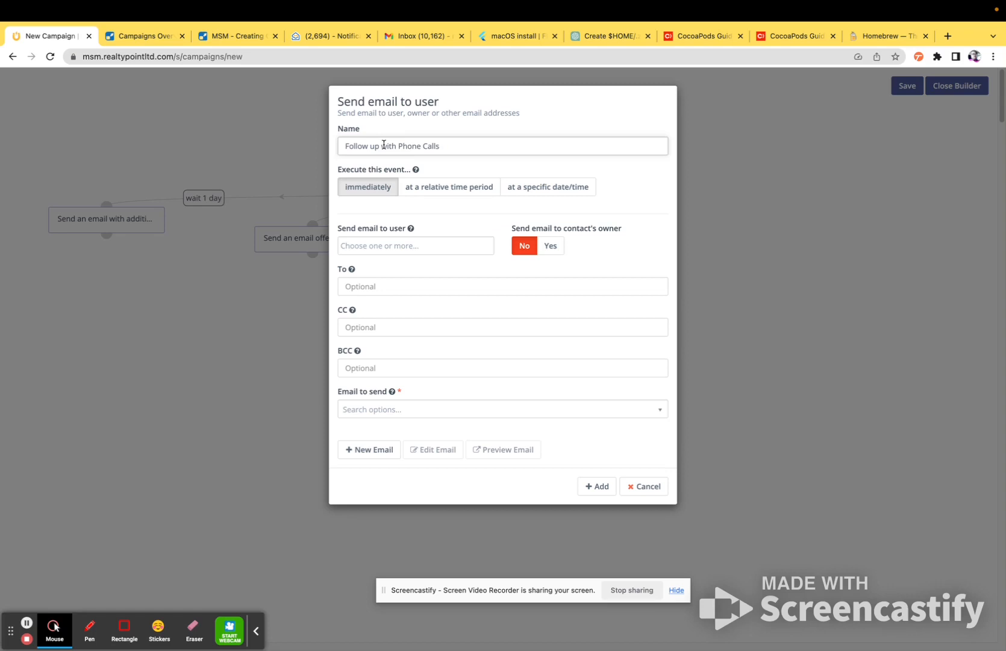
# Choose the first listed user and the sales user as recipients of the "Follow up with Phone Calls" email
pyautogui.click(400, 247)
pyautogui.scroll(-5, 429, 387)
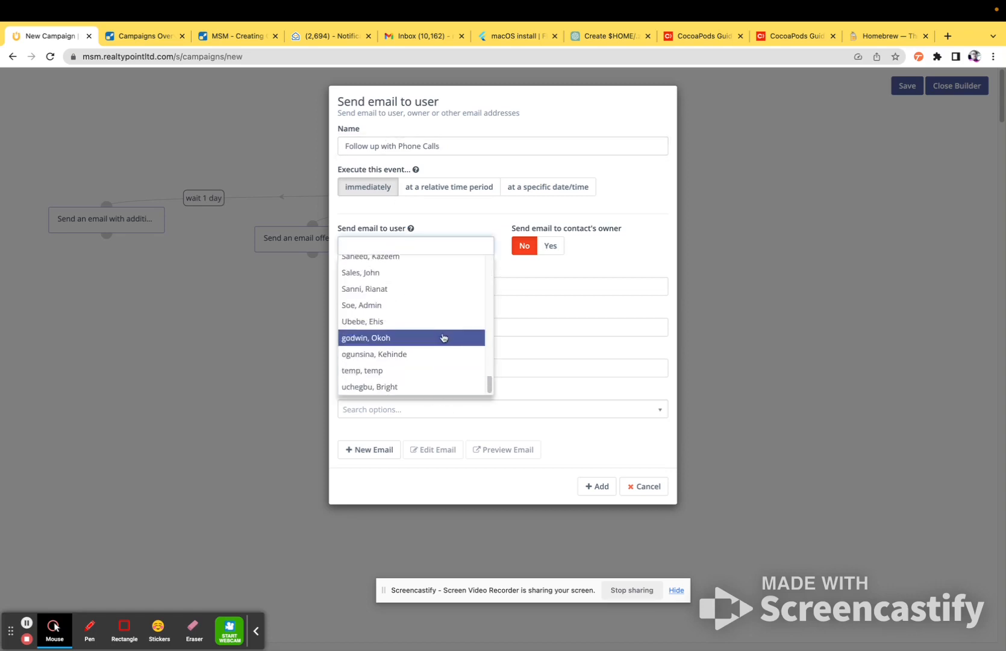
pyautogui.scroll(10, 440, 337)
pyautogui.scroll(2, 420, 331)
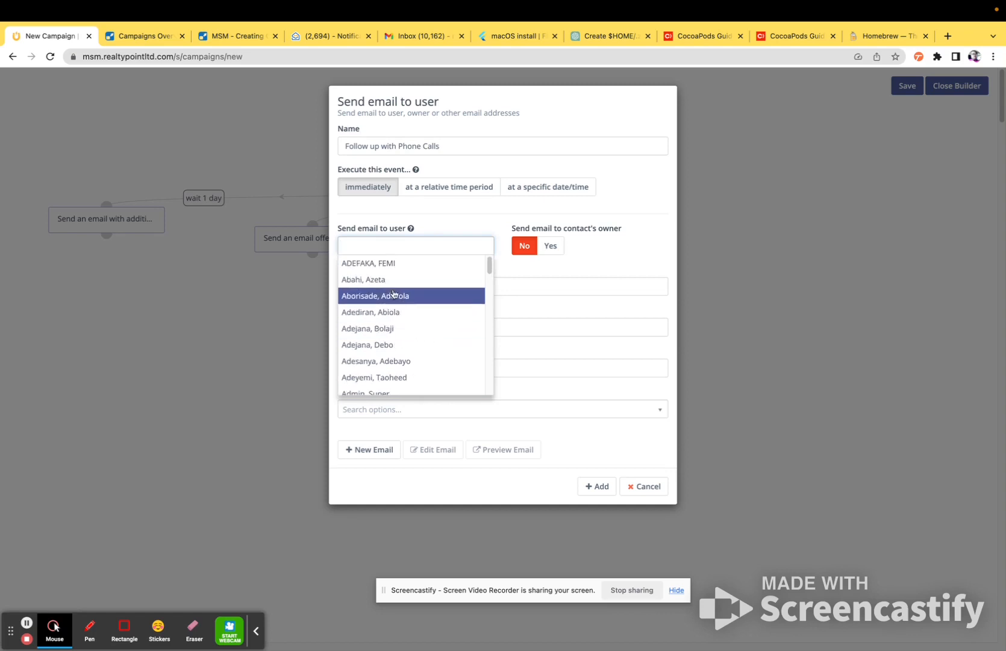
pyautogui.click(387, 264)
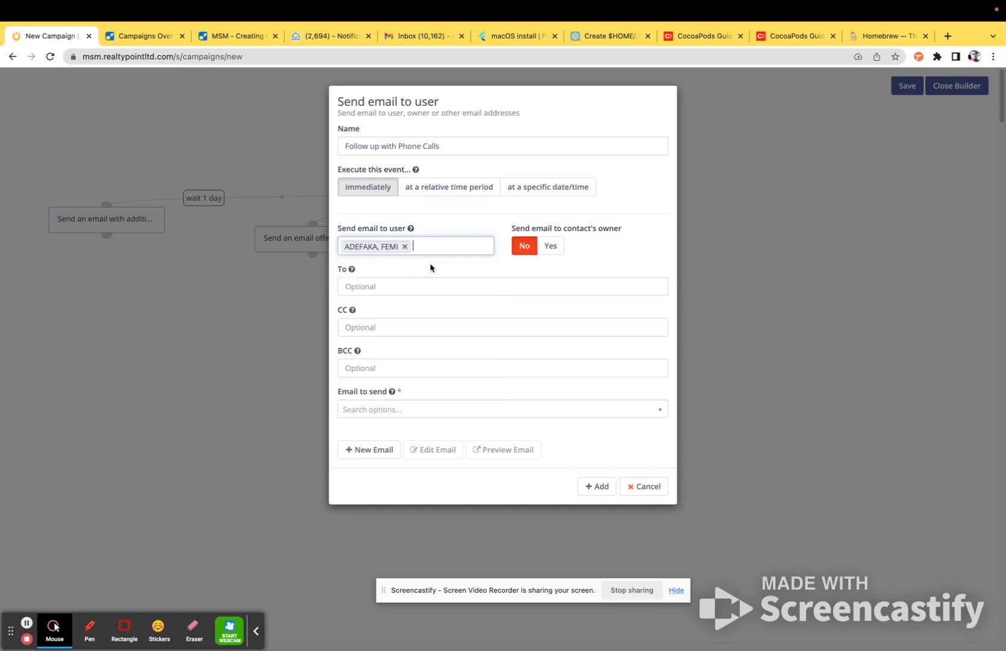
pyautogui.click(432, 247)
pyautogui.scroll(-10, 417, 362)
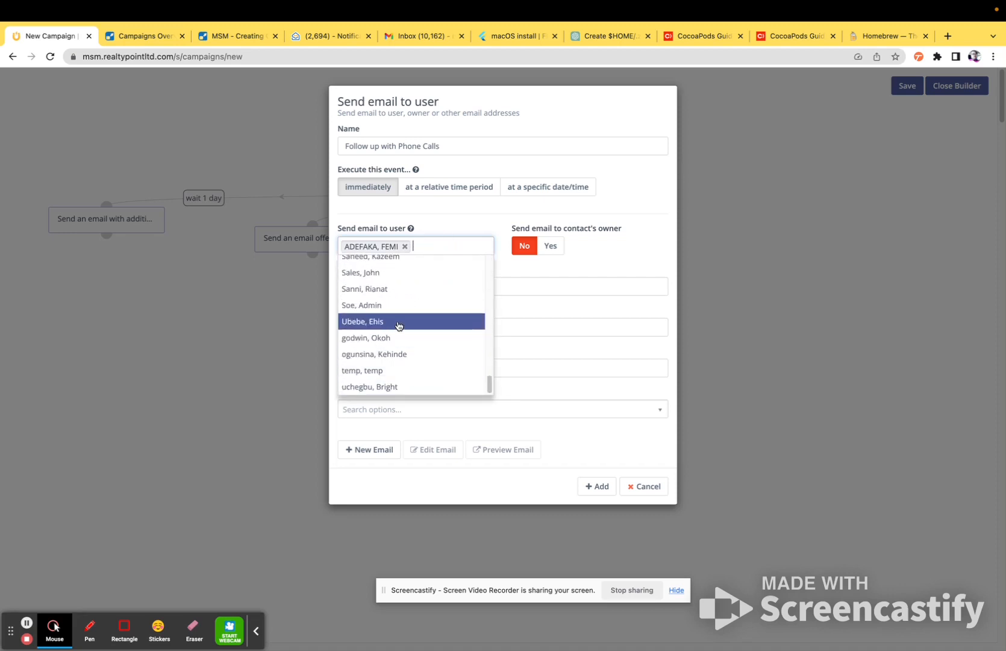
pyautogui.scroll(2, 398, 340)
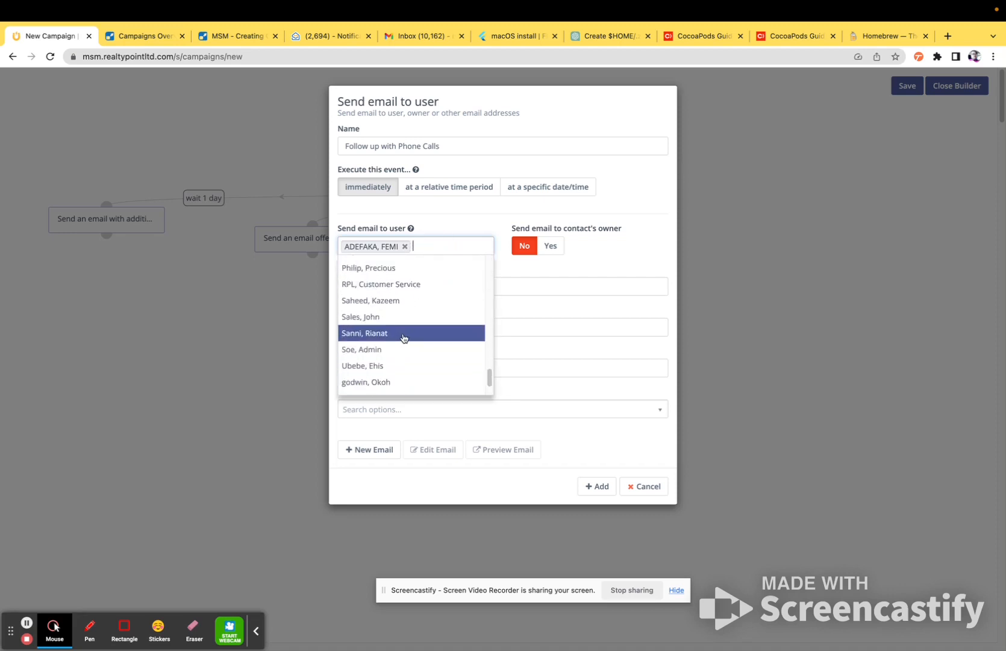
pyautogui.write('joh')
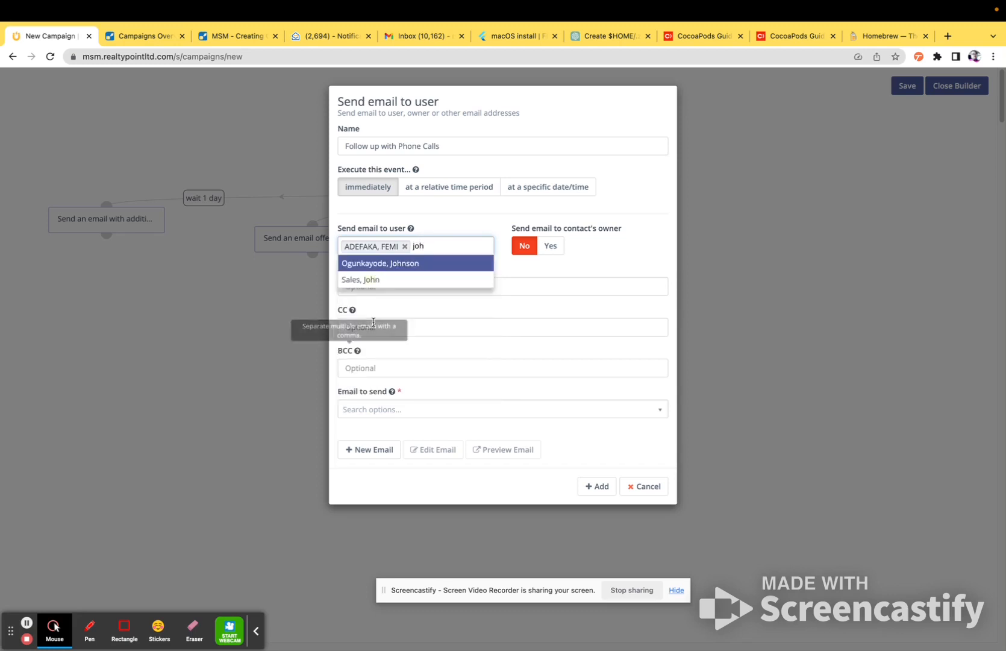
pyautogui.click(381, 279)
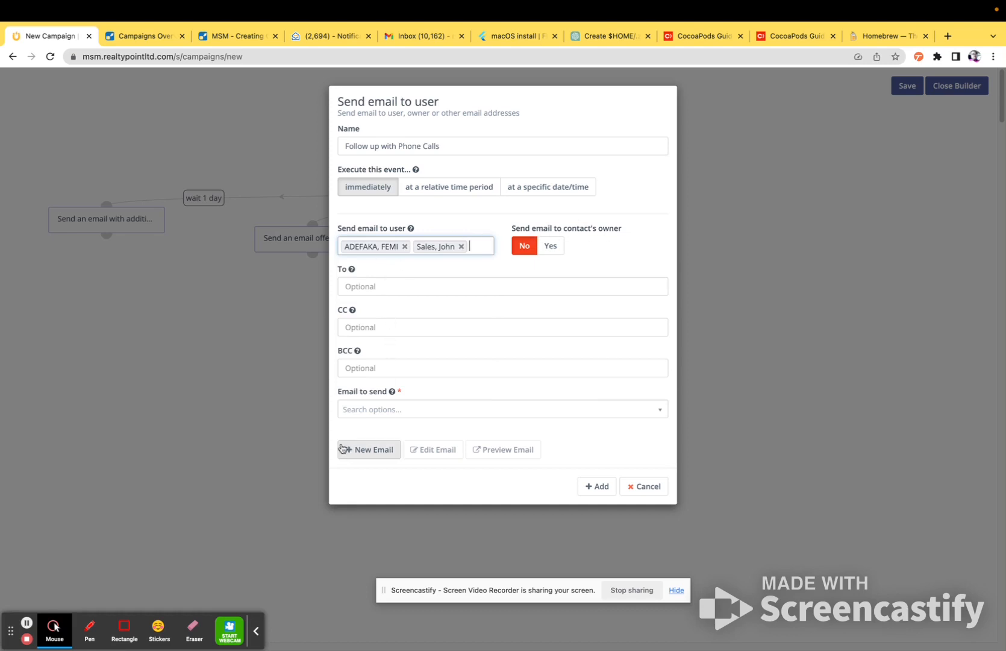
# Set "another email" as the email to send and add the phone call follow-up event to the campaign
pyautogui.click(384, 411)
pyautogui.scroll(-10, 461, 521)
pyautogui.click(447, 389)
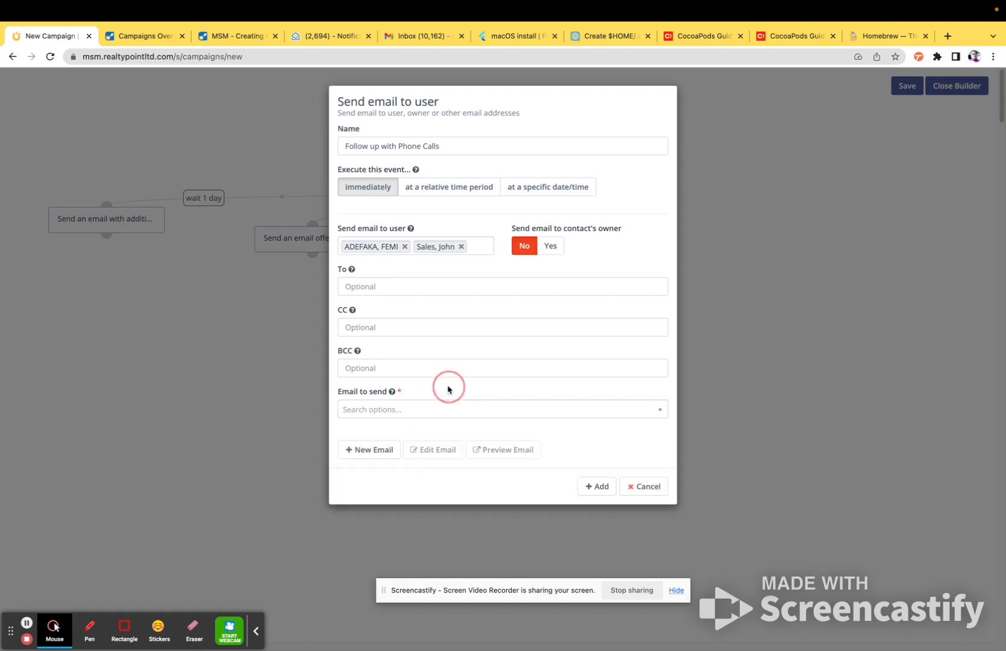
pyautogui.click(406, 417)
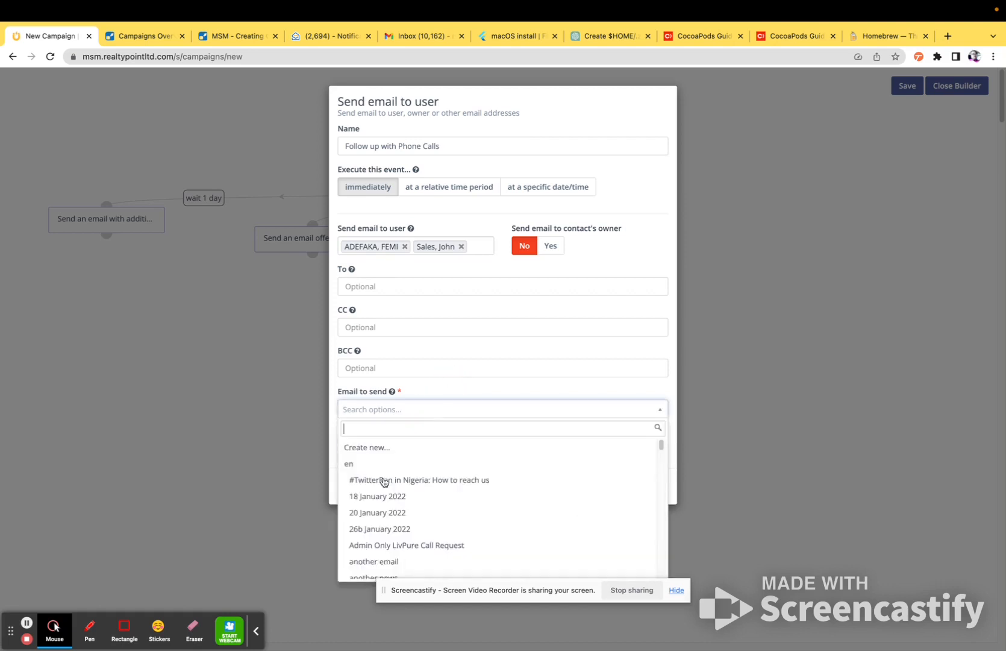
pyautogui.click(436, 559)
pyautogui.click(596, 486)
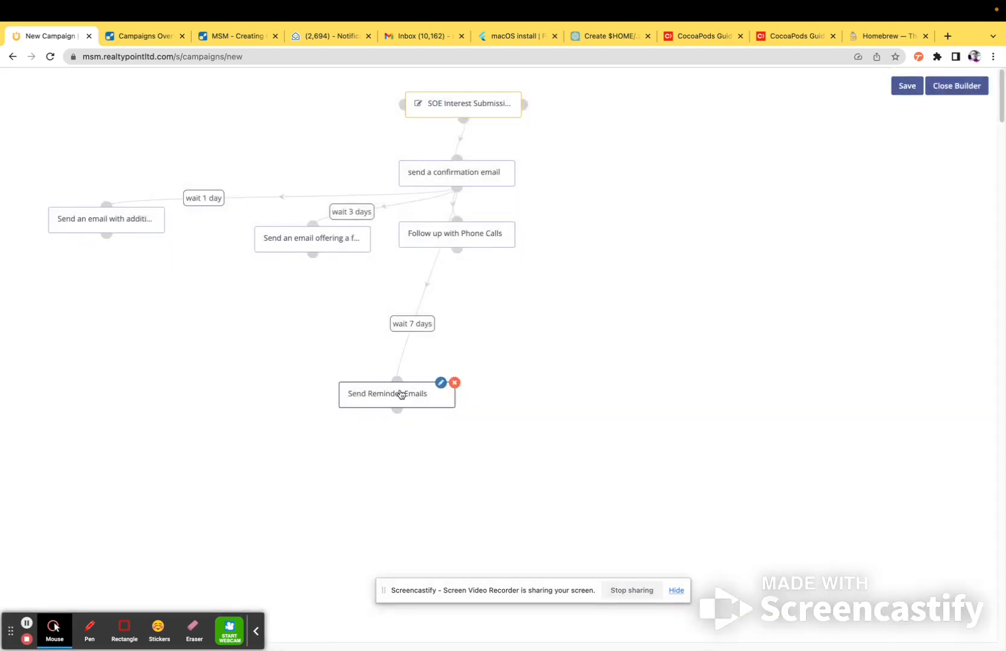
# Delay the "Follow up with Phone Calls" event by 27 days and place it apart from the other follow-ups, right of the confirmation email
pyautogui.moveTo(468, 239); pyautogui.dragTo(694, 255)
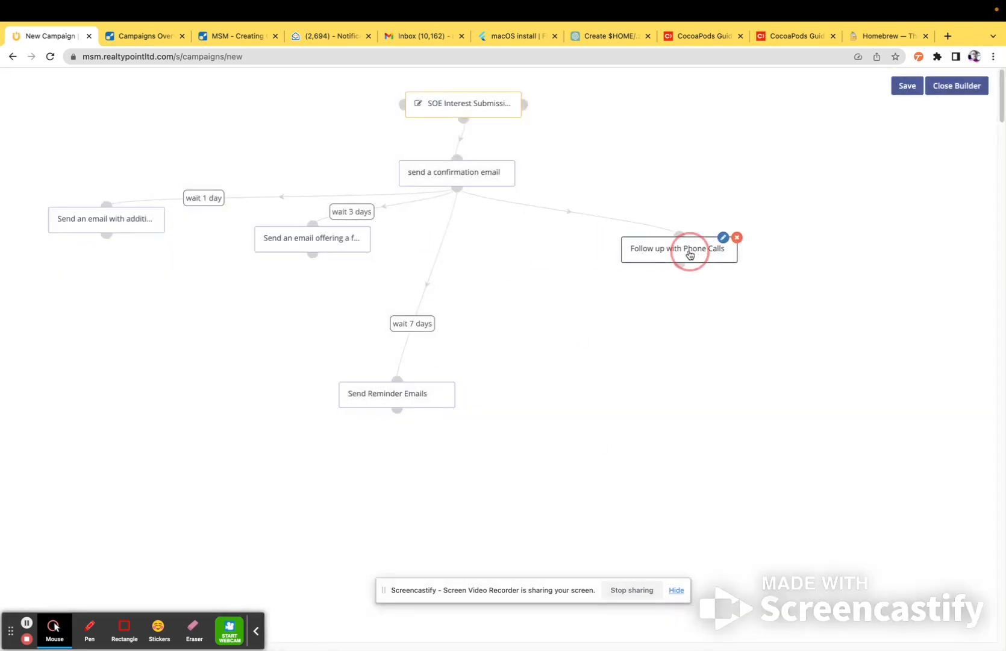
pyautogui.click(723, 238)
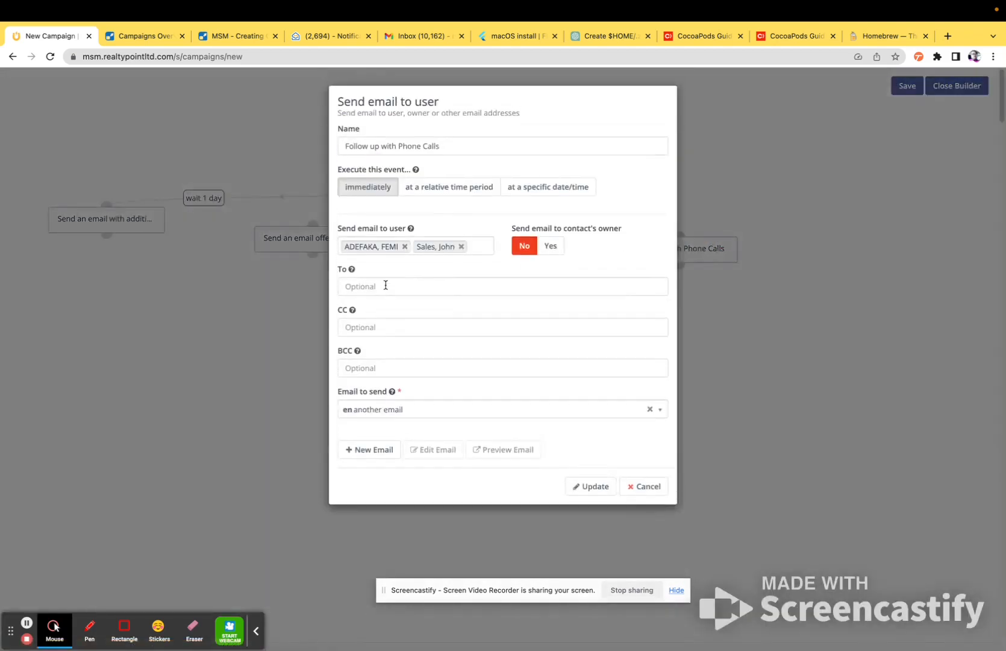
pyautogui.click(456, 190)
pyautogui.click(393, 214)
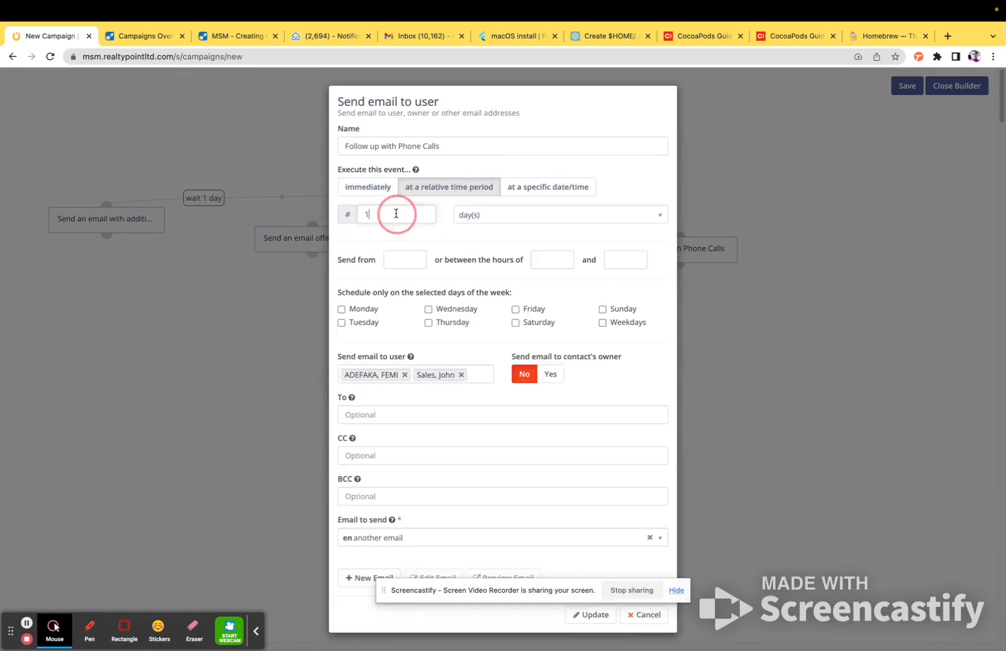
pyautogui.press('BackSpace')
pyautogui.write('27')
pyautogui.click(592, 614)
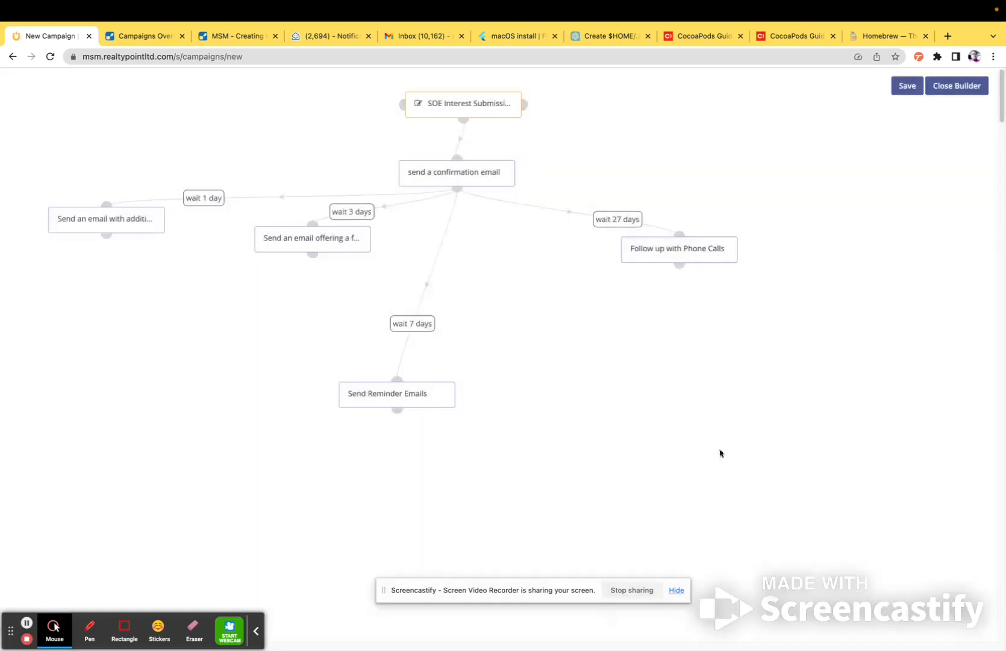
pyautogui.moveTo(678, 254); pyautogui.dragTo(744, 293)
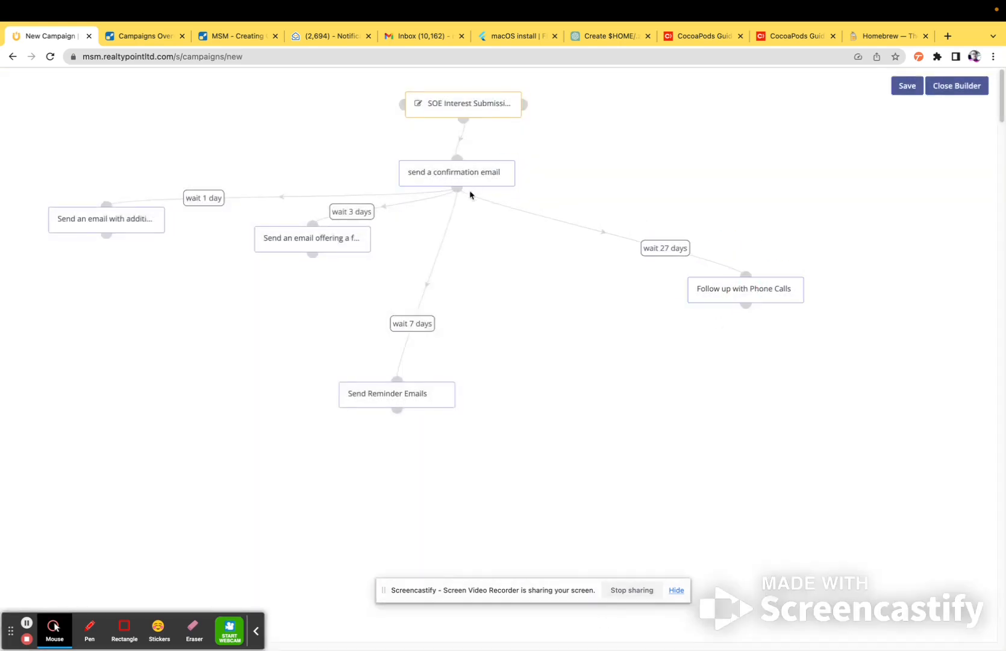
pyautogui.moveTo(744, 294)
# Save the campaign flow, close the builder, and save and close the Sample Demo Campaign
pyautogui.click(903, 89)
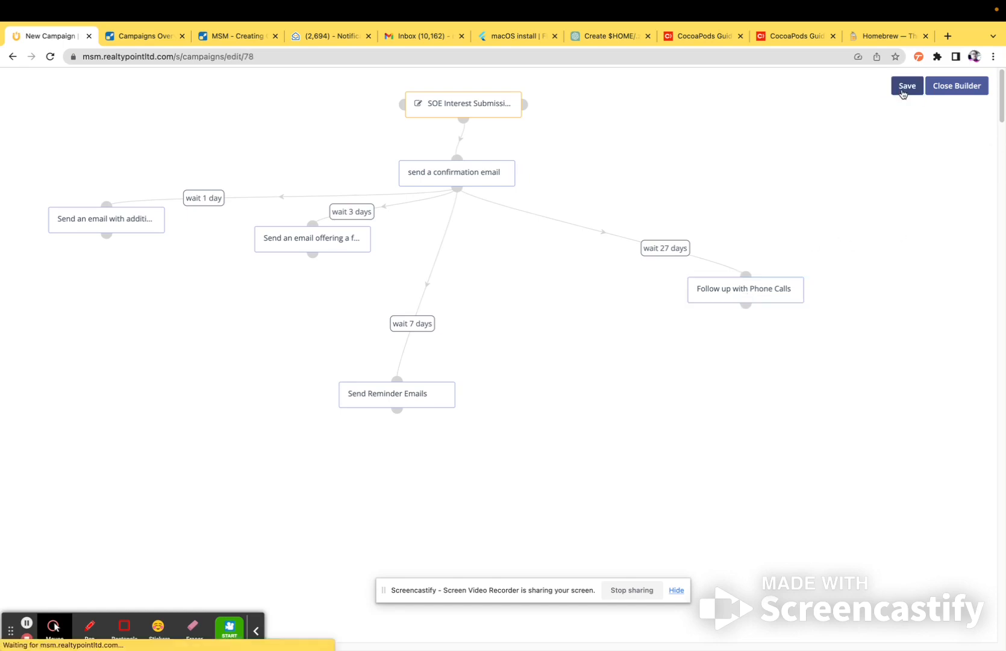
pyautogui.click(967, 91)
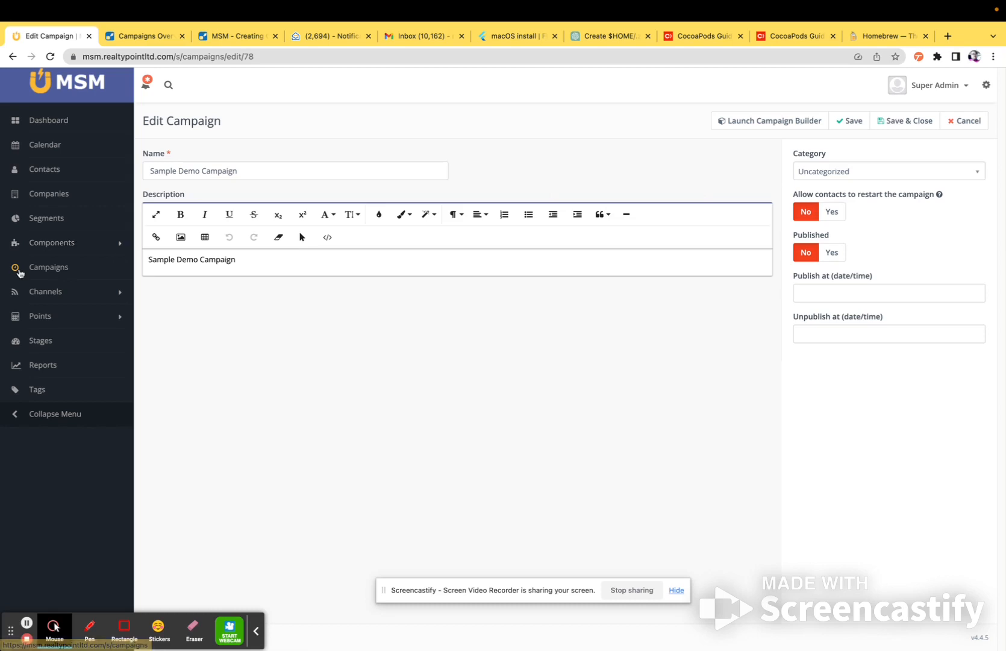
pyautogui.click(909, 120)
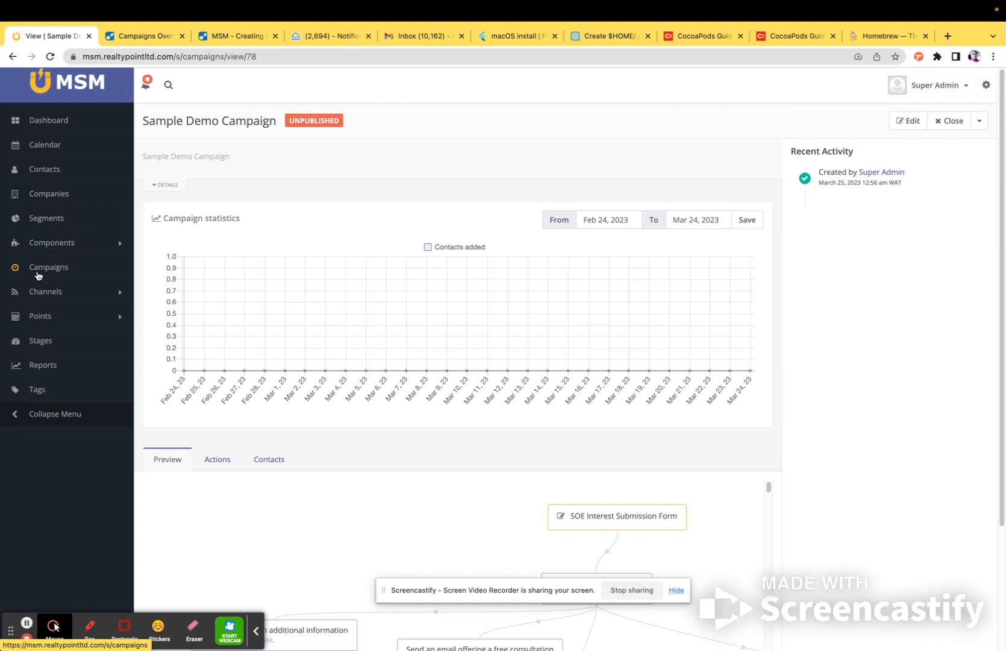
# Open the existing FCT Funnel campaign from the campaign list and examine its overview page
pyautogui.click(37, 274)
pyautogui.click(248, 250)
pyautogui.scroll(-3, 458, 375)
pyautogui.scroll(-9, 589, 492)
pyautogui.scroll(8, 580, 469)
pyautogui.scroll(4, 869, 490)
# Examine the FCT Funnel's payment conditions, tags and follow-up emails in the campaign builder, and close the builder
pyautogui.click(902, 121)
pyautogui.click(786, 119)
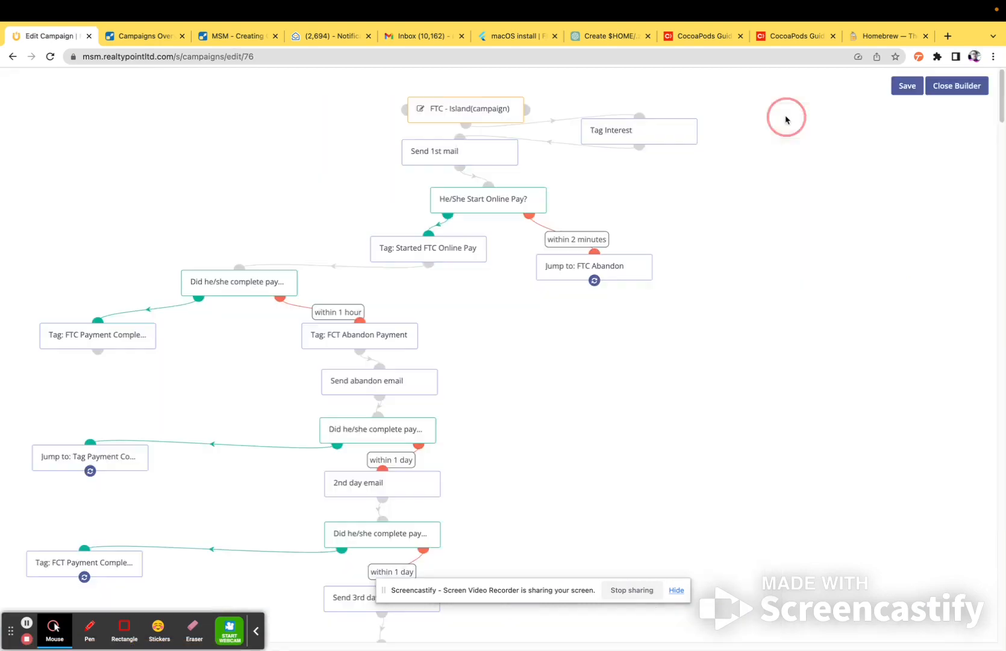
pyautogui.scroll(-15, 494, 392)
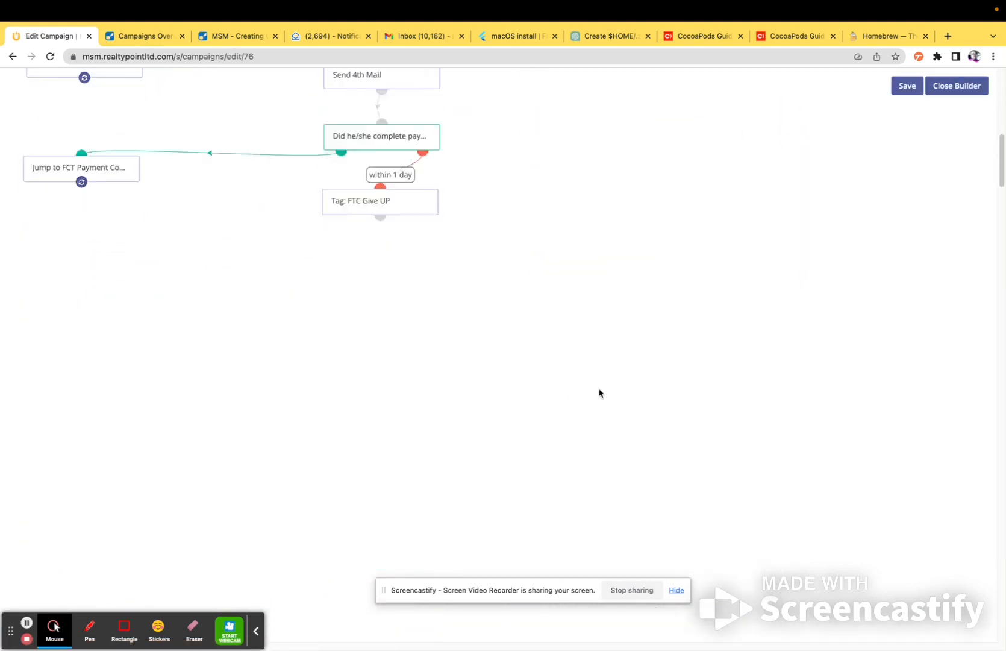
pyautogui.scroll(15, 600, 393)
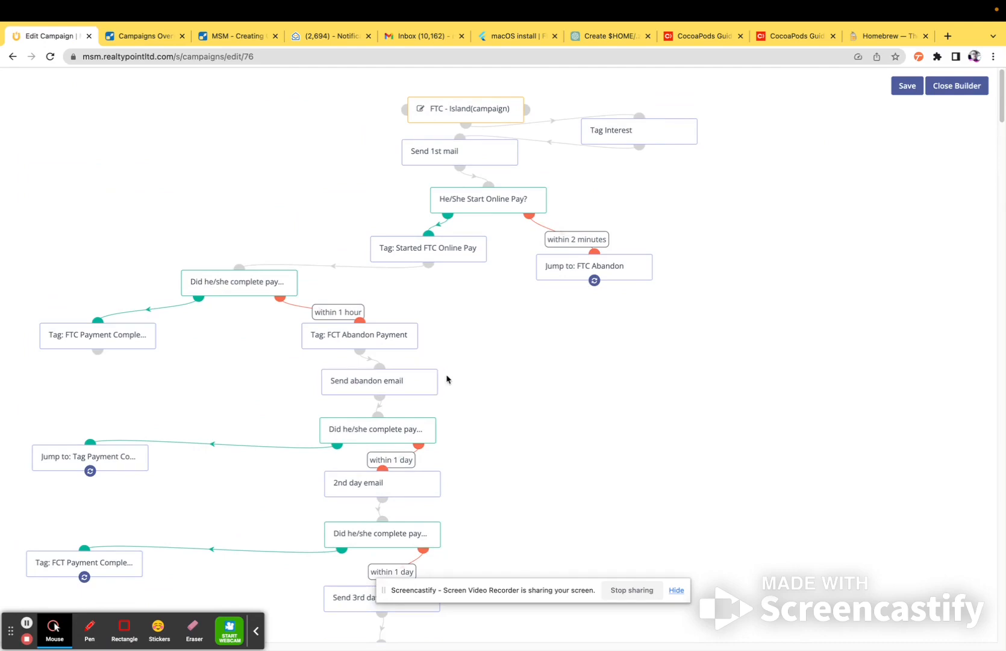
pyautogui.scroll(-15, 452, 386)
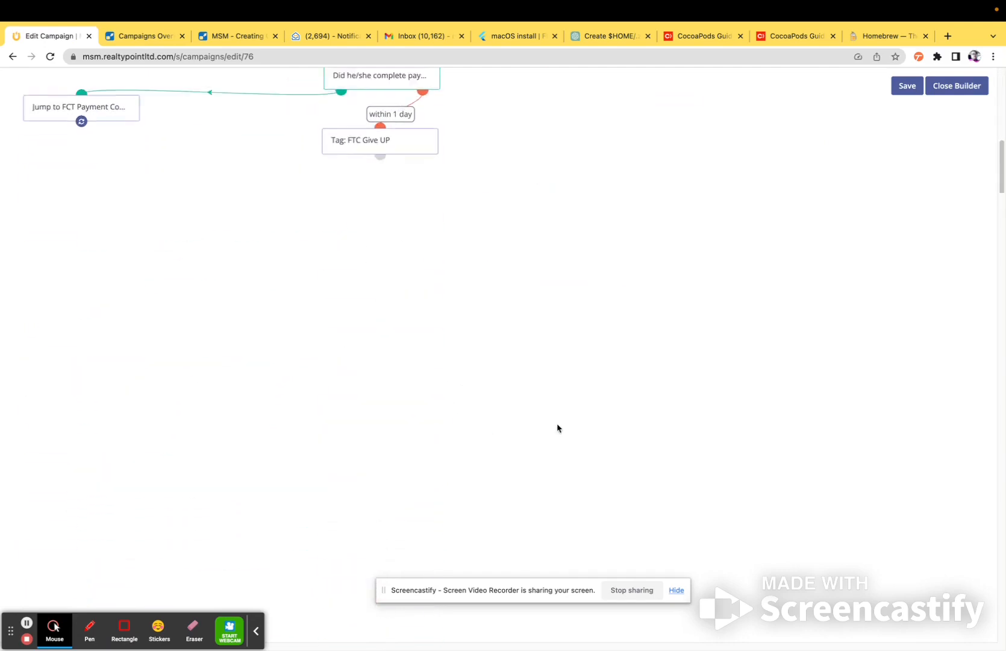
pyautogui.scroll(15, 558, 428)
pyautogui.click(955, 89)
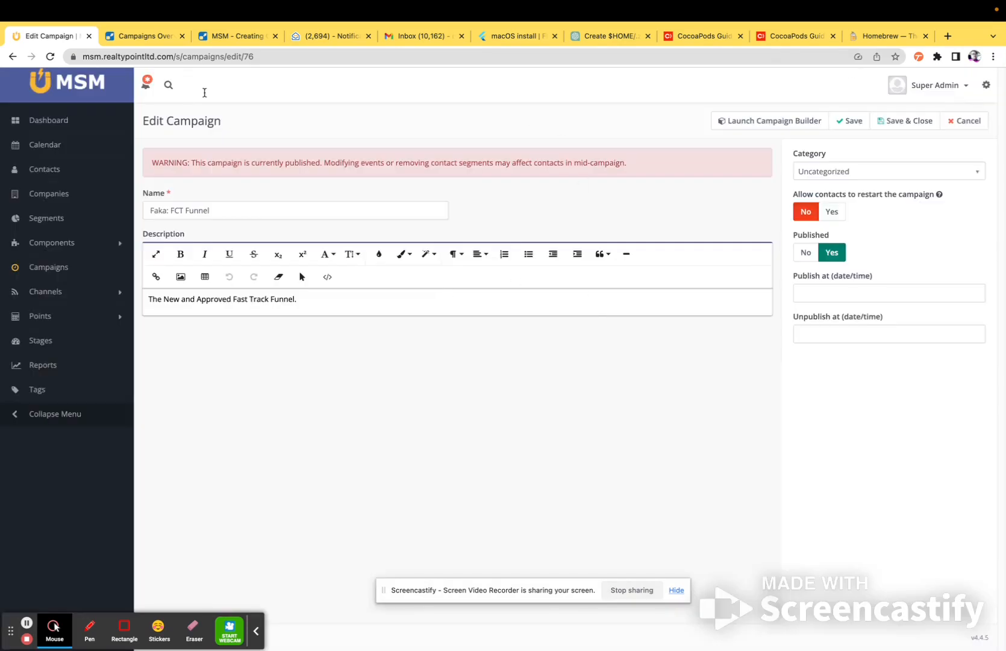